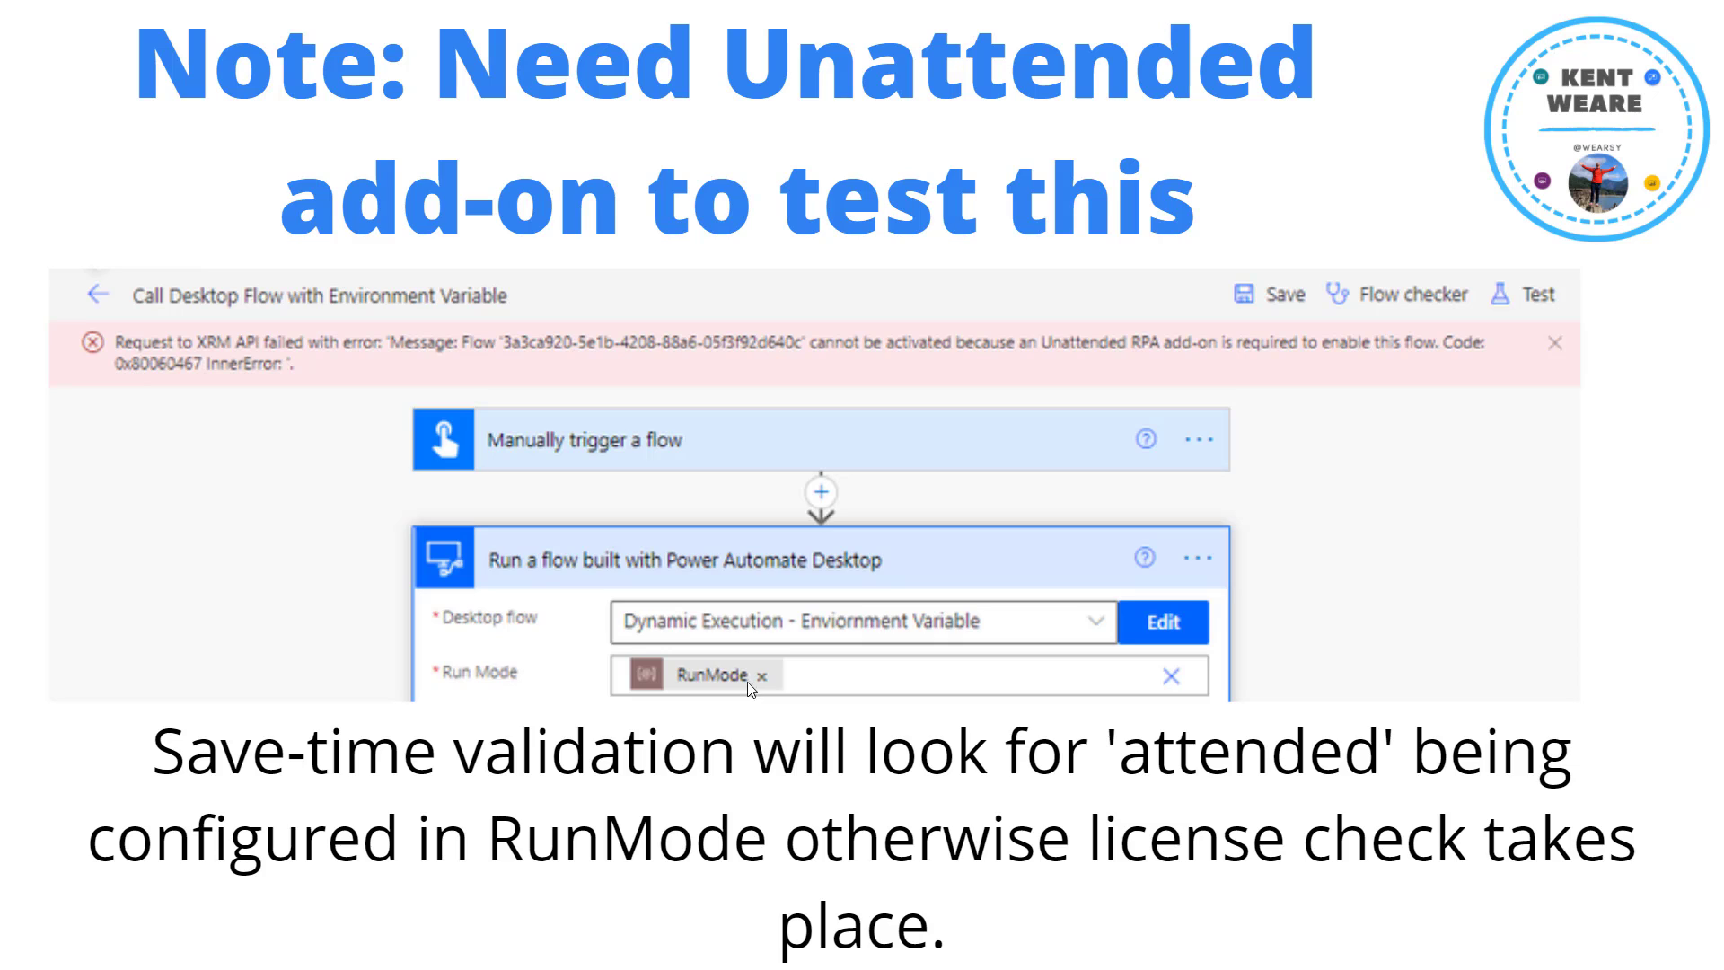
# Switch to the remote VM's desktop flow showing the date-time and write-to-file actions.
pyautogui.click(1593, 528)
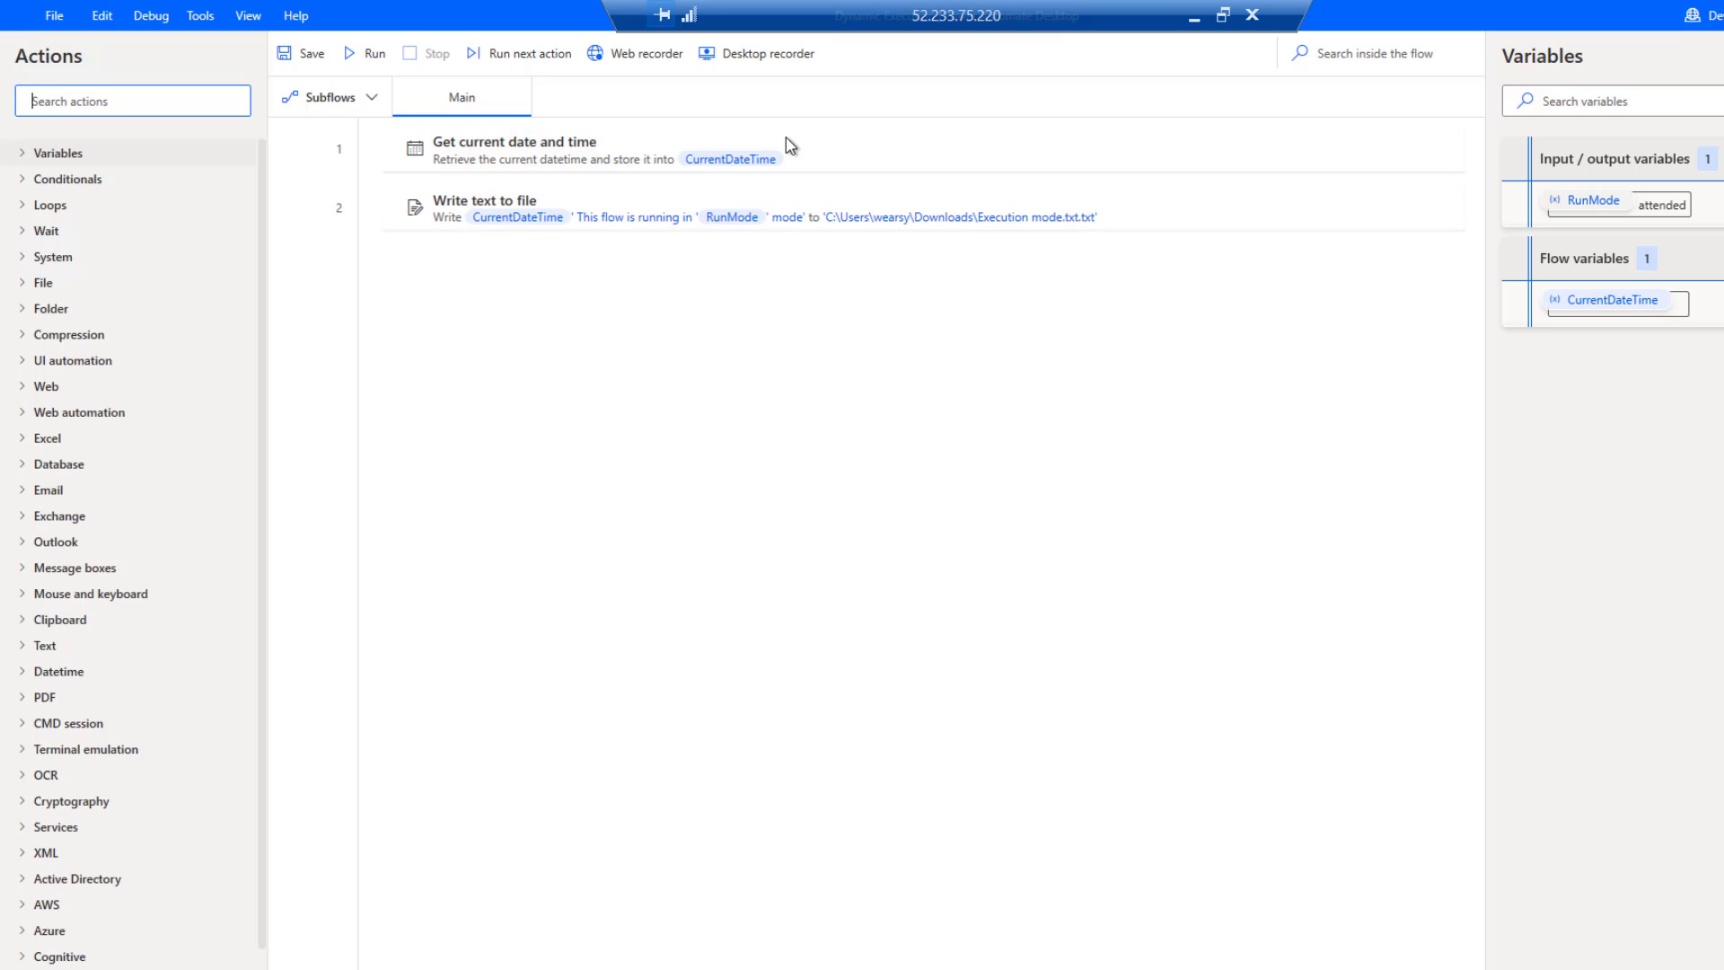
pyautogui.doubleClick(606, 218)
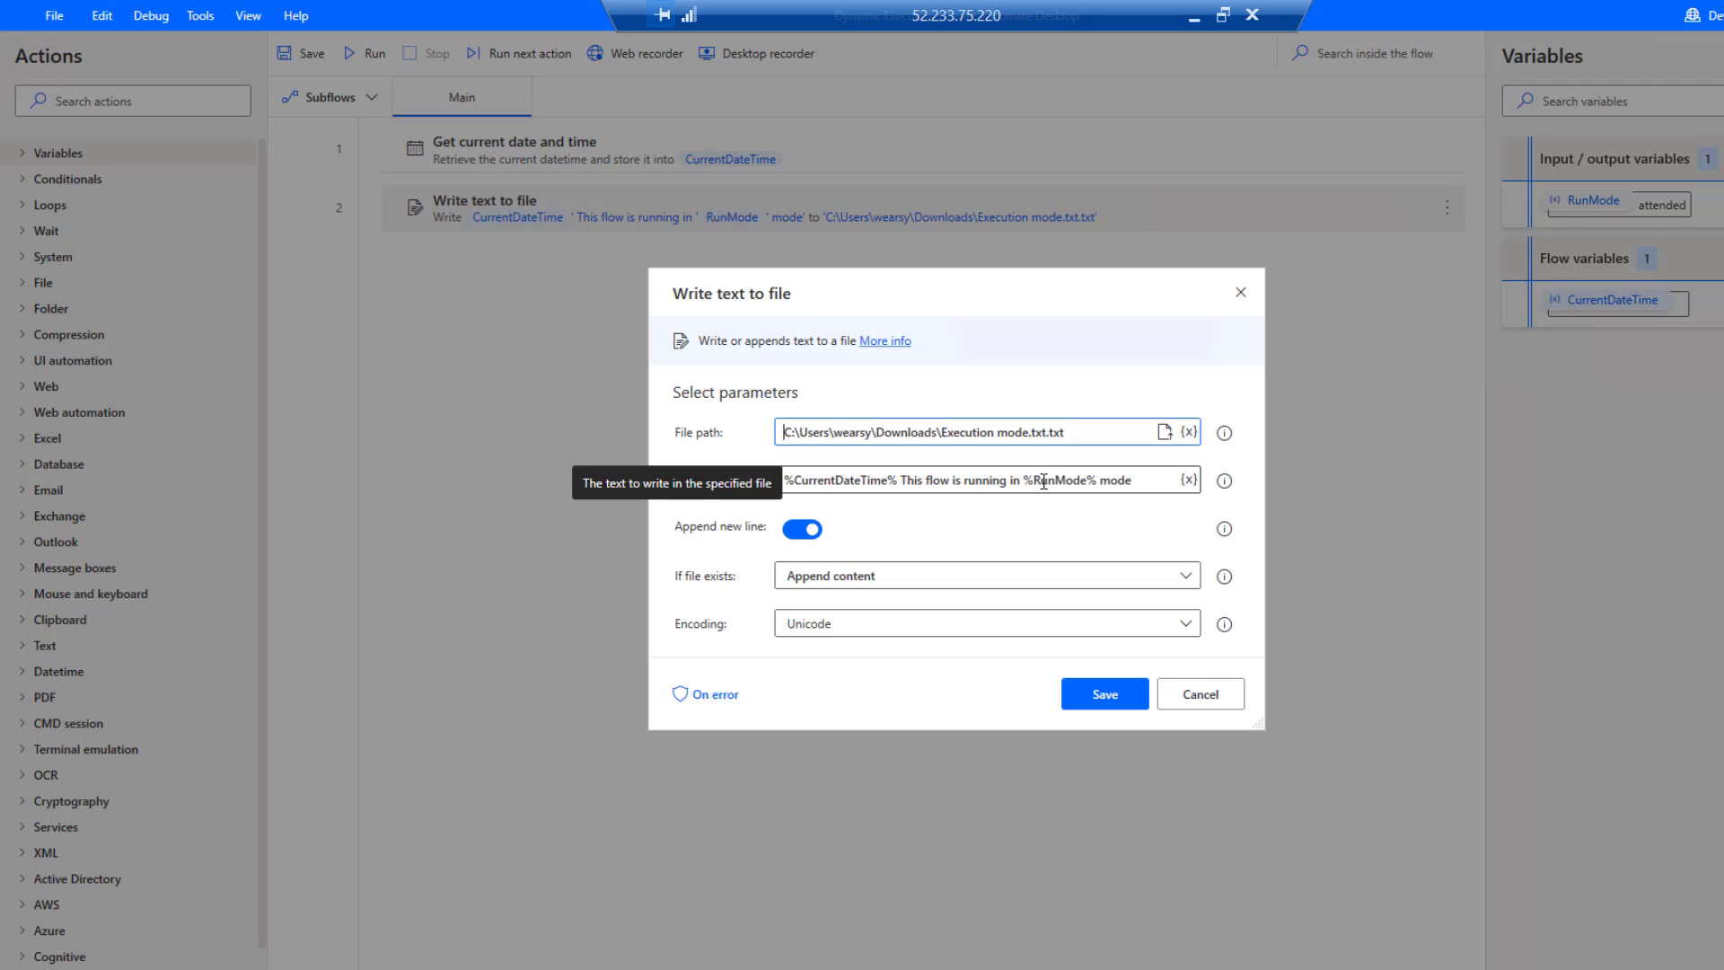
pyautogui.click(1195, 705)
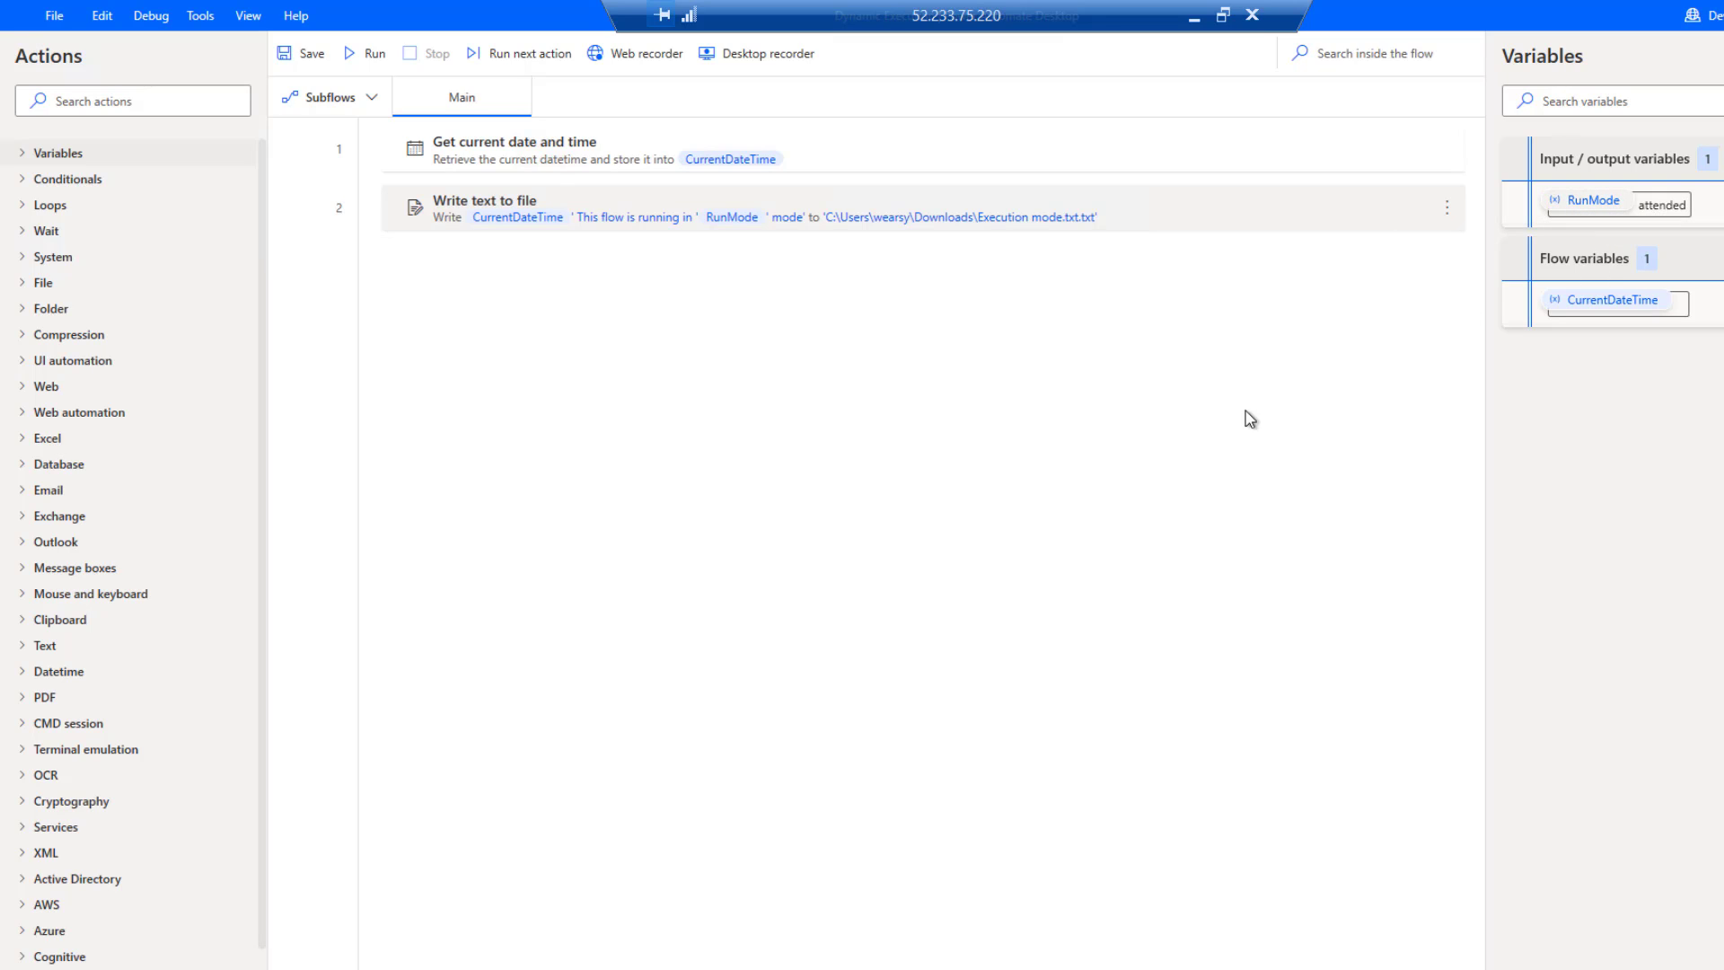
# Run the desktop flow and confirm Execution mode.txt logged a 2:31:00 PM attended-mode entry.
pyautogui.click(351, 56)
pyautogui.hotkey('alt', 'Tab')
pyautogui.doubleClick(811, 376)
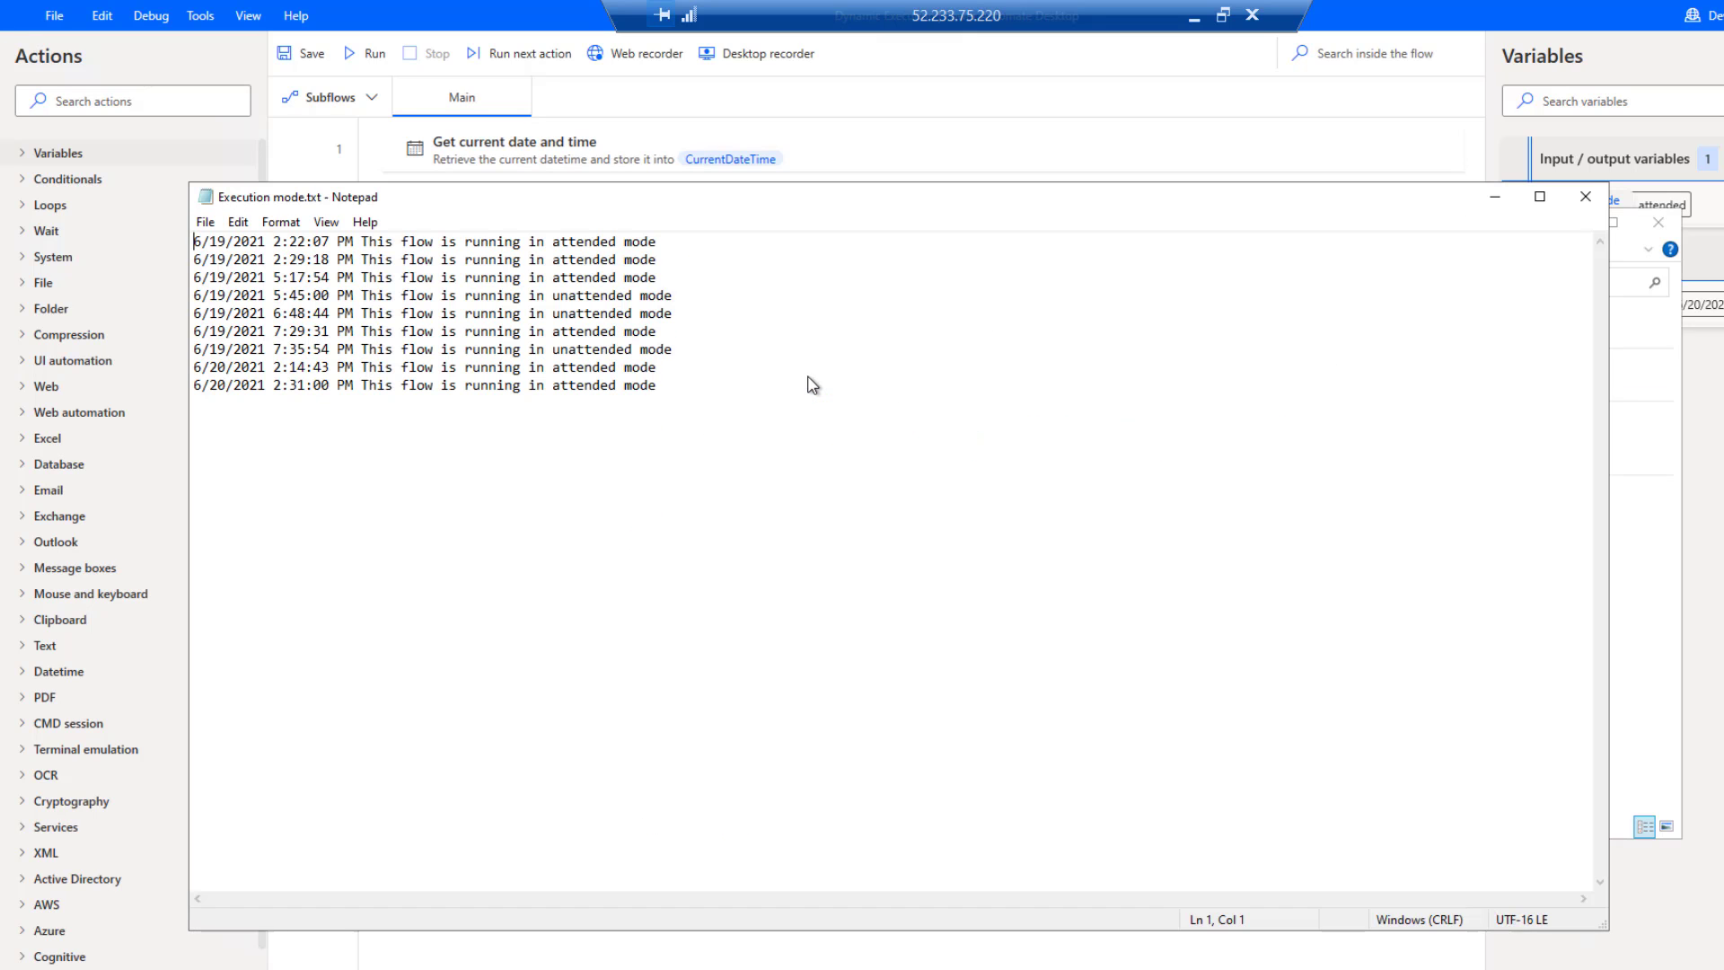
pyautogui.moveTo(672, 384); pyautogui.dragTo(188, 386)
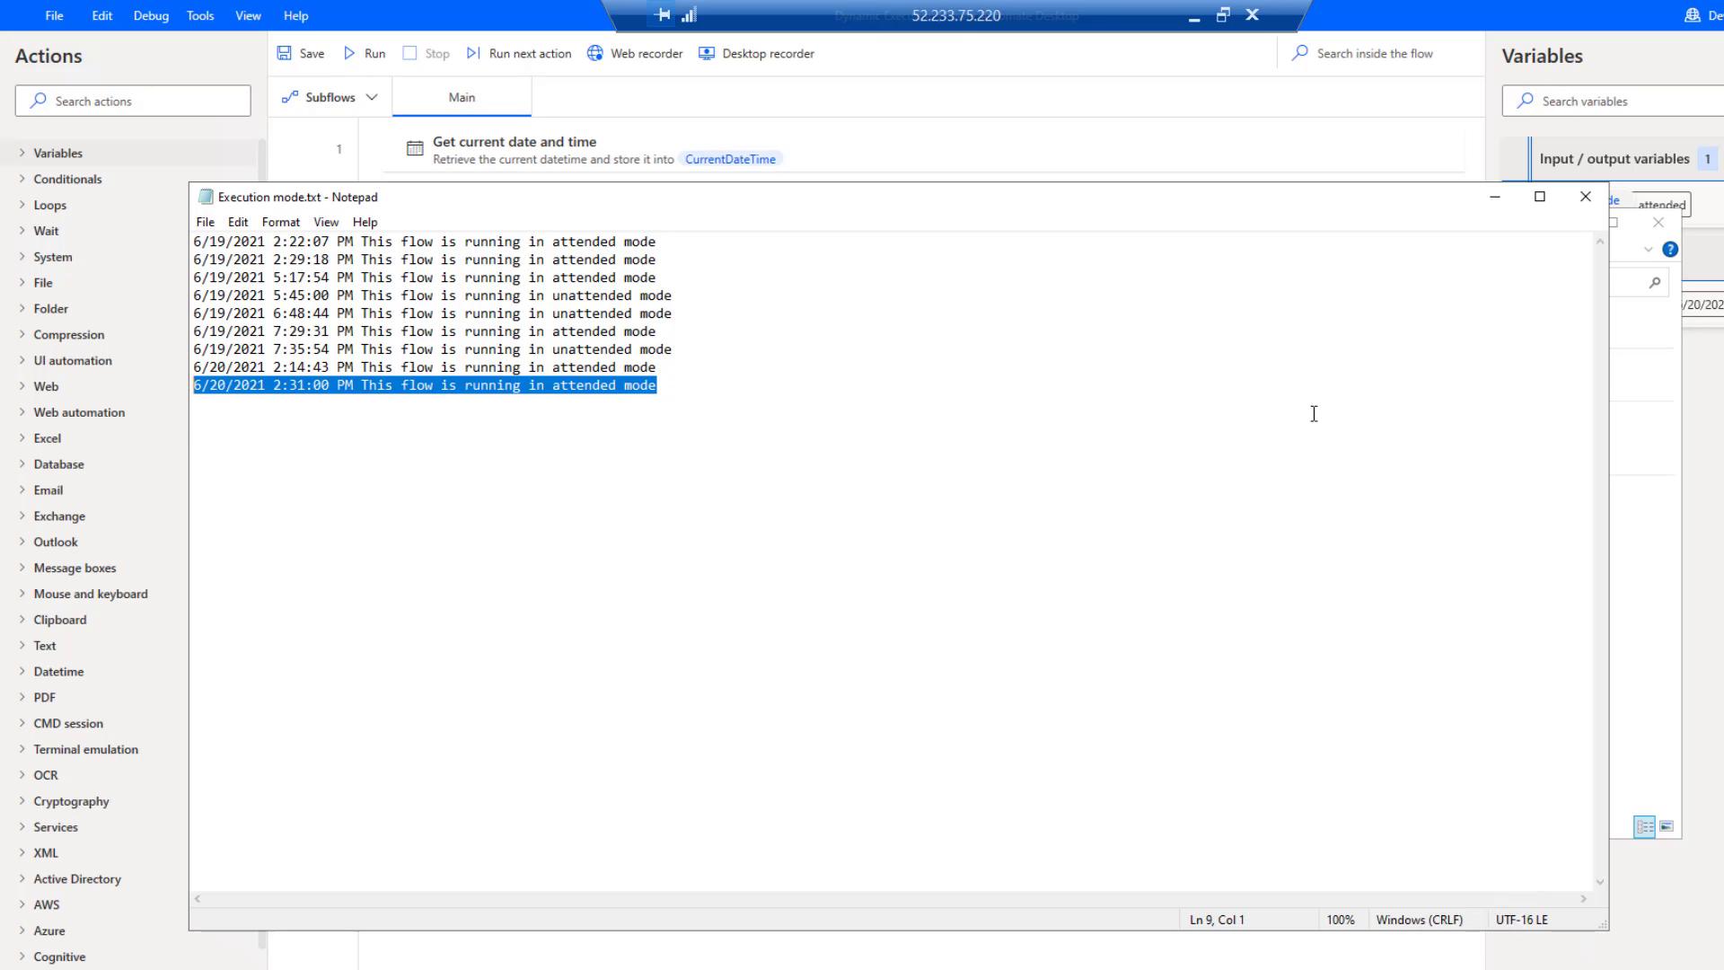
pyautogui.click(1587, 198)
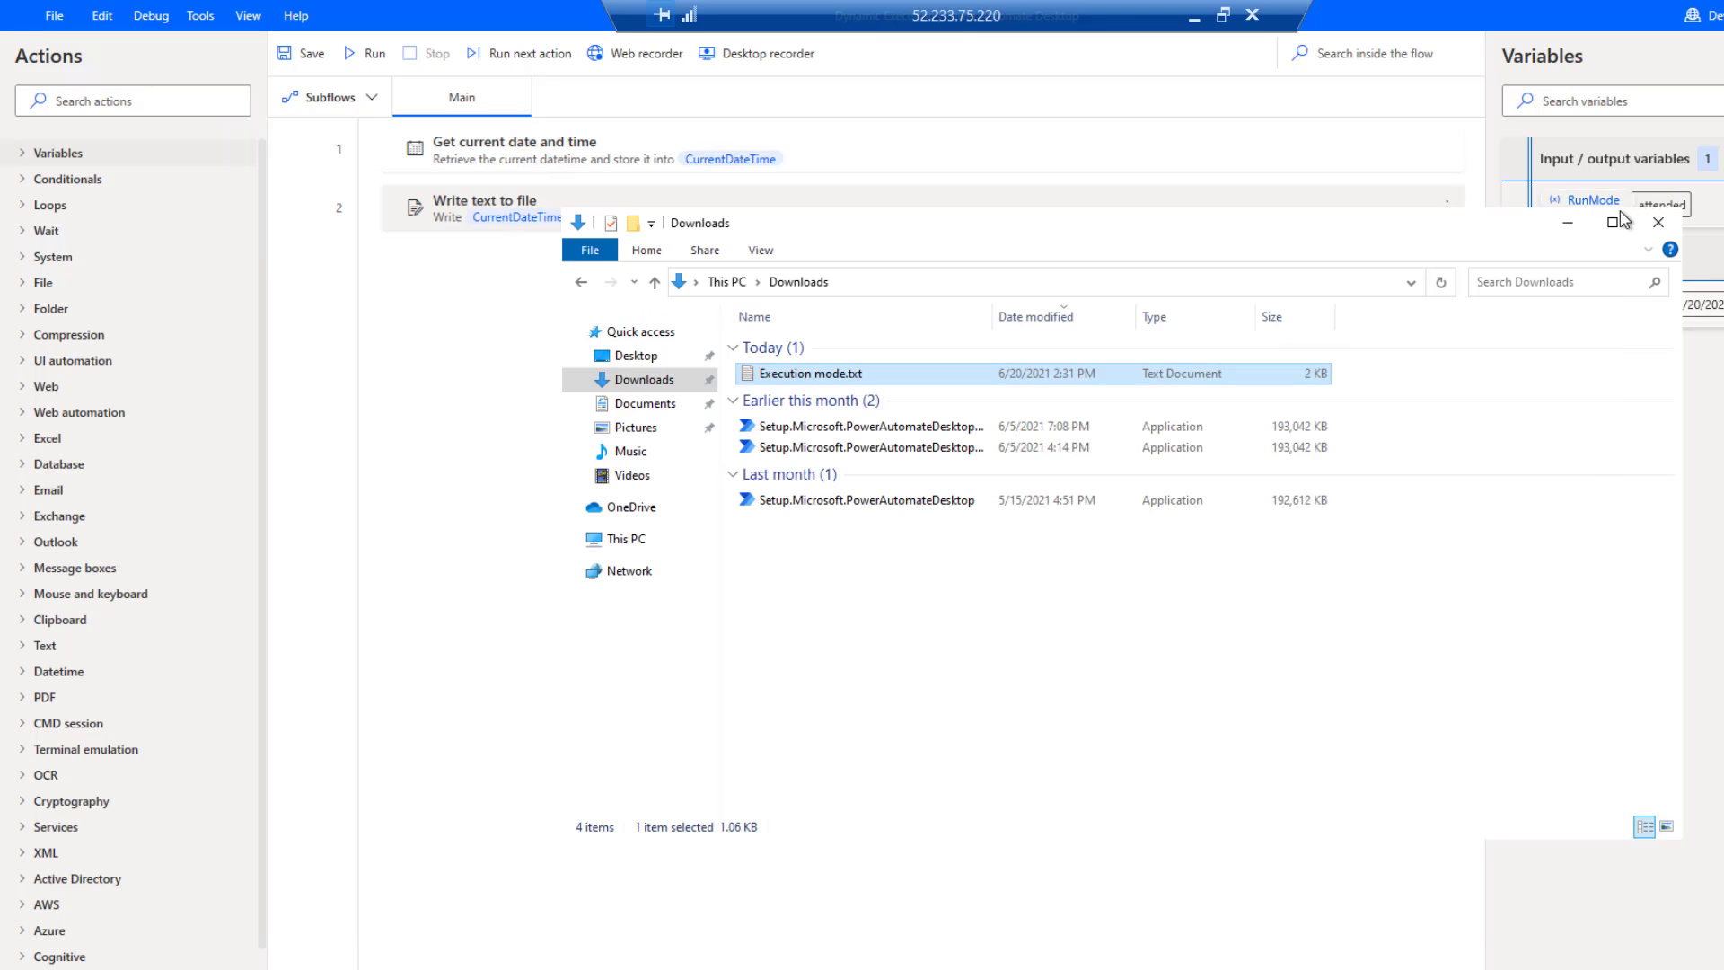
# Minimize the Downloads window and close the Power Automate Desktop console.
pyautogui.click(1567, 222)
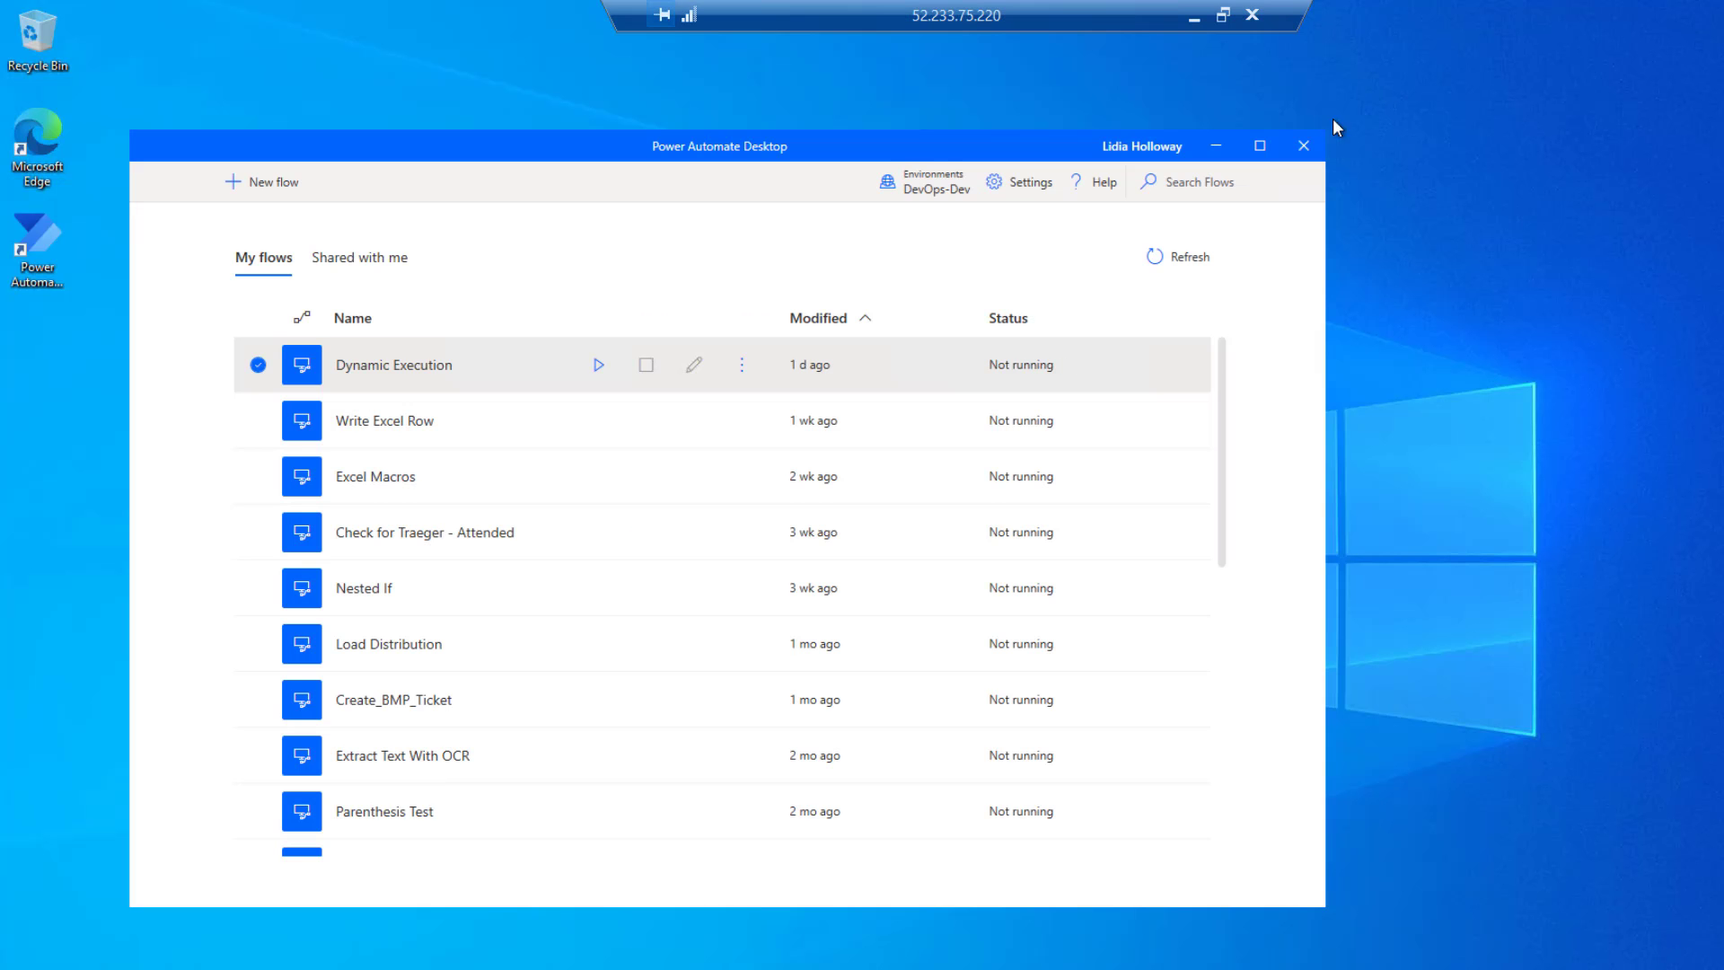
pyautogui.click(1304, 145)
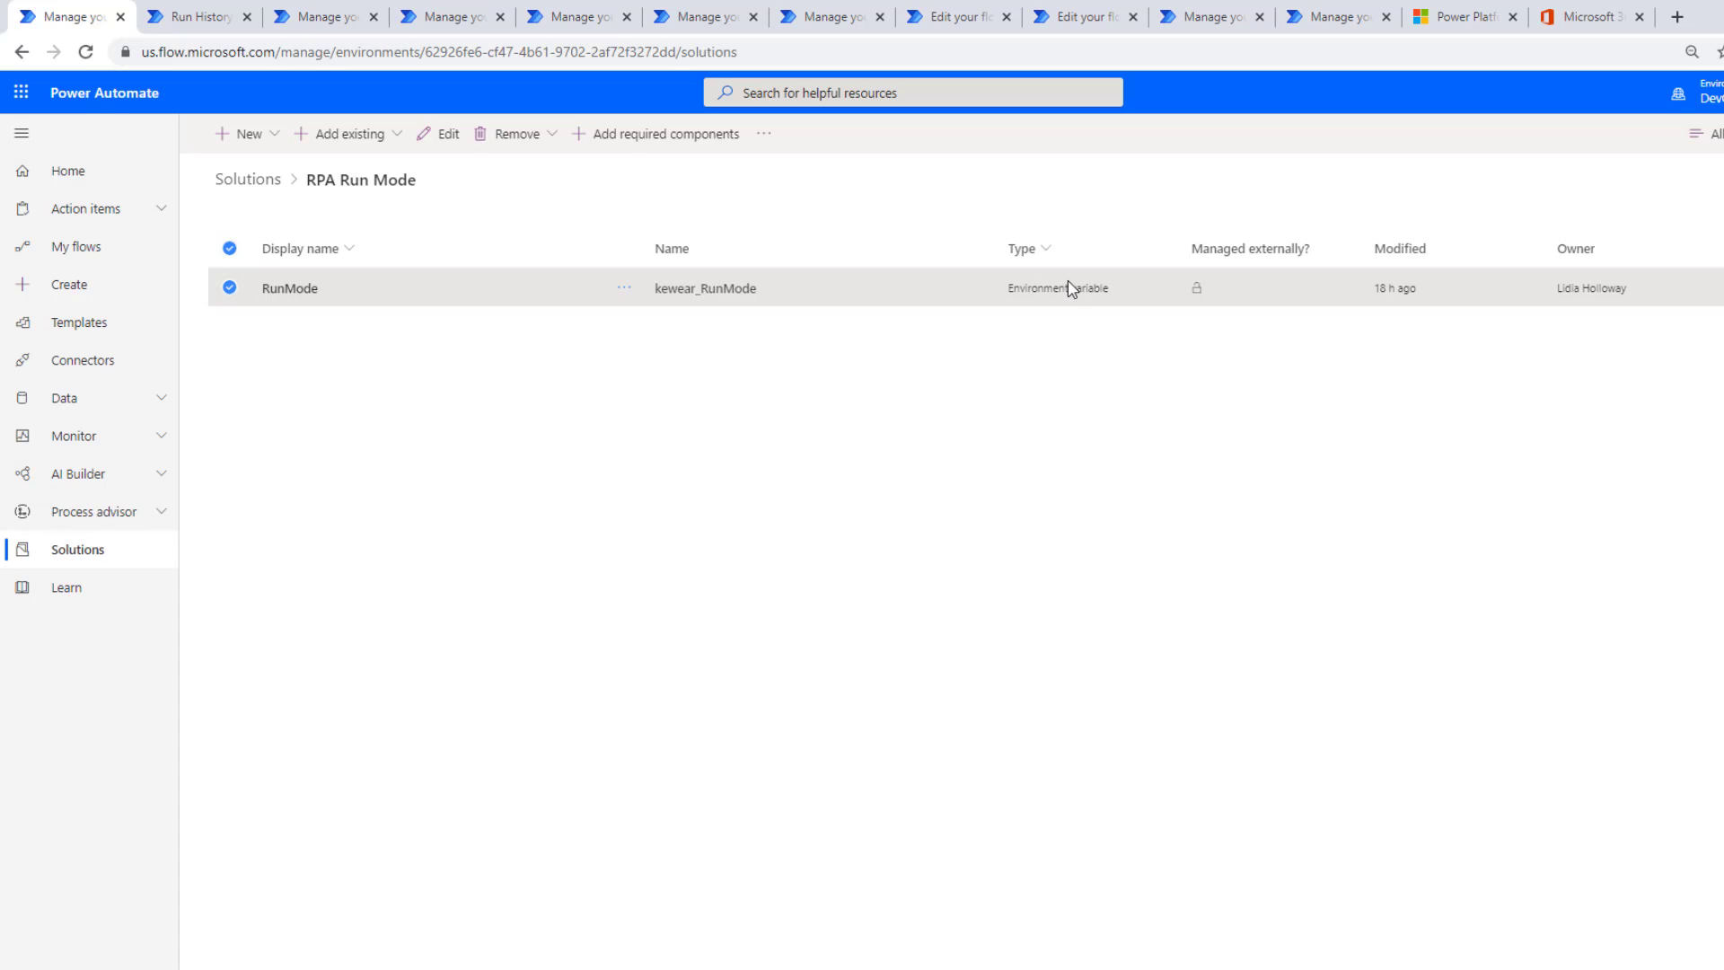
pyautogui.click(247, 141)
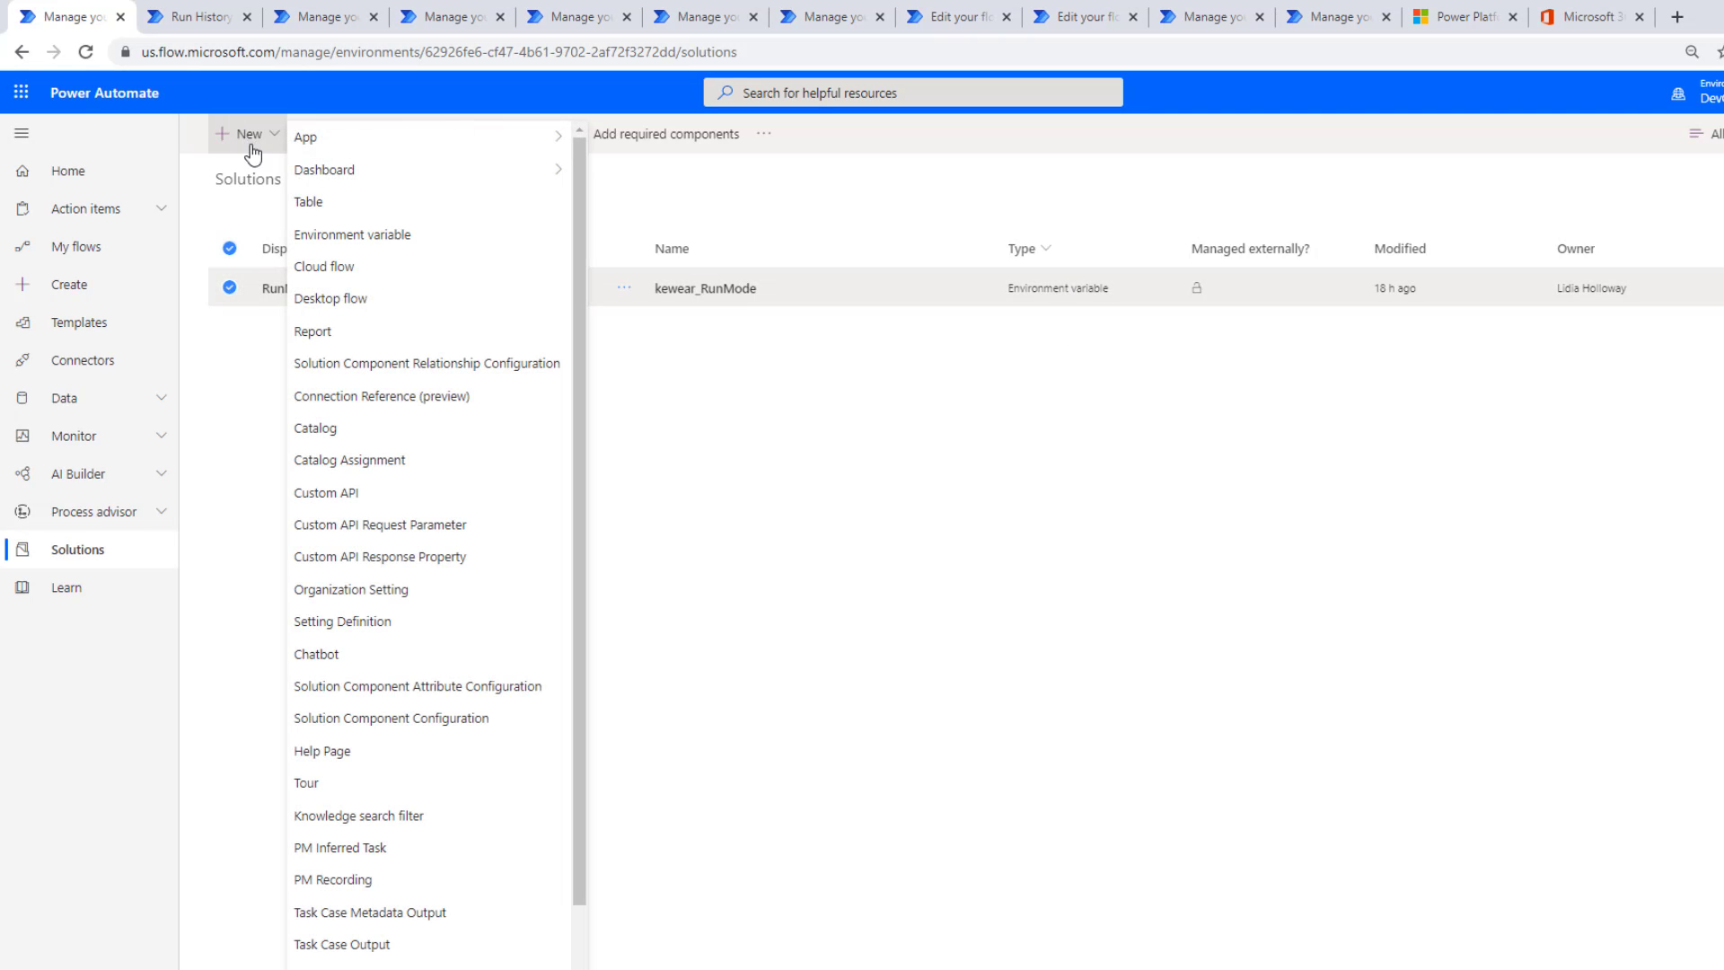
pyautogui.click(325, 235)
pyautogui.click(1662, 274)
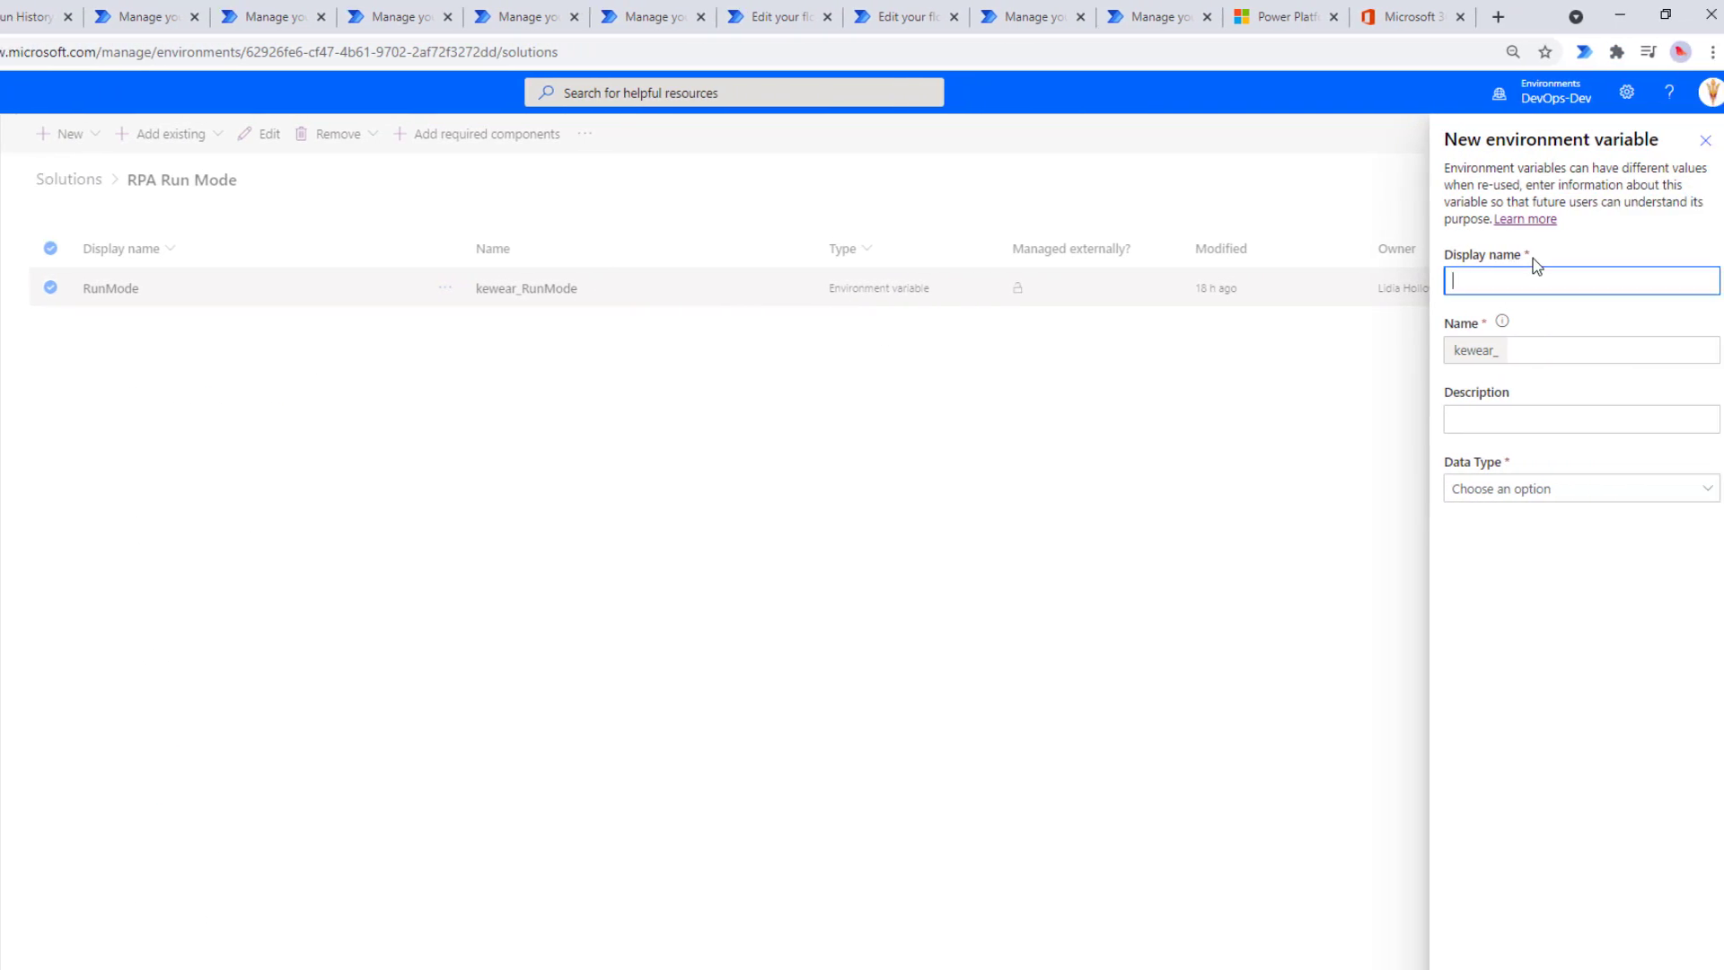
pyautogui.write('sample')
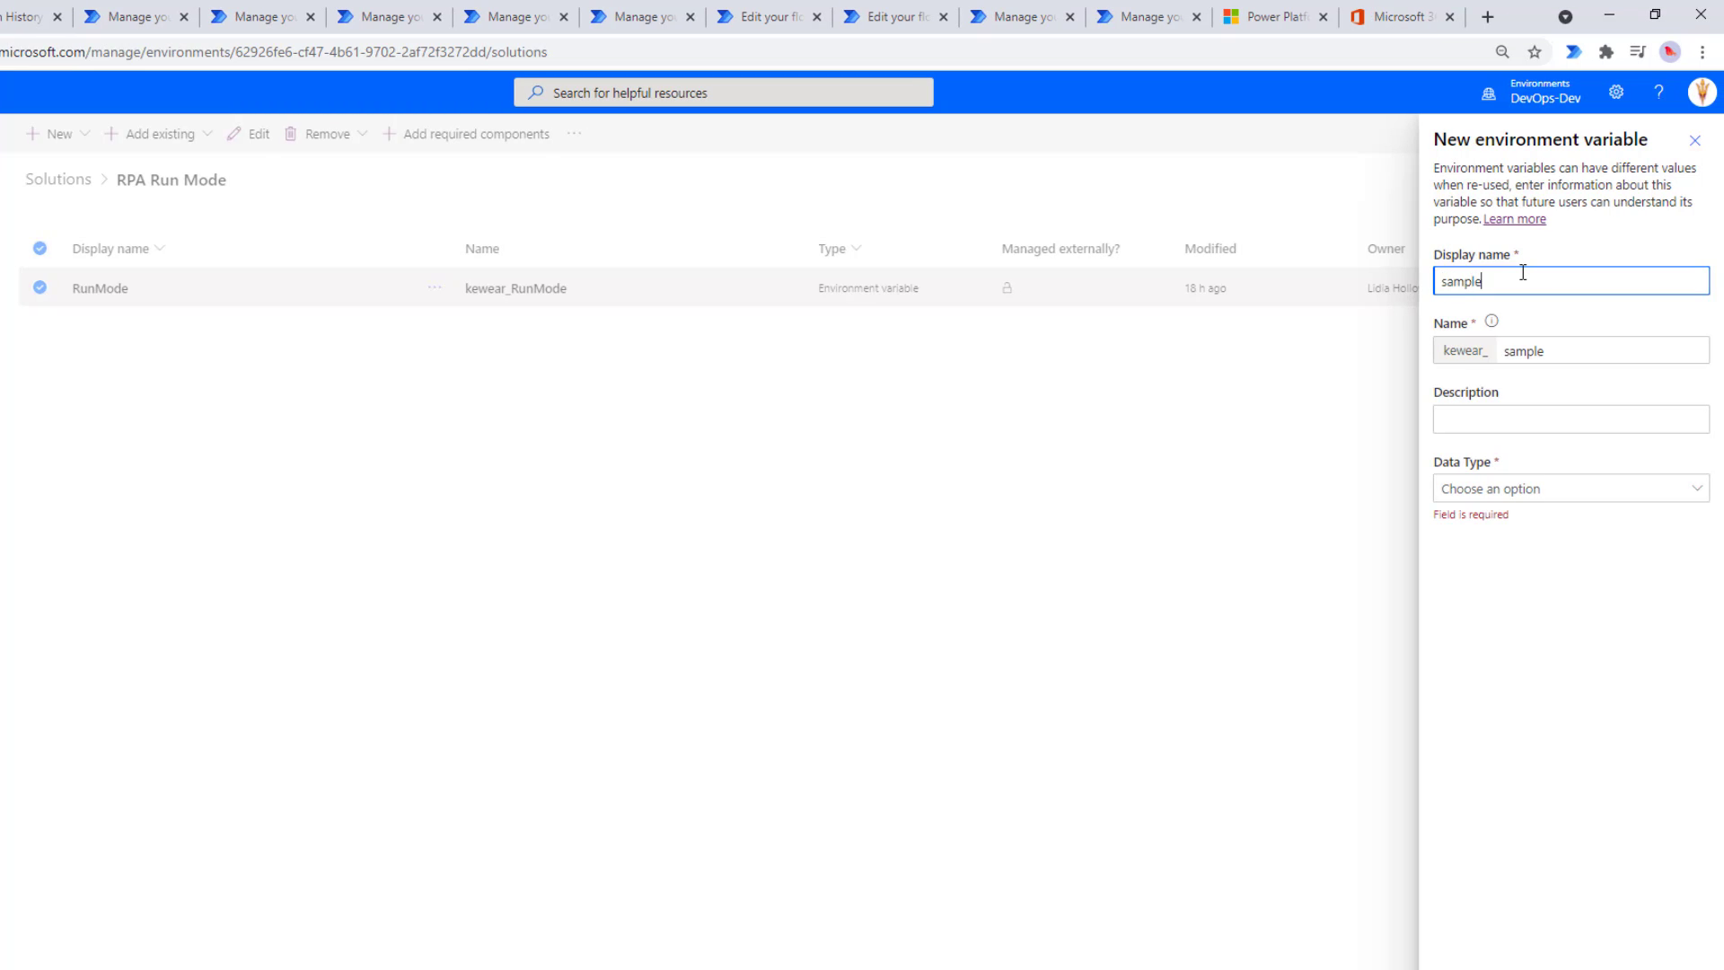
pyautogui.click(1531, 419)
pyautogui.write('sample')
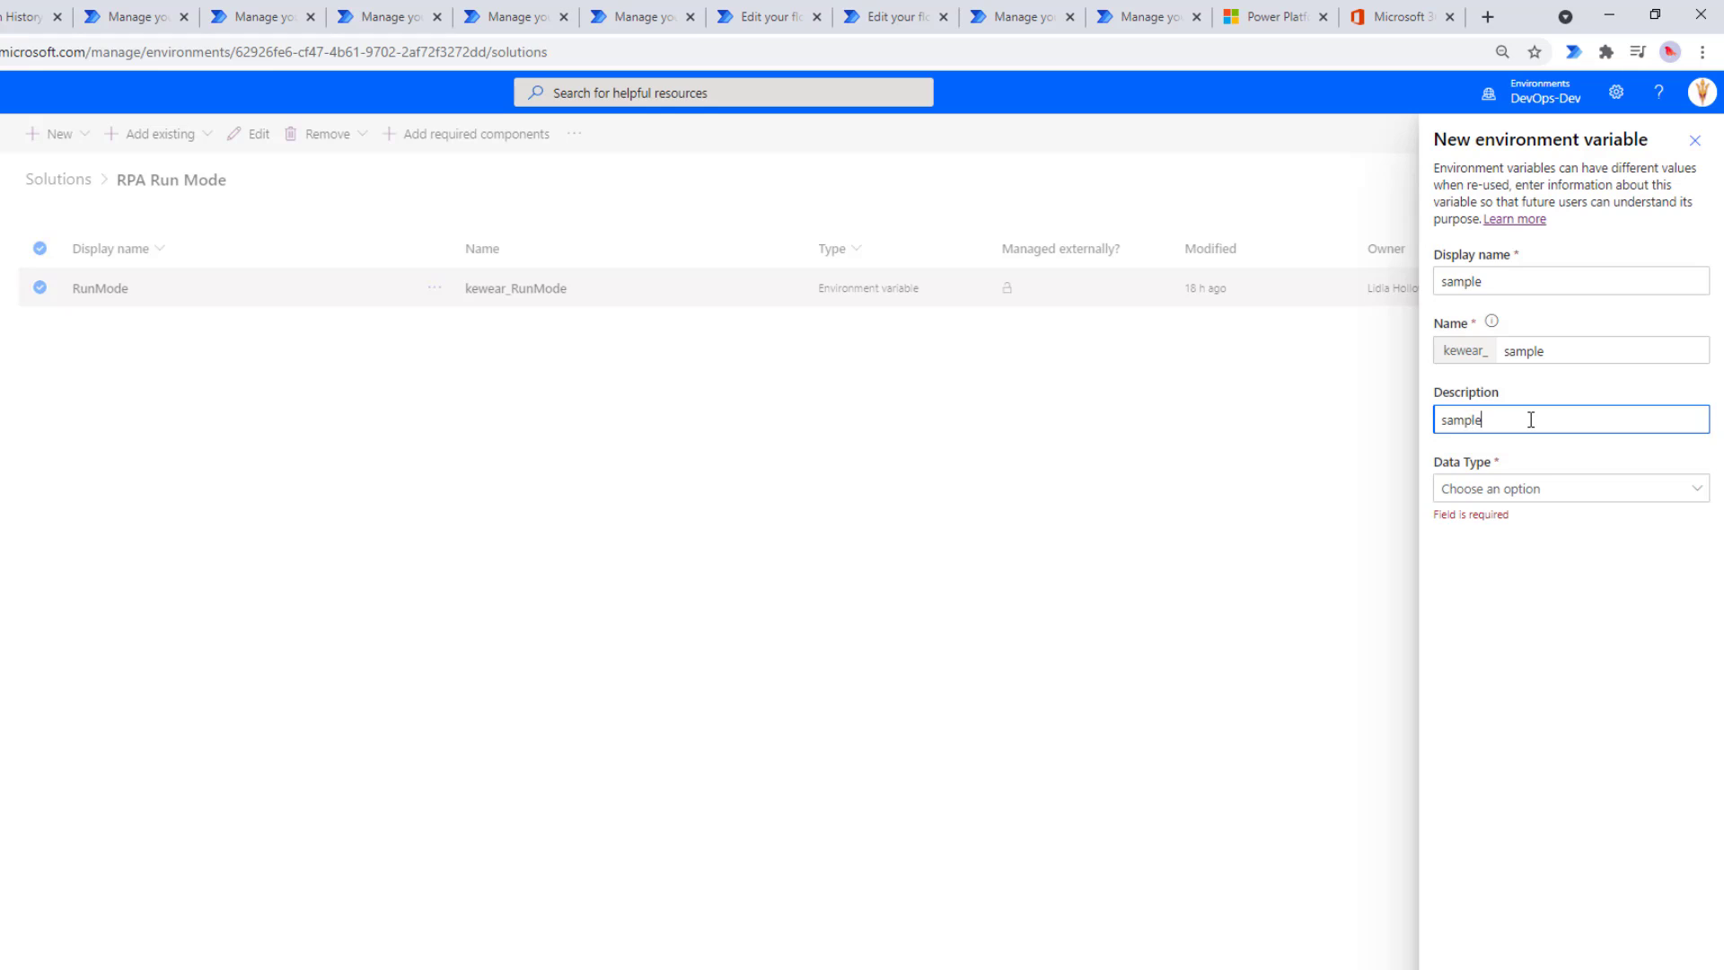
pyautogui.click(1516, 503)
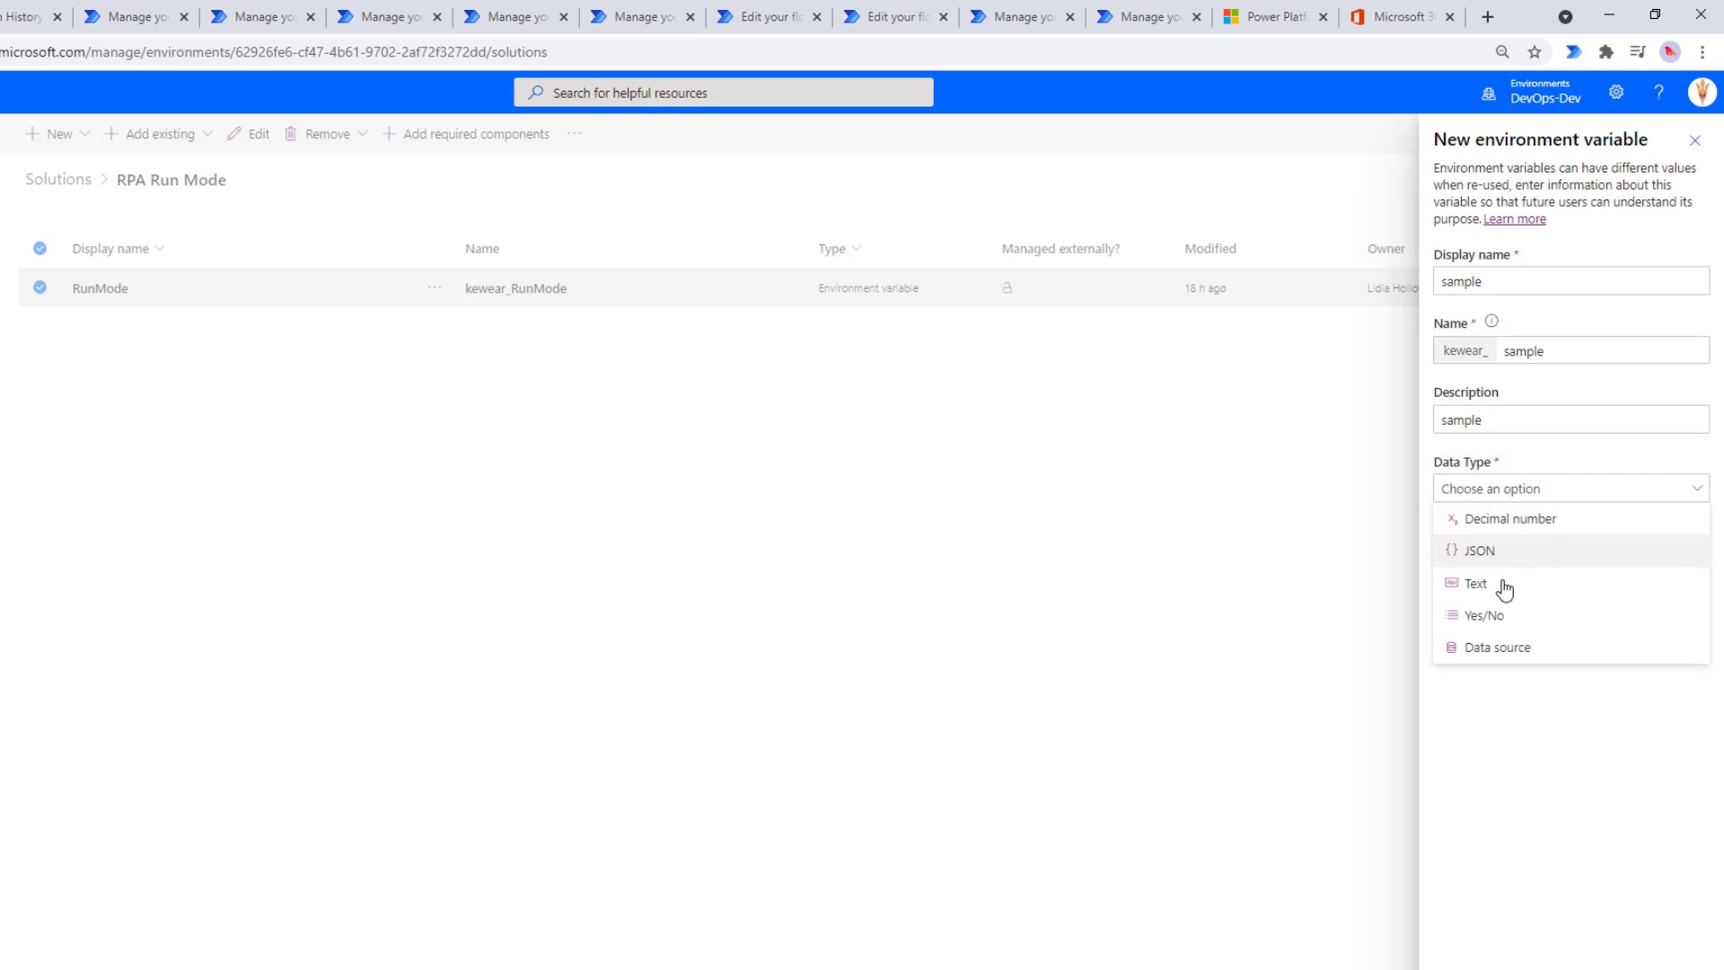
pyautogui.click(1504, 590)
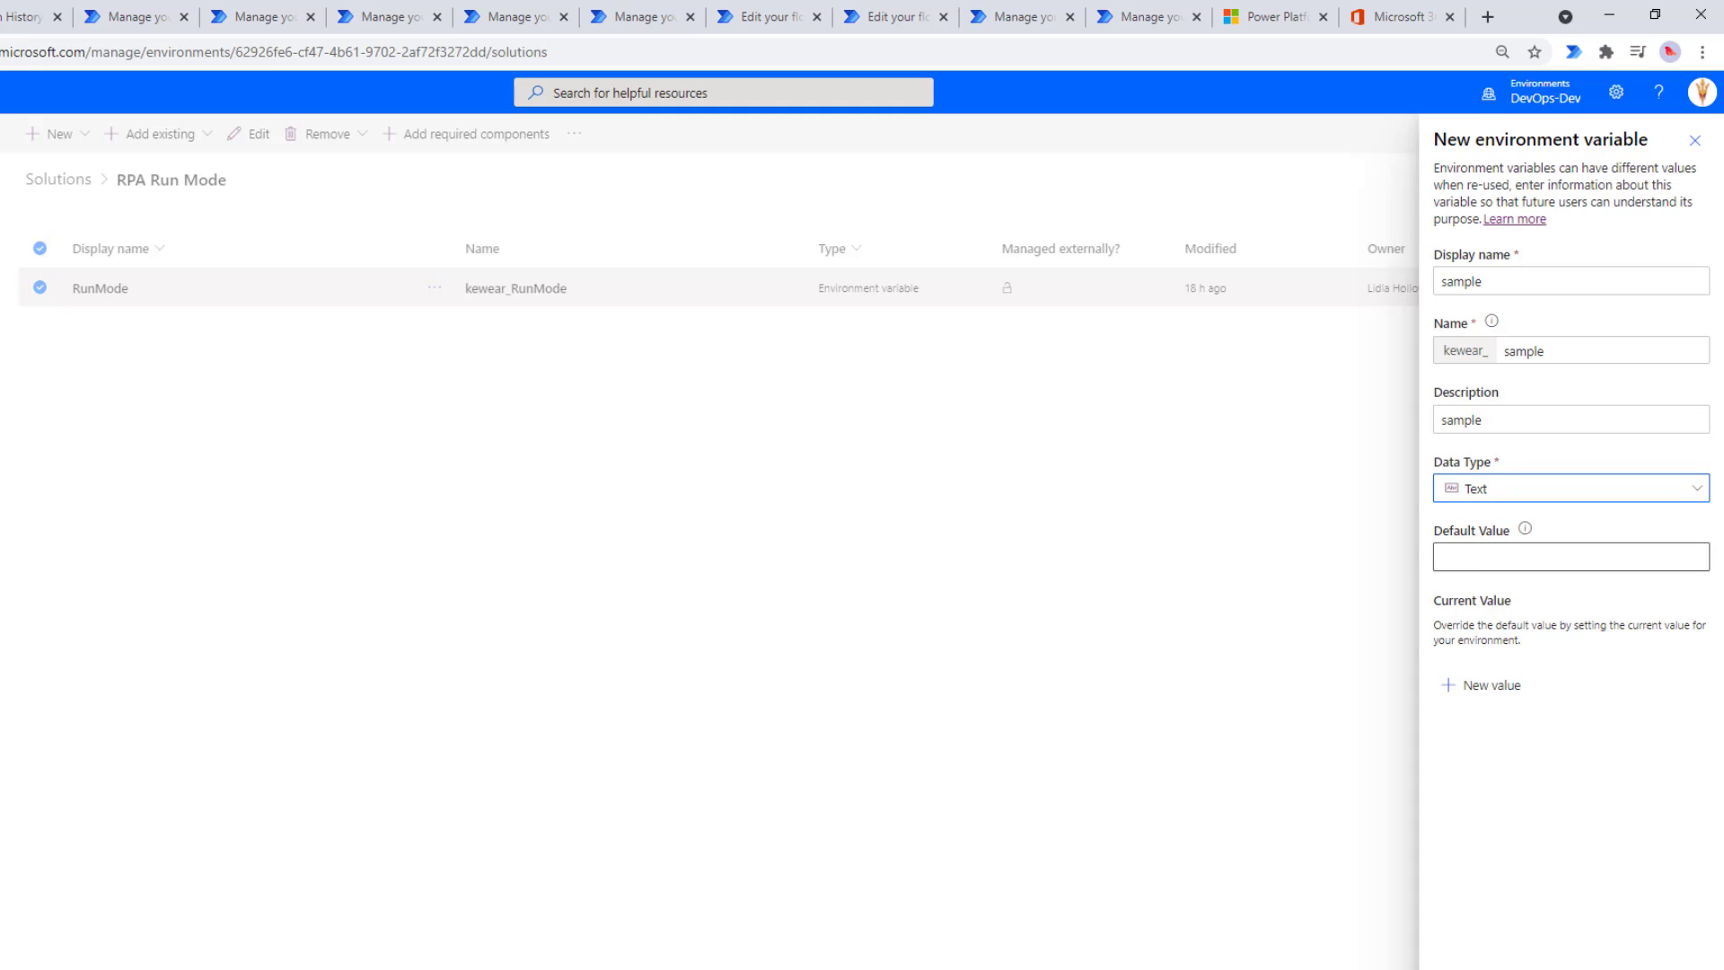
pyautogui.press('Escape')
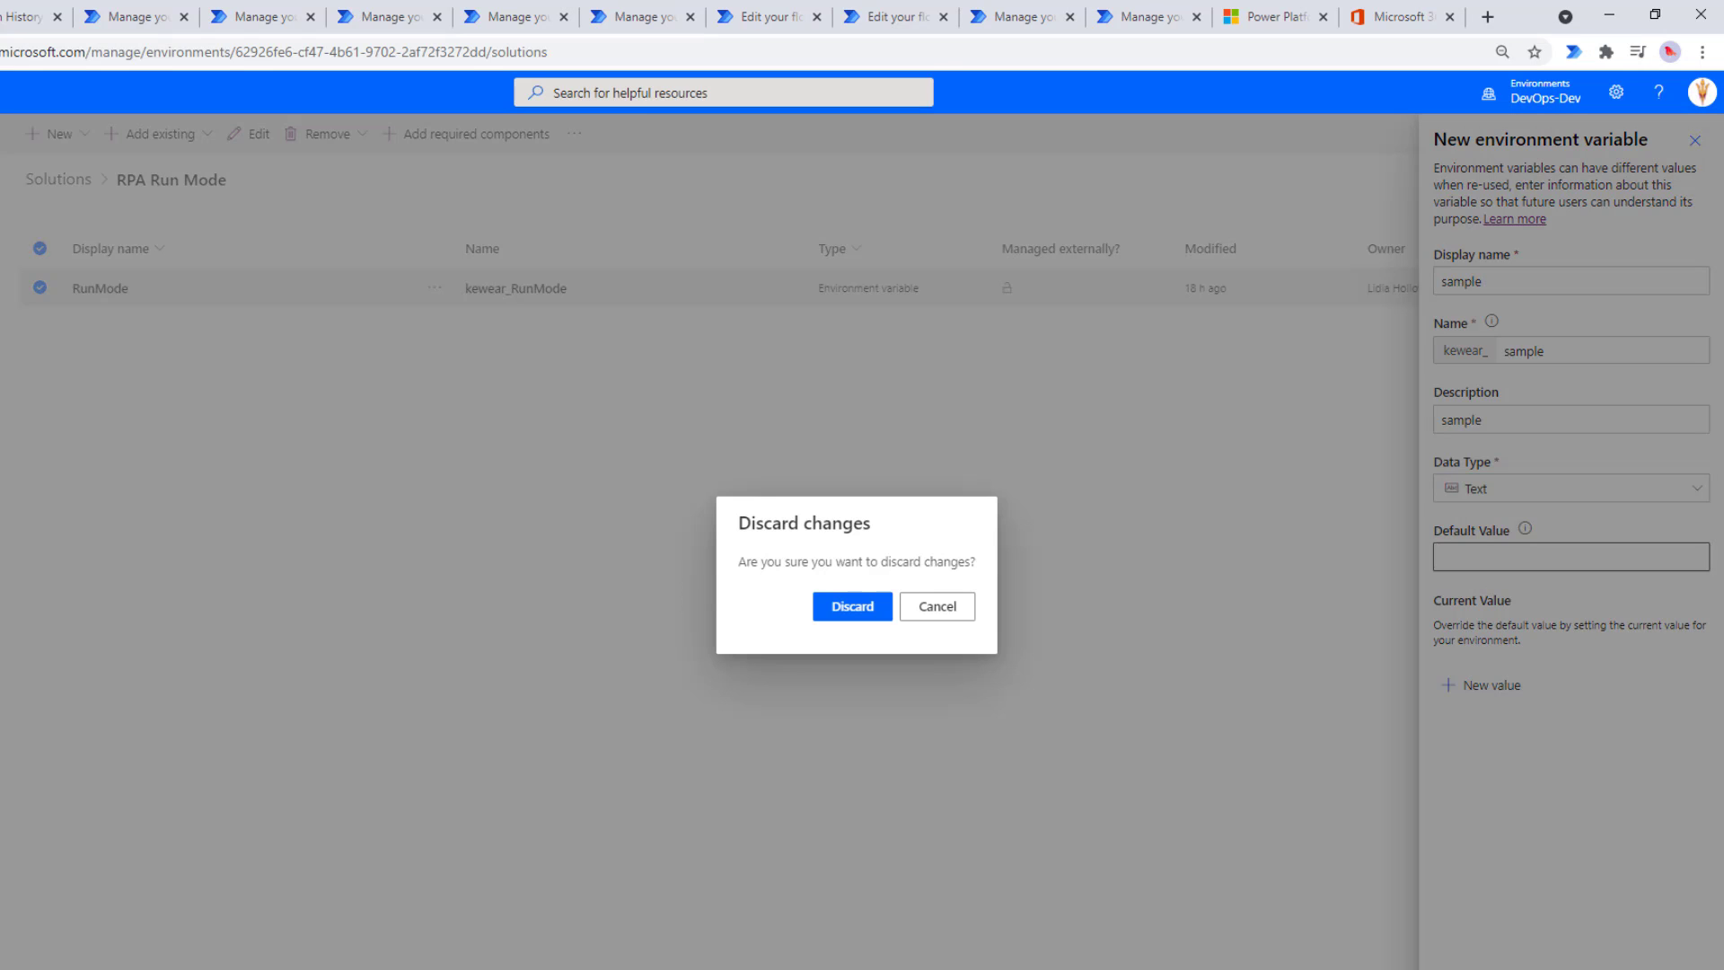
pyautogui.click(840, 605)
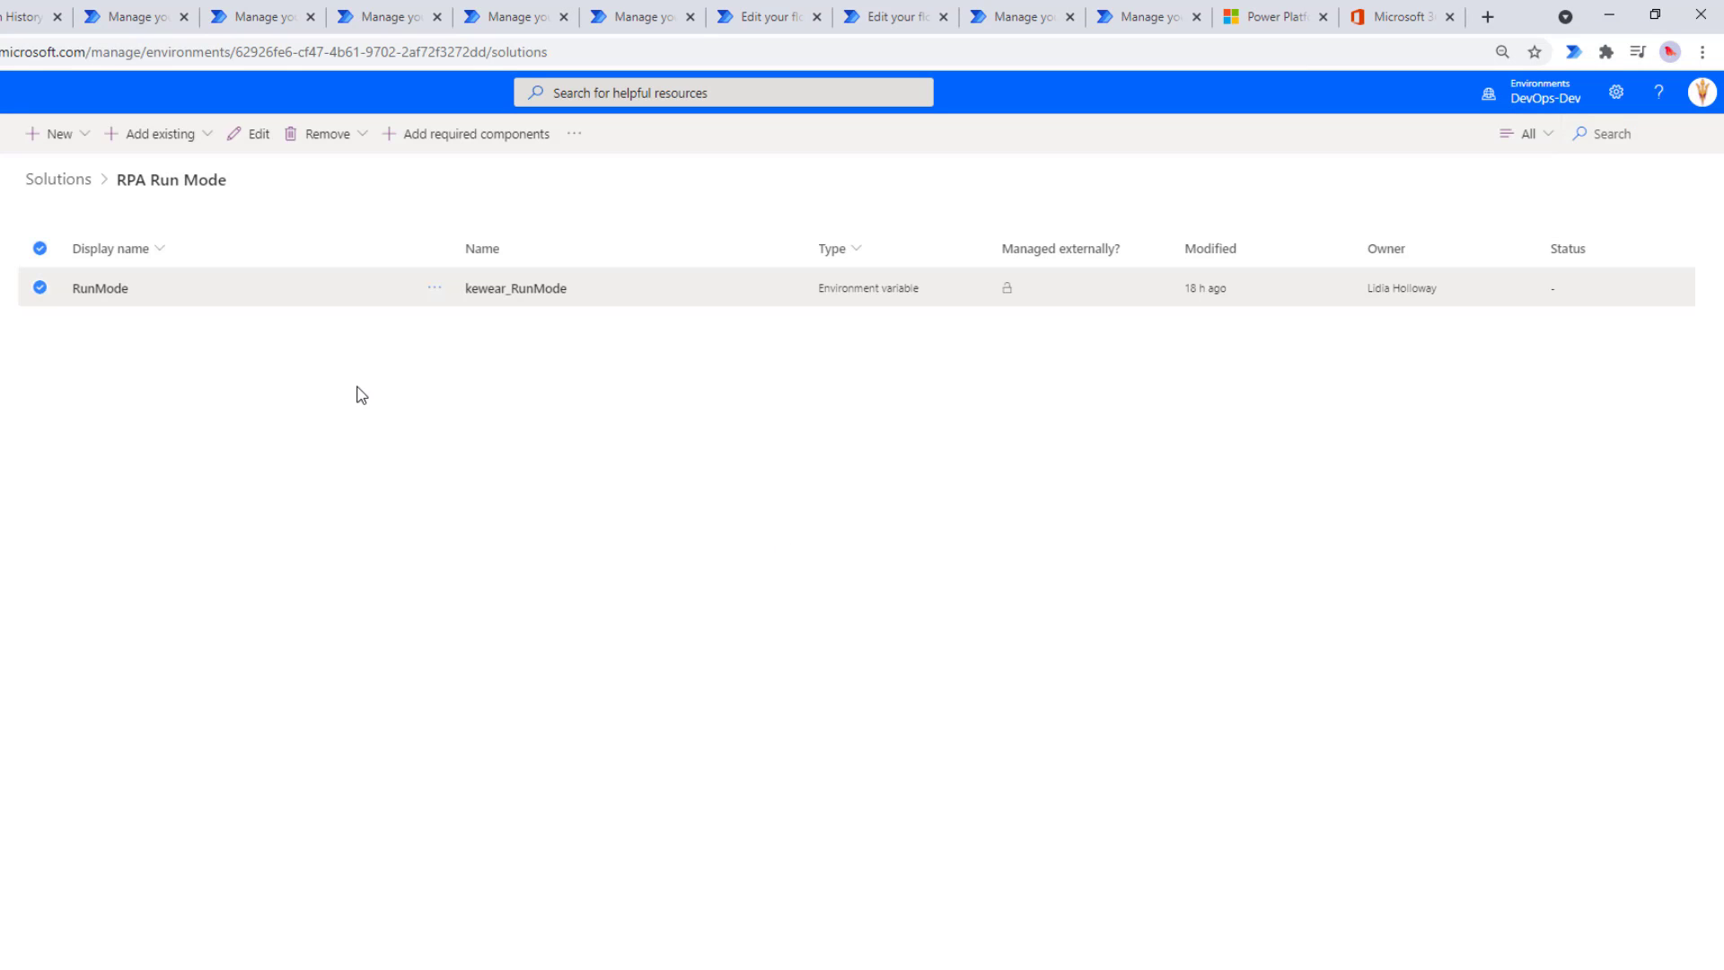
pyautogui.click(90, 289)
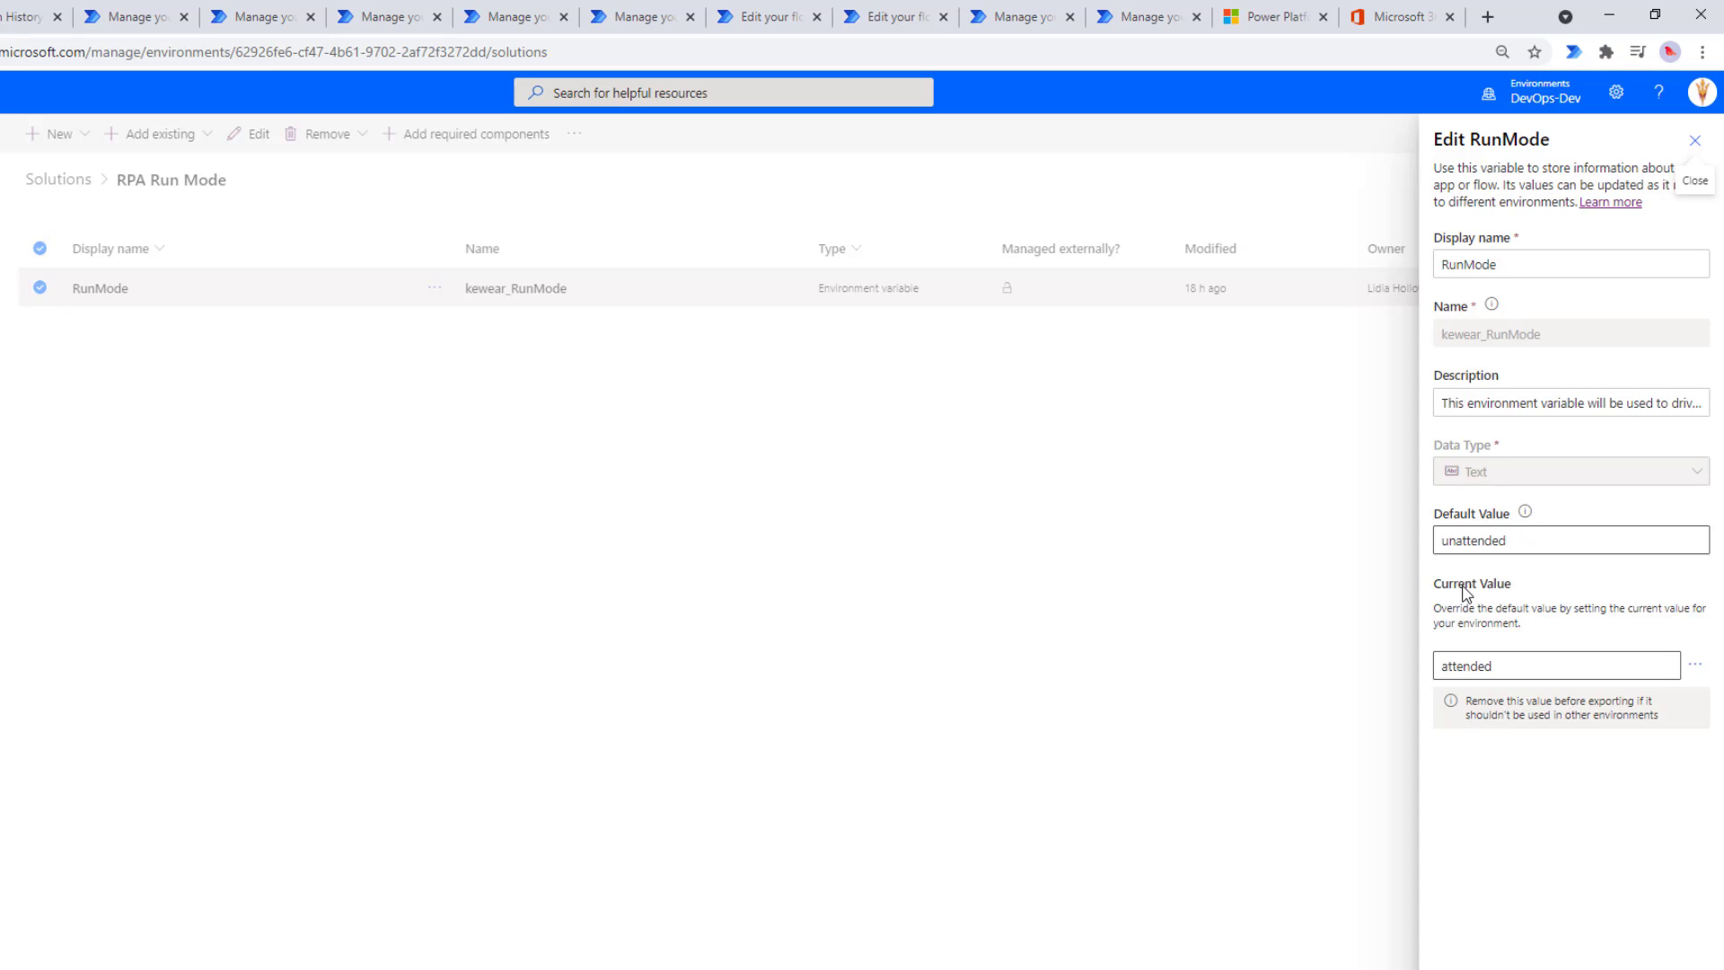
pyautogui.moveTo(1536, 629); pyautogui.dragTo(1393, 560)
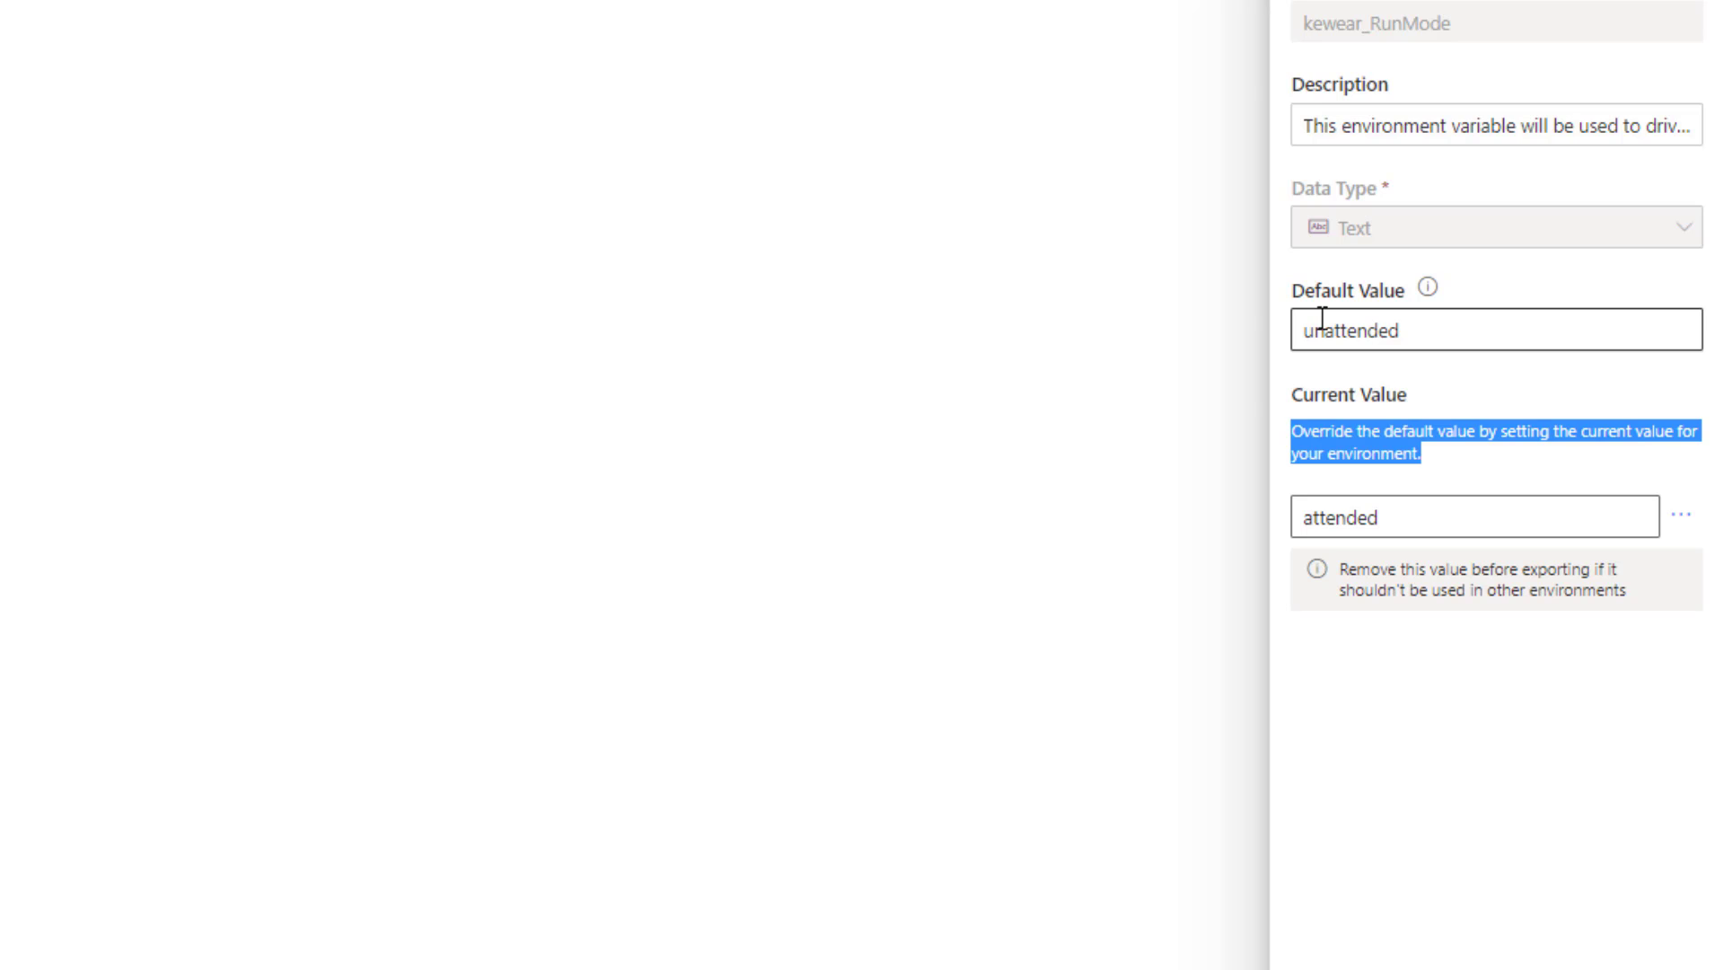
pyautogui.click(1686, 874)
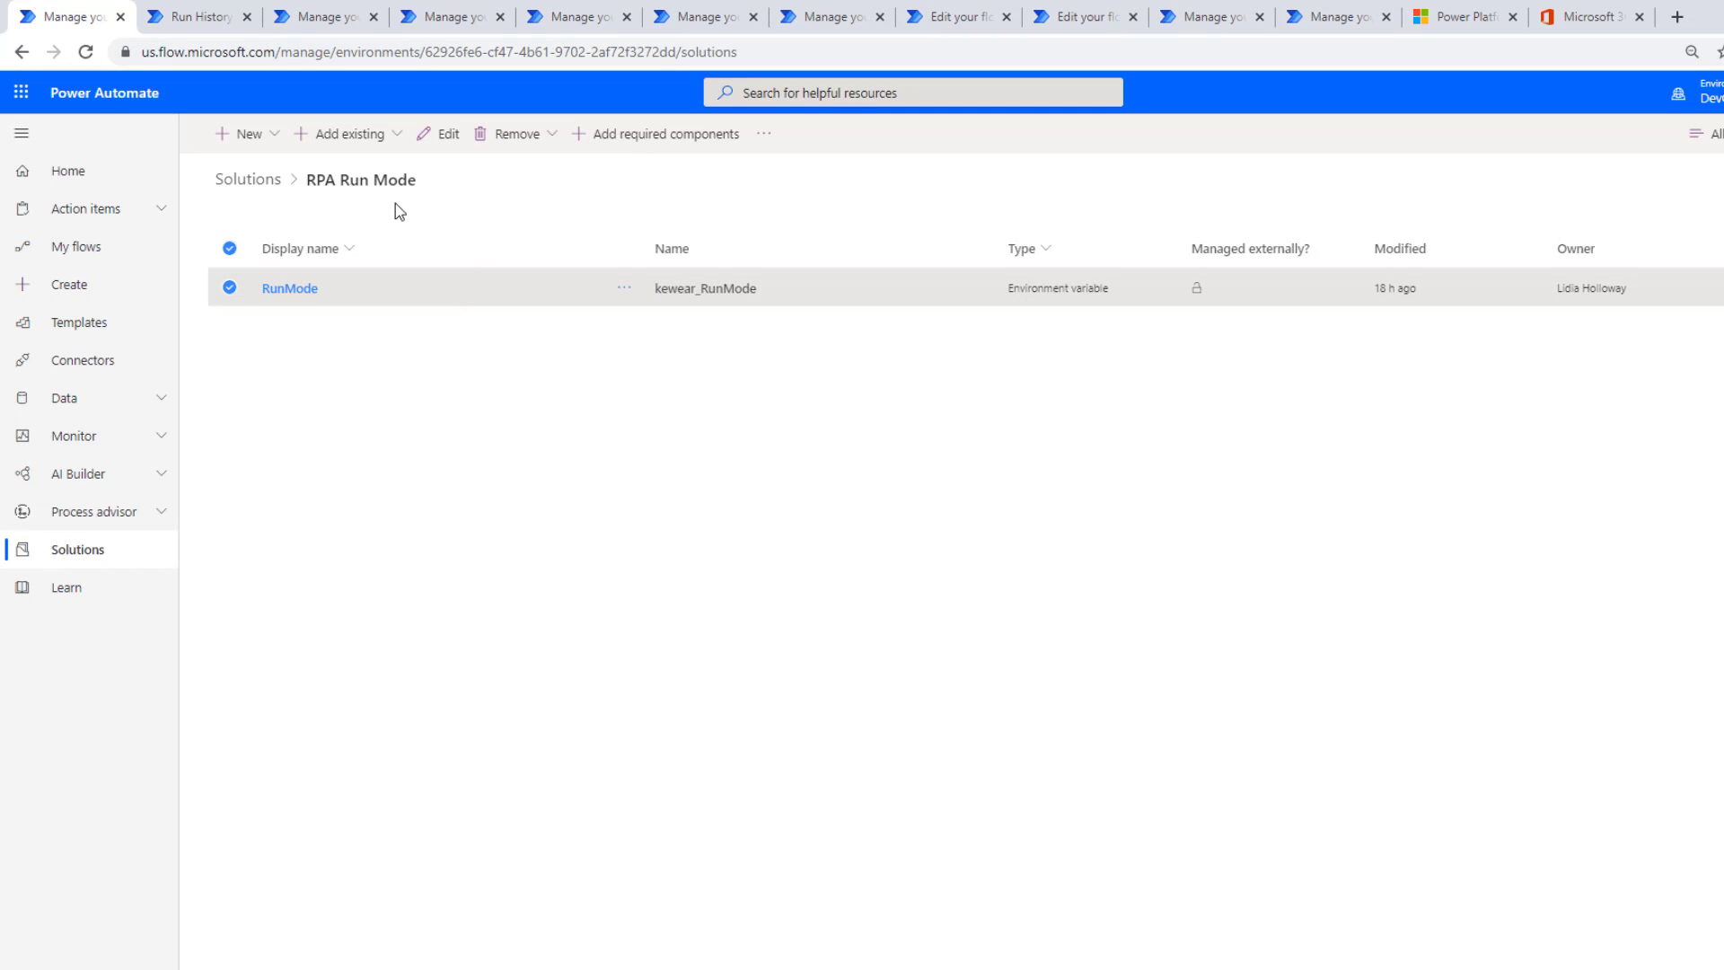
# Go back to Solutions and open the Call Desktop Flow cloud flow in Execution Sample.
pyautogui.click(256, 196)
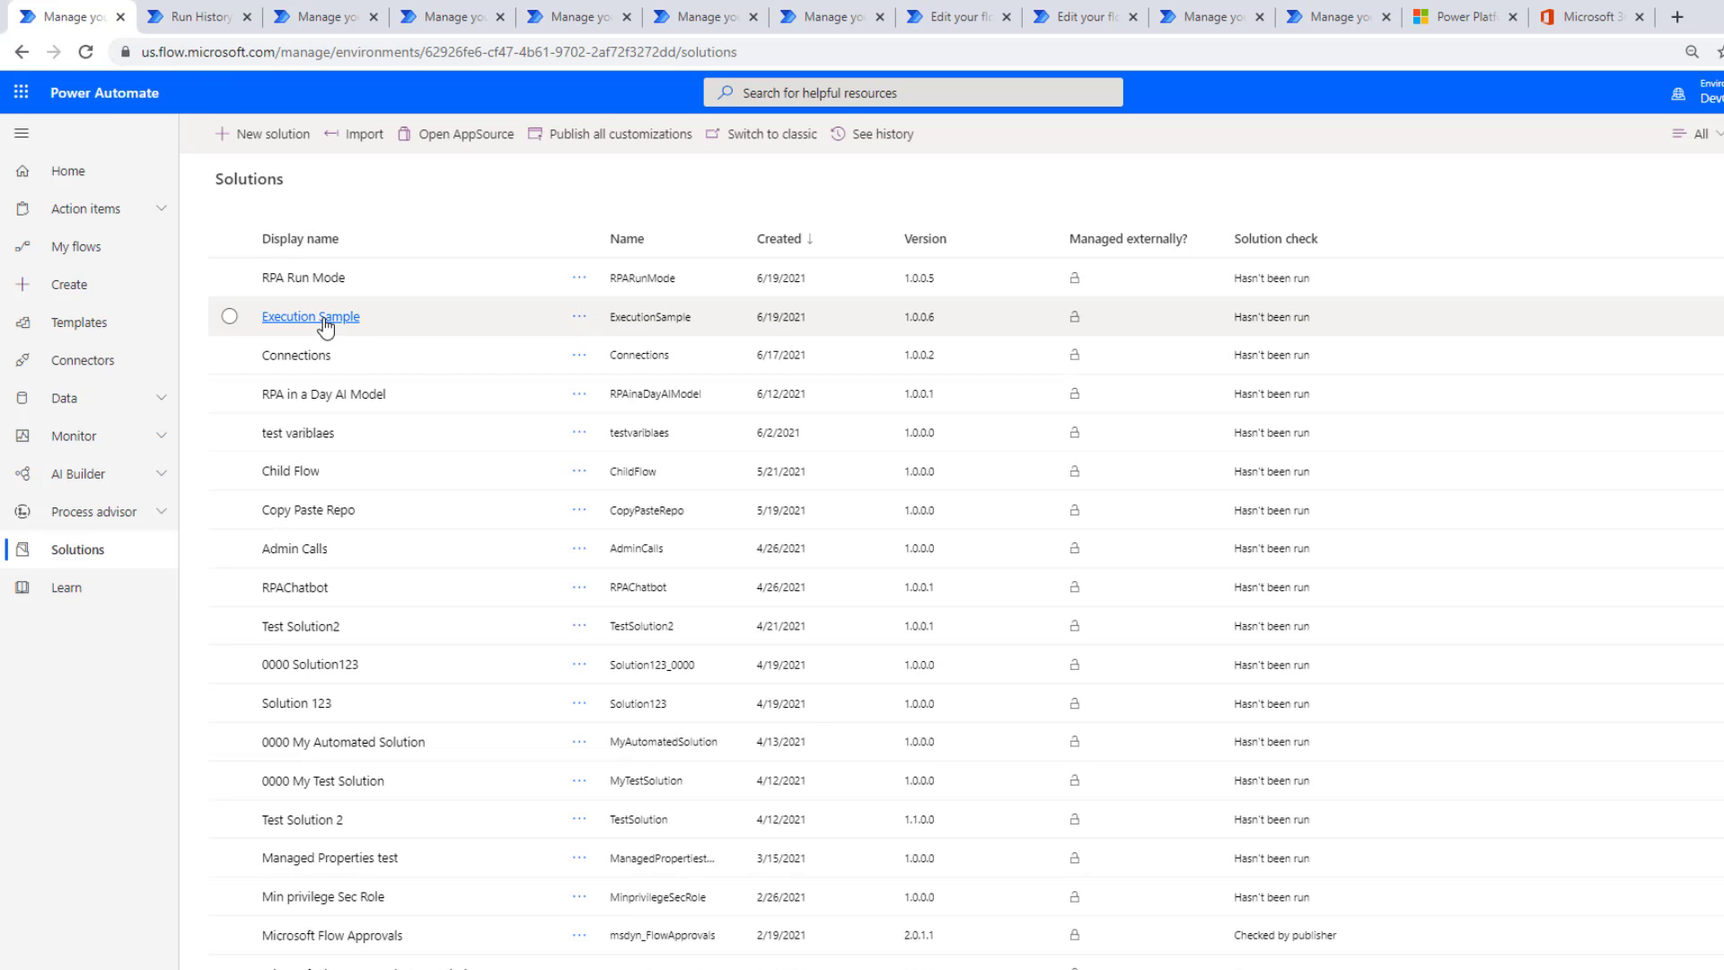
pyautogui.click(322, 318)
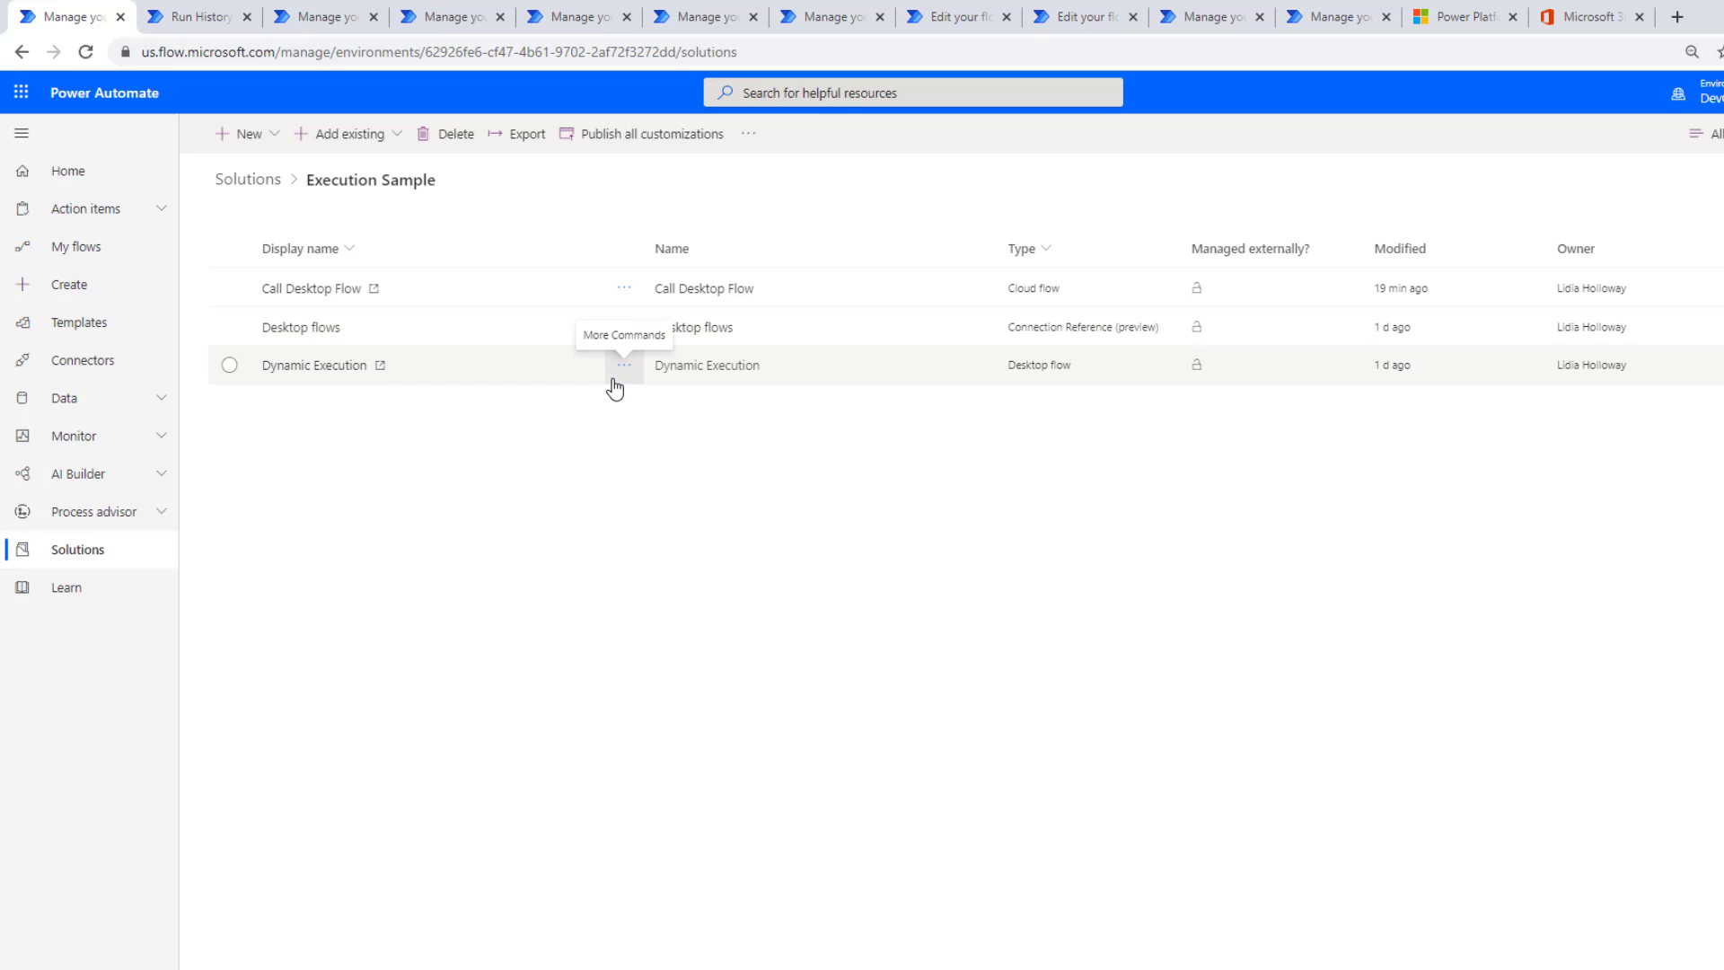
pyautogui.click(321, 289)
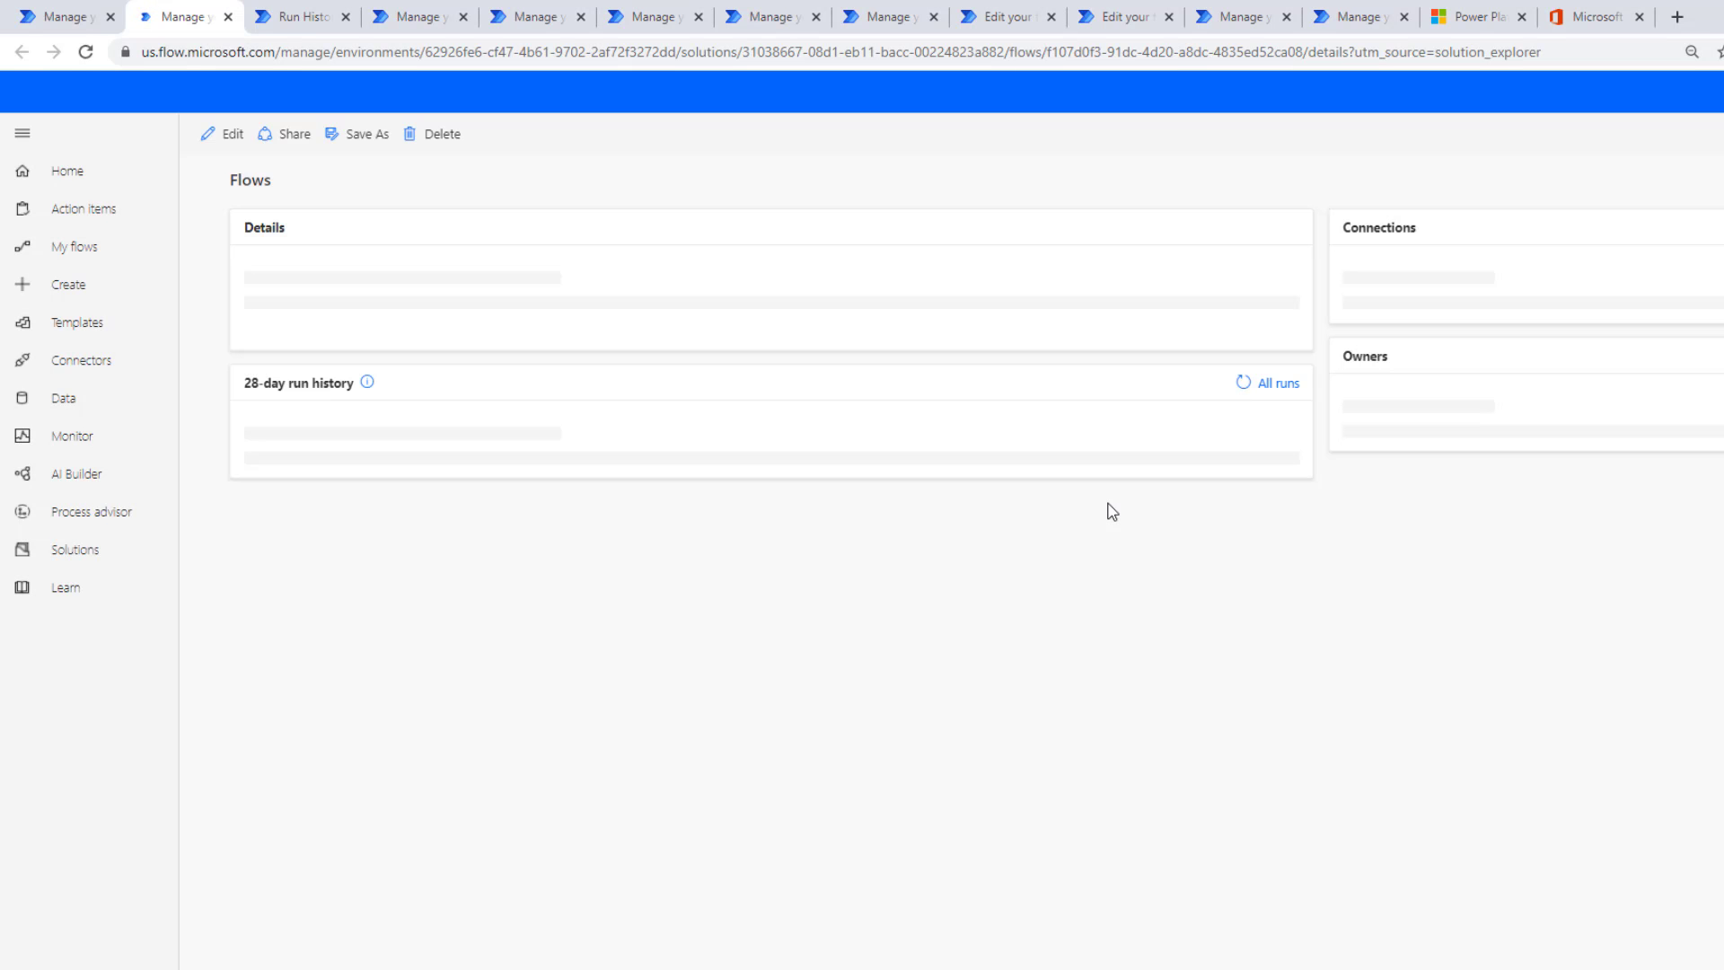
# Edit the cloud flow, expanding the trigger and desktop flow steps to review RunMode dynamic content.
pyautogui.click(227, 136)
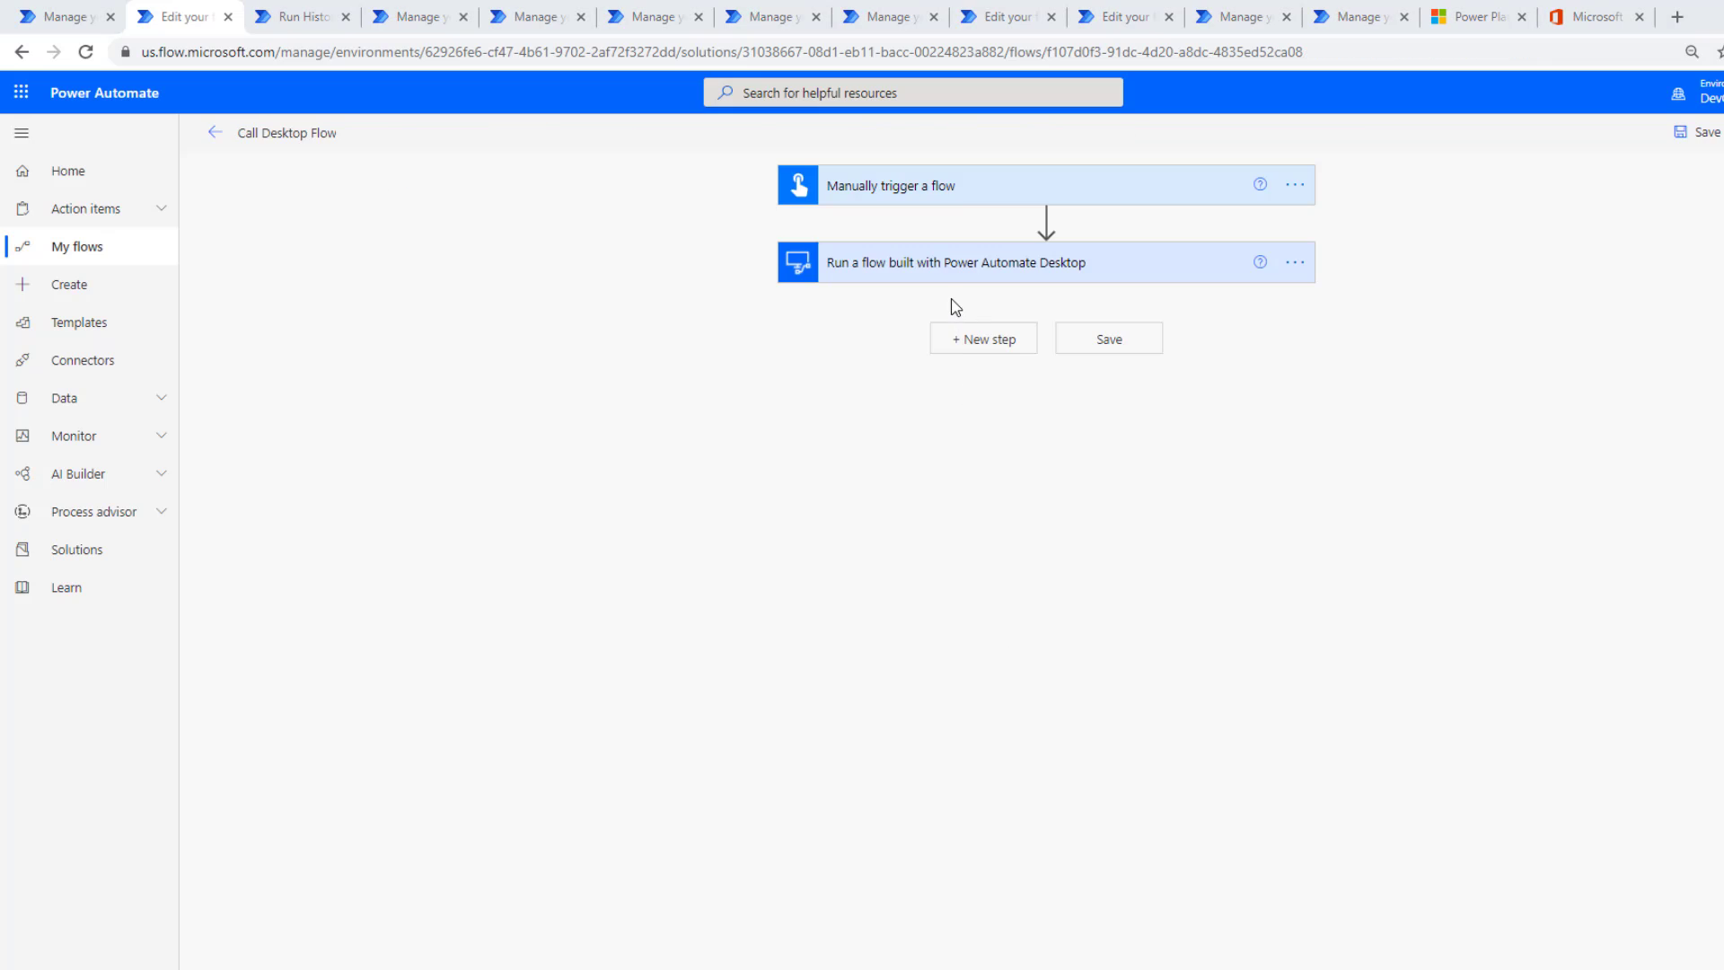
pyautogui.click(905, 280)
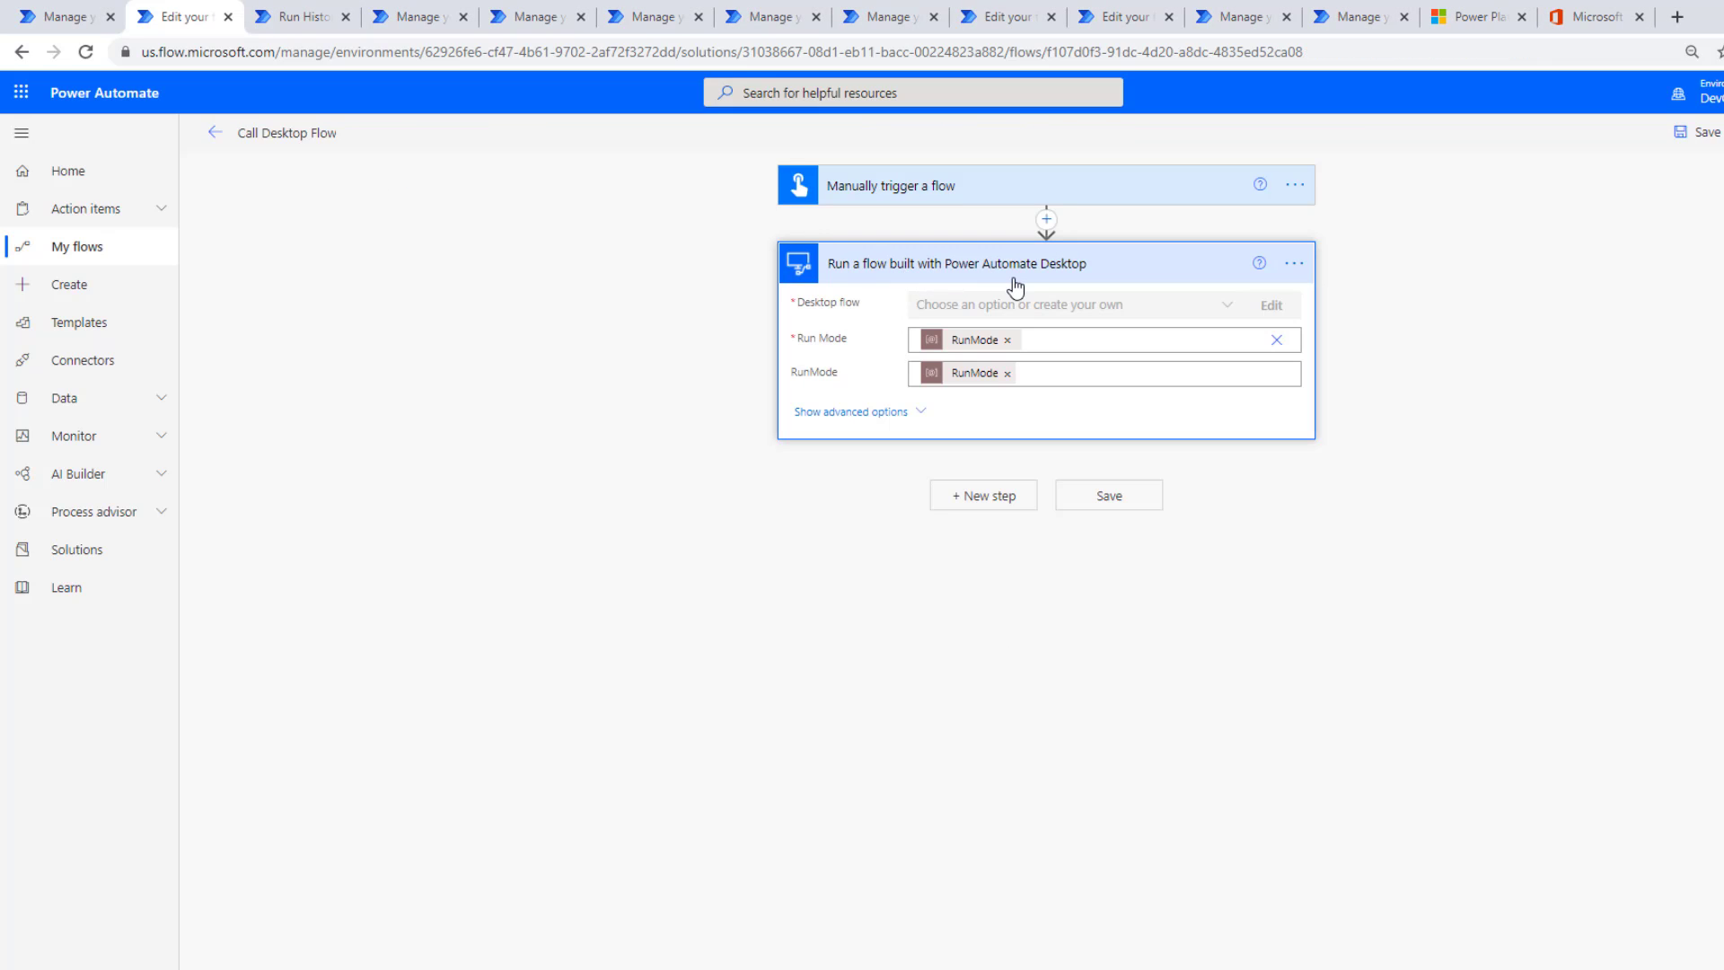
pyautogui.click(950, 190)
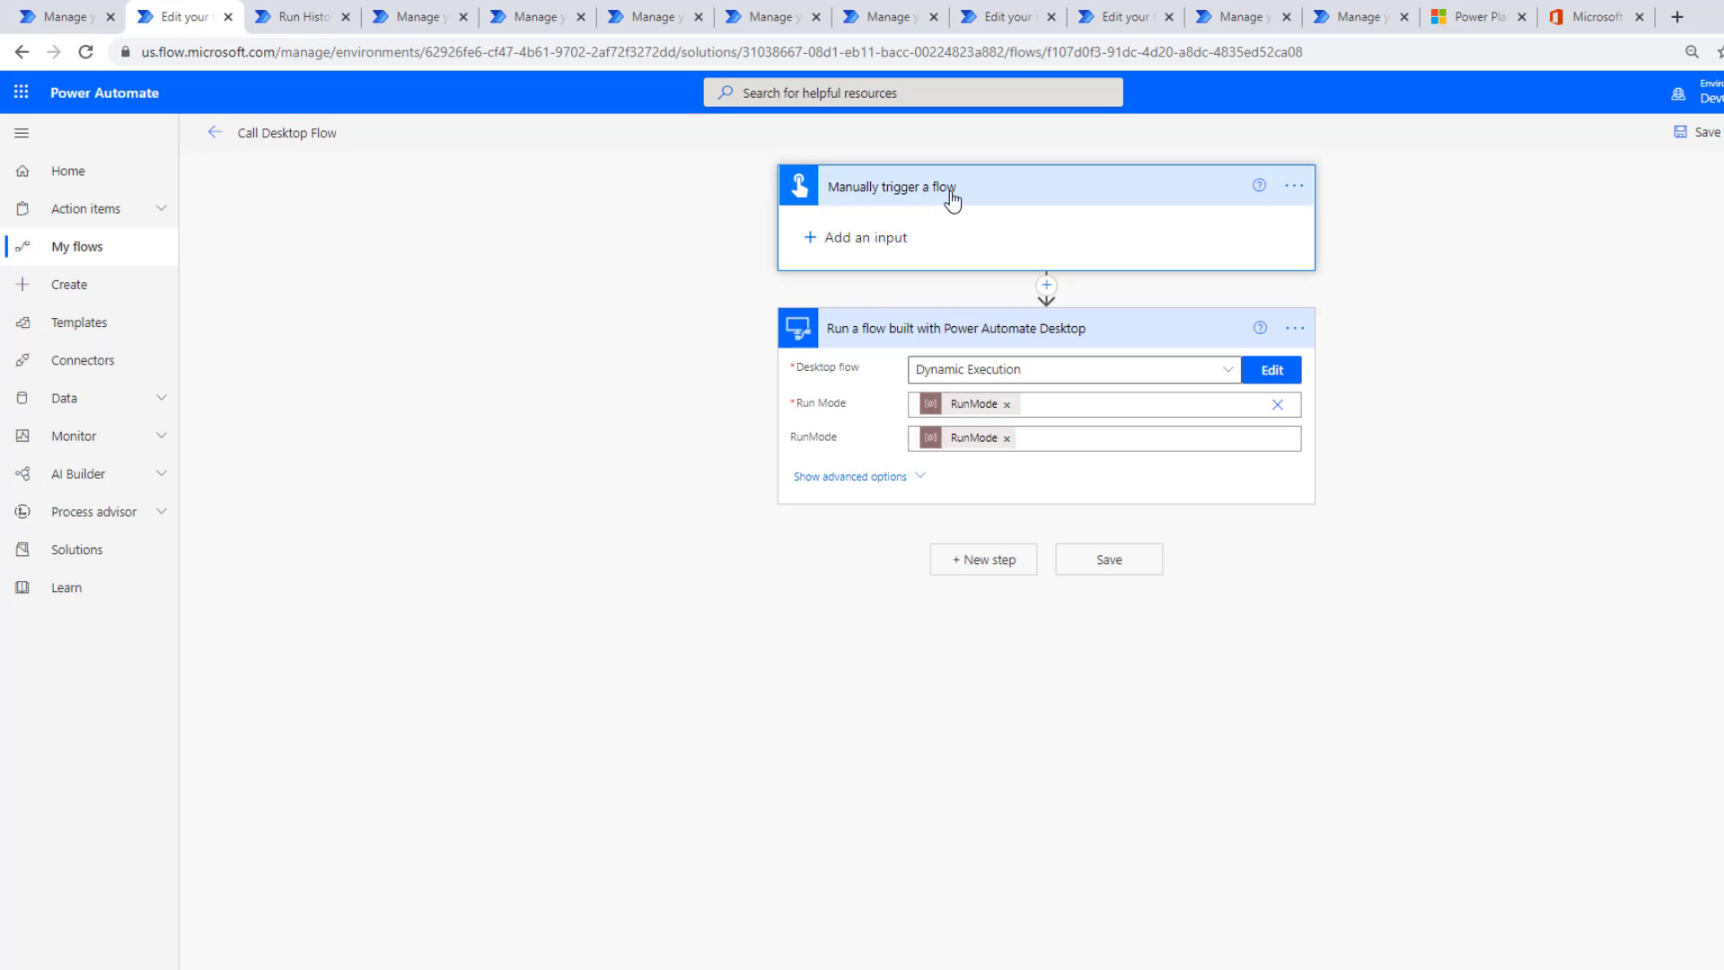
pyautogui.click(1058, 440)
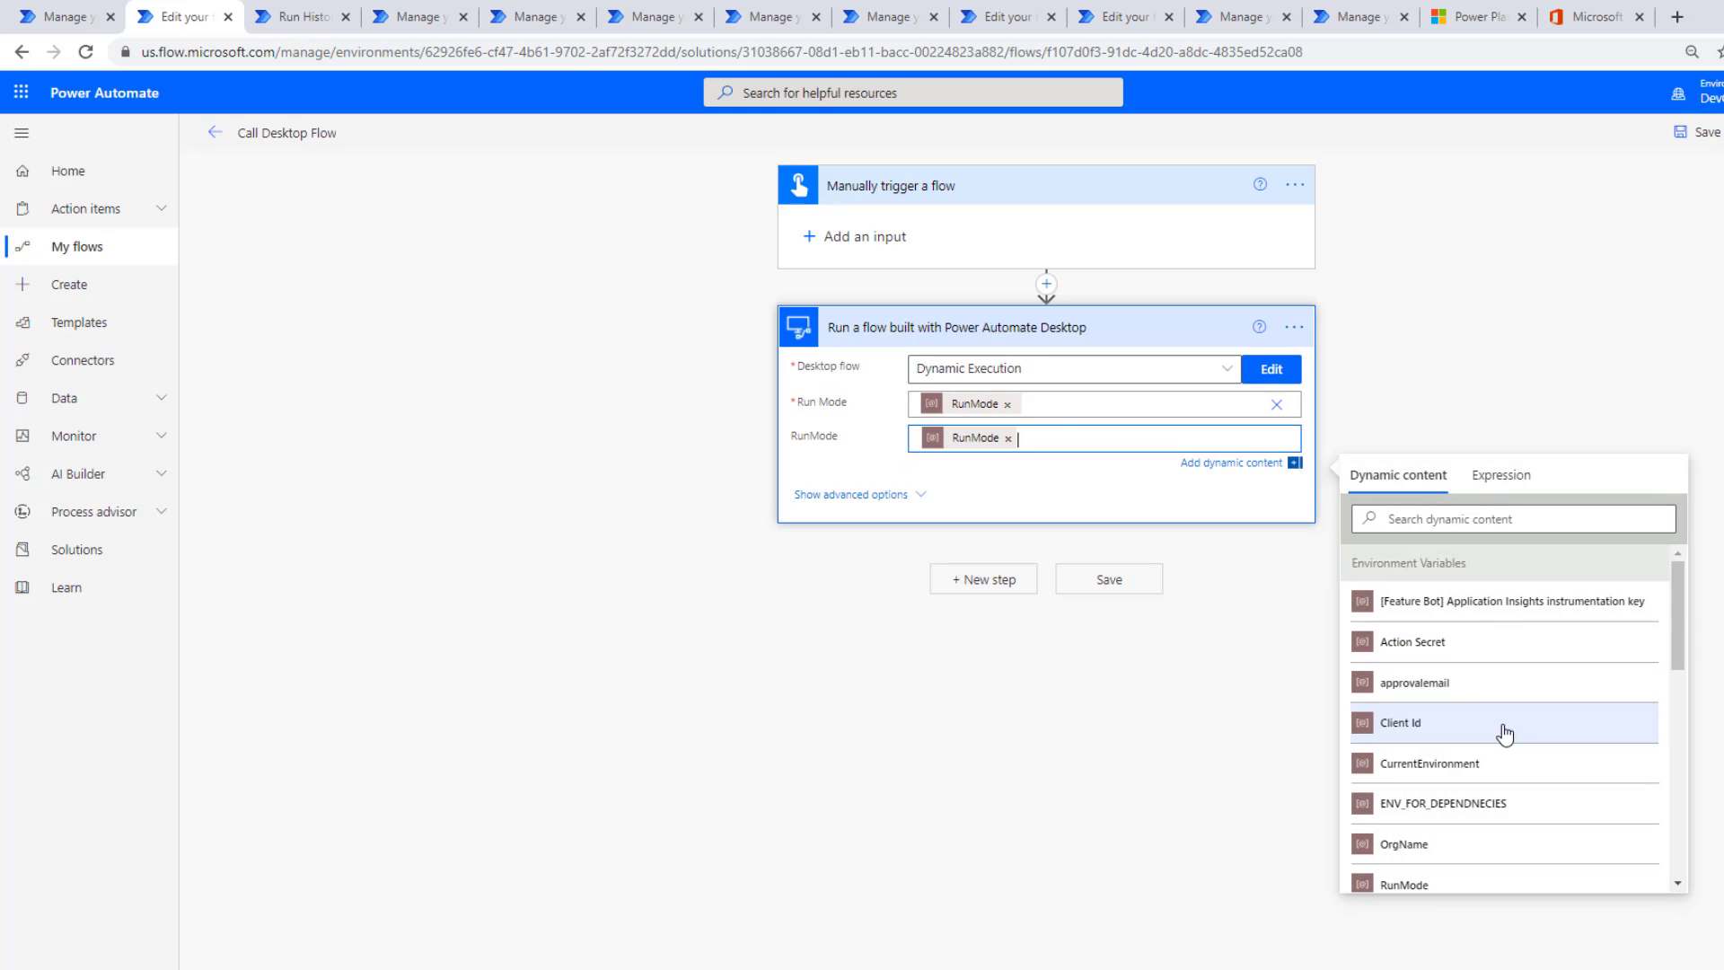
pyautogui.scroll(-4, 1486, 727)
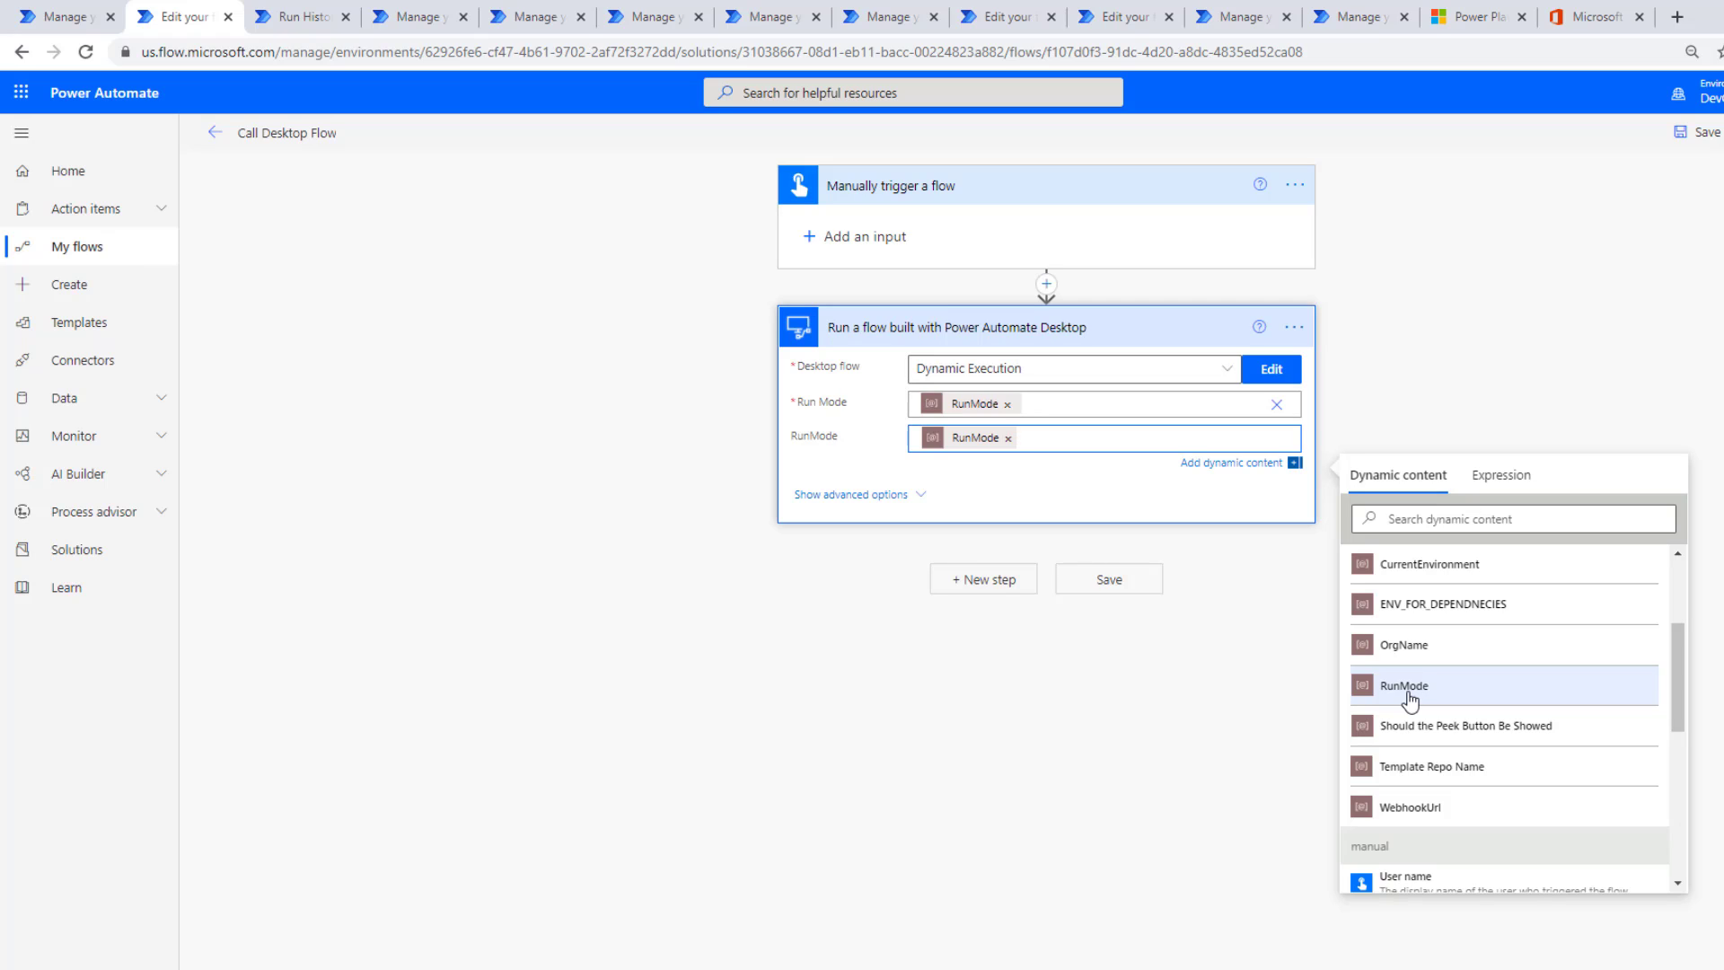
pyautogui.click(1224, 716)
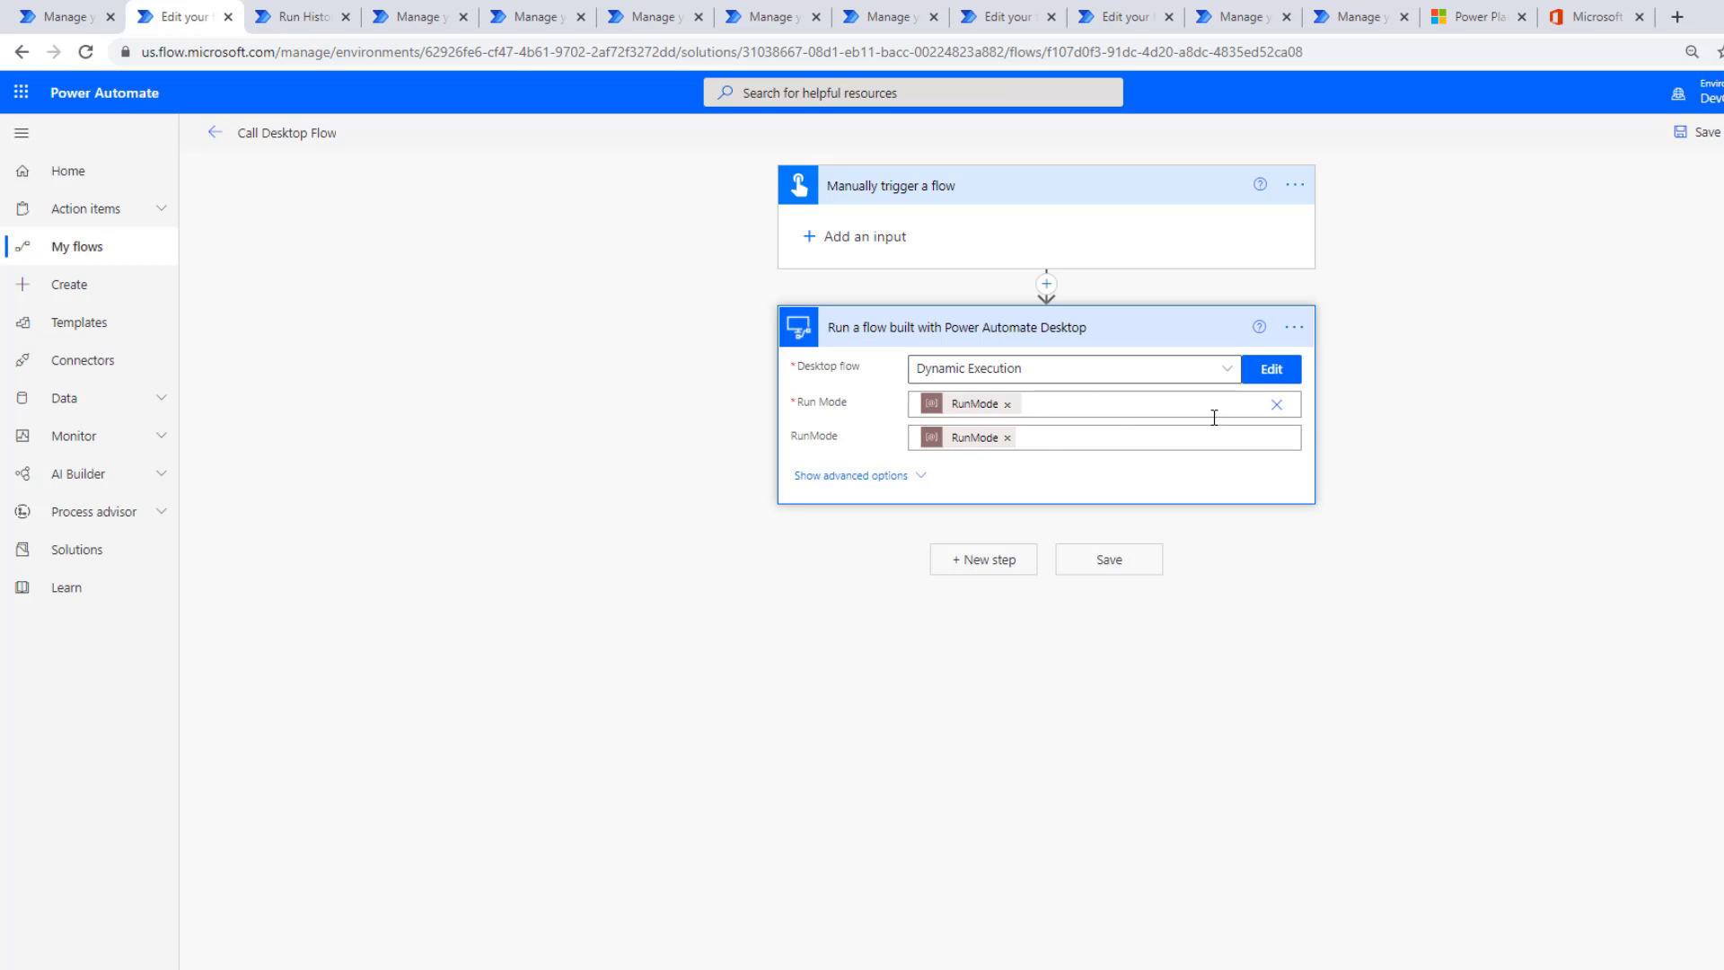
# Clear the desktop flow step's Run Mode and choose 'Attended - Runs when you're signed in'.
pyautogui.click(1008, 404)
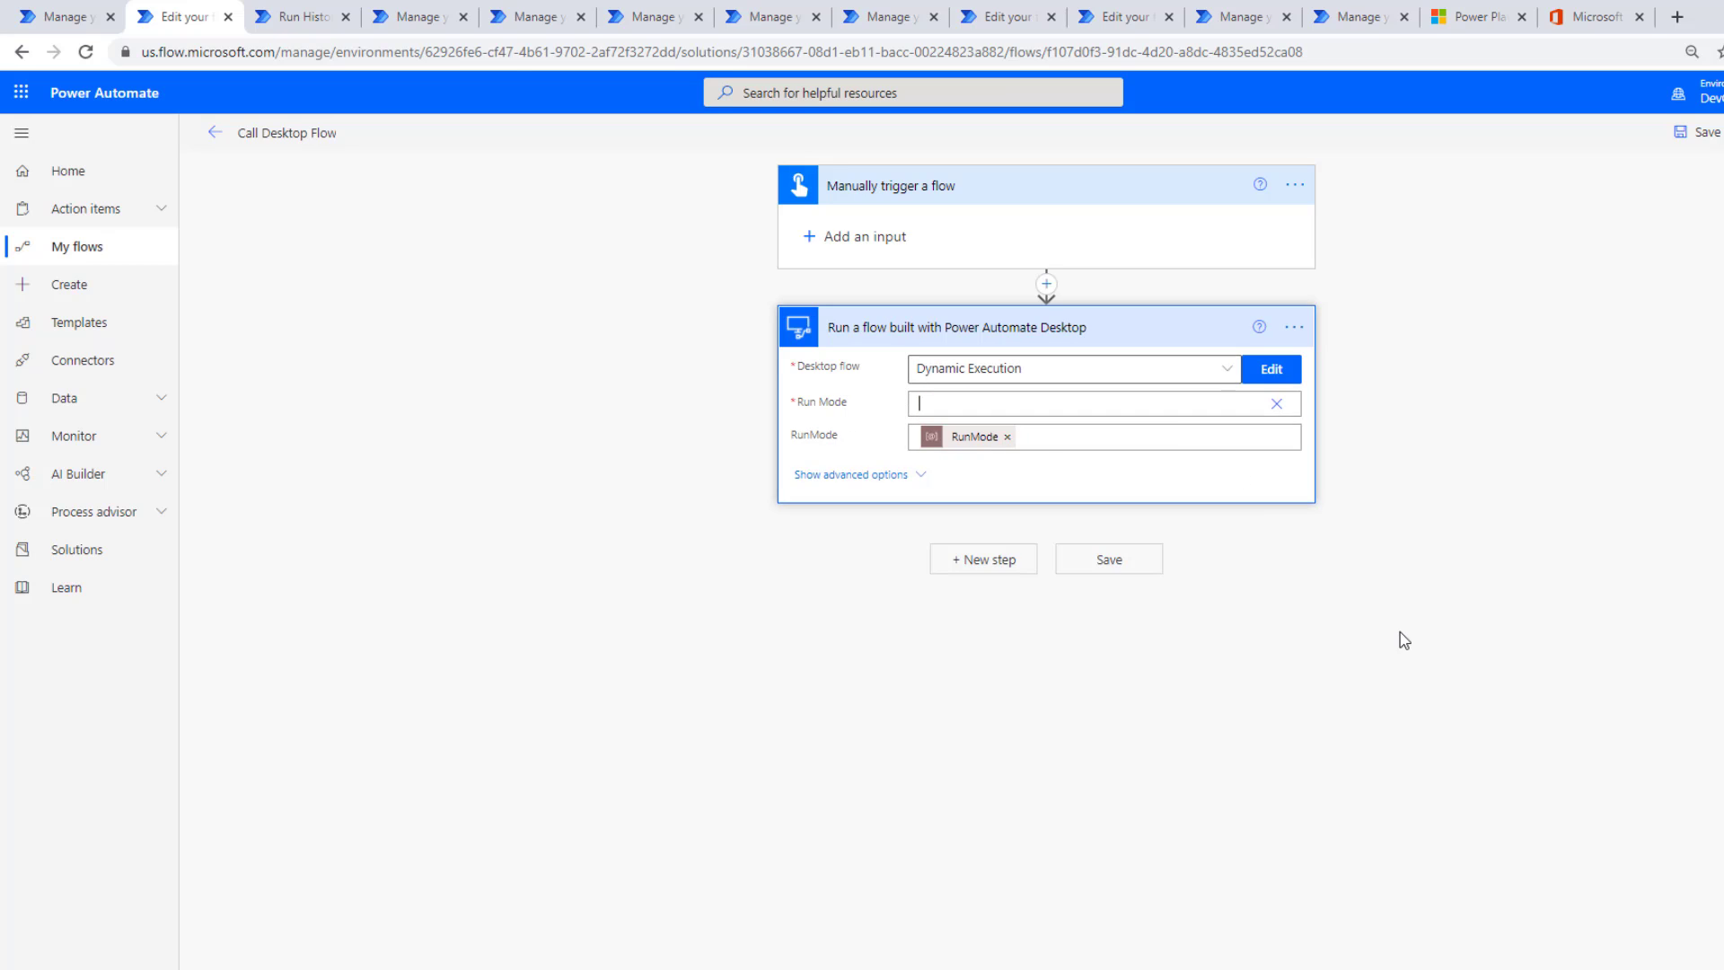
pyautogui.click(1402, 639)
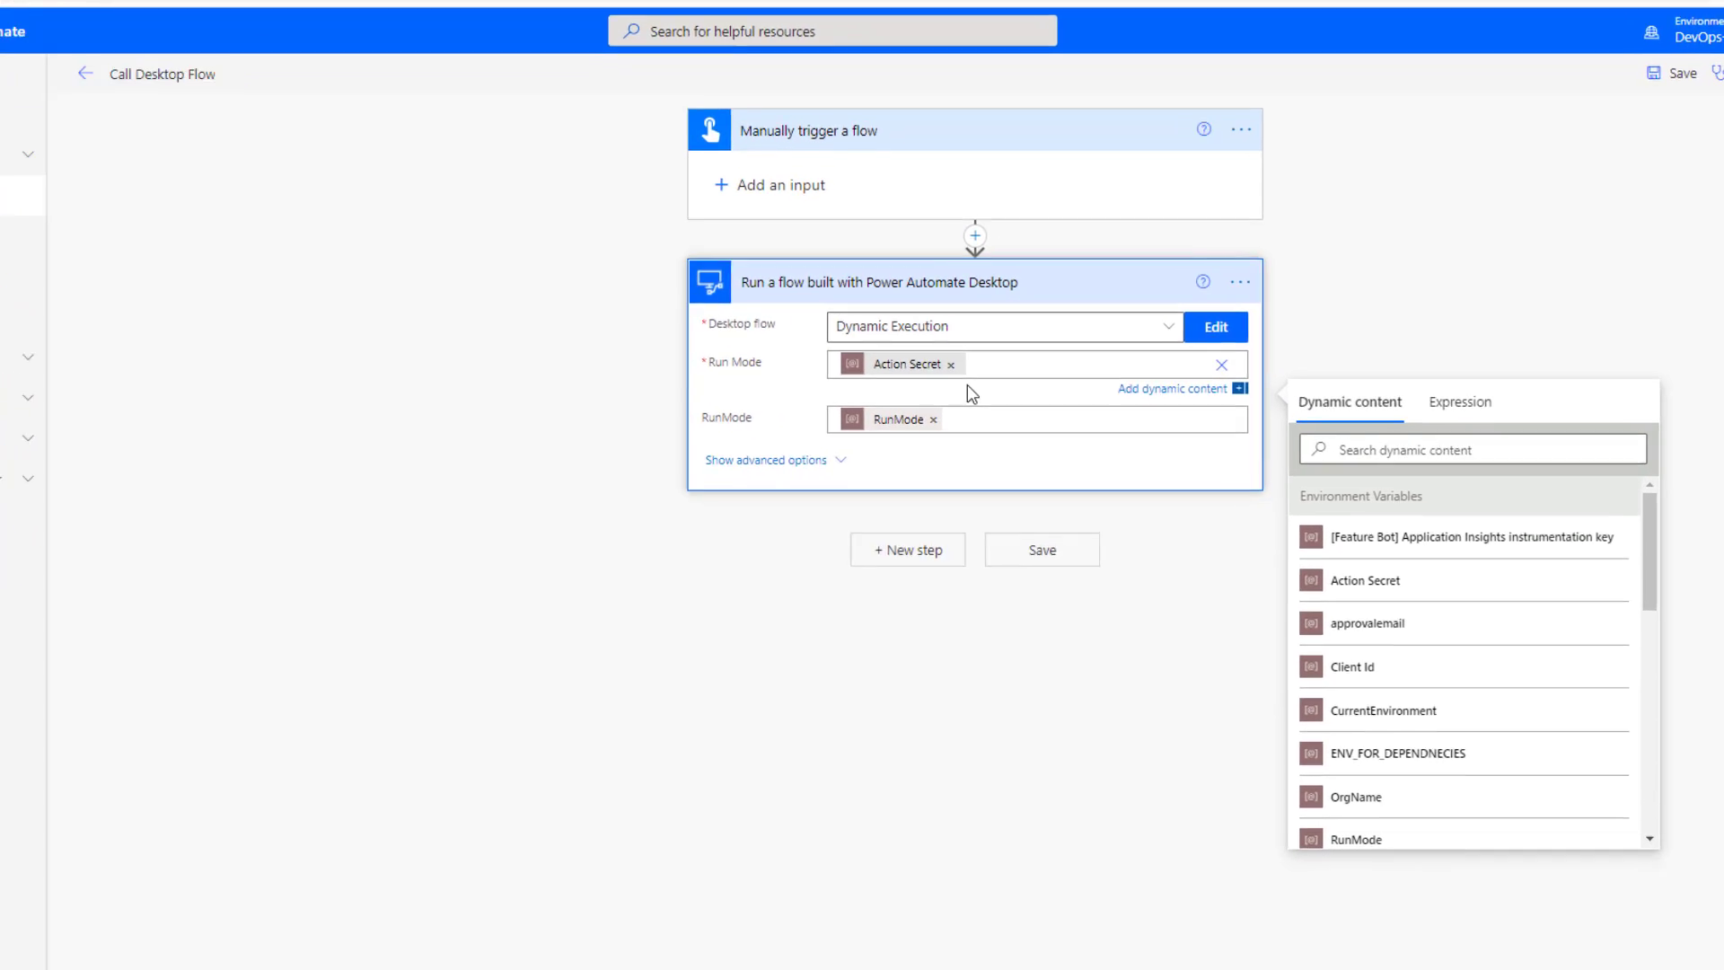
pyautogui.click(1106, 281)
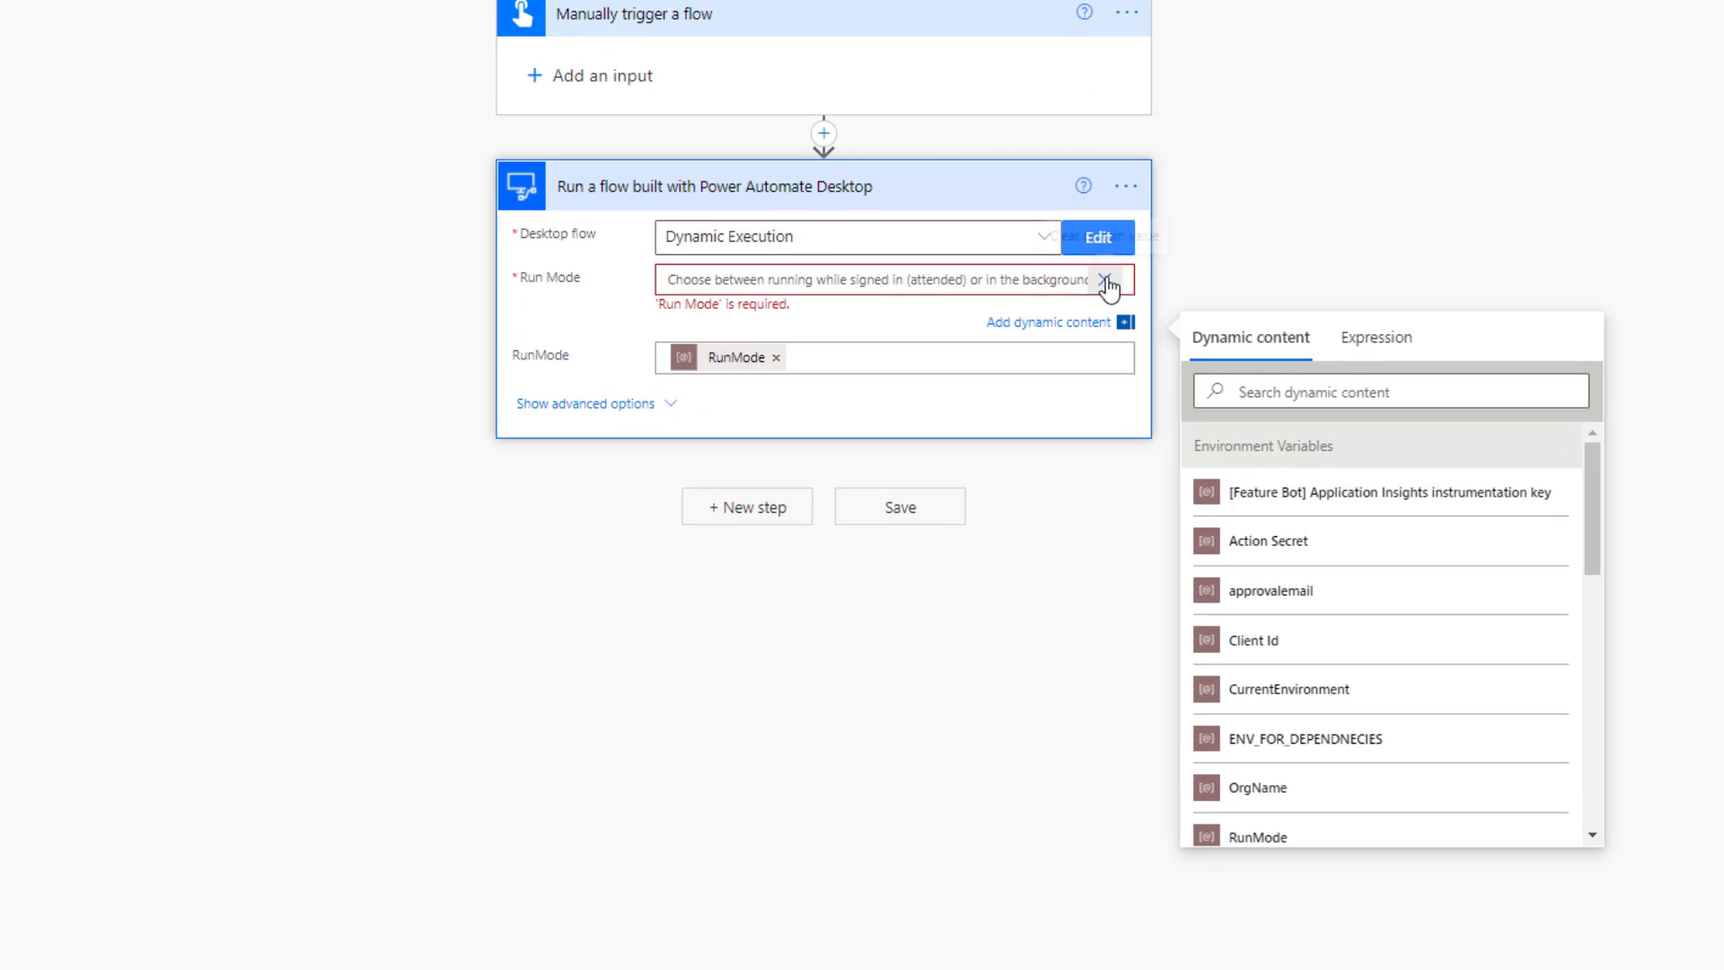
pyautogui.click(1109, 283)
pyautogui.click(1140, 370)
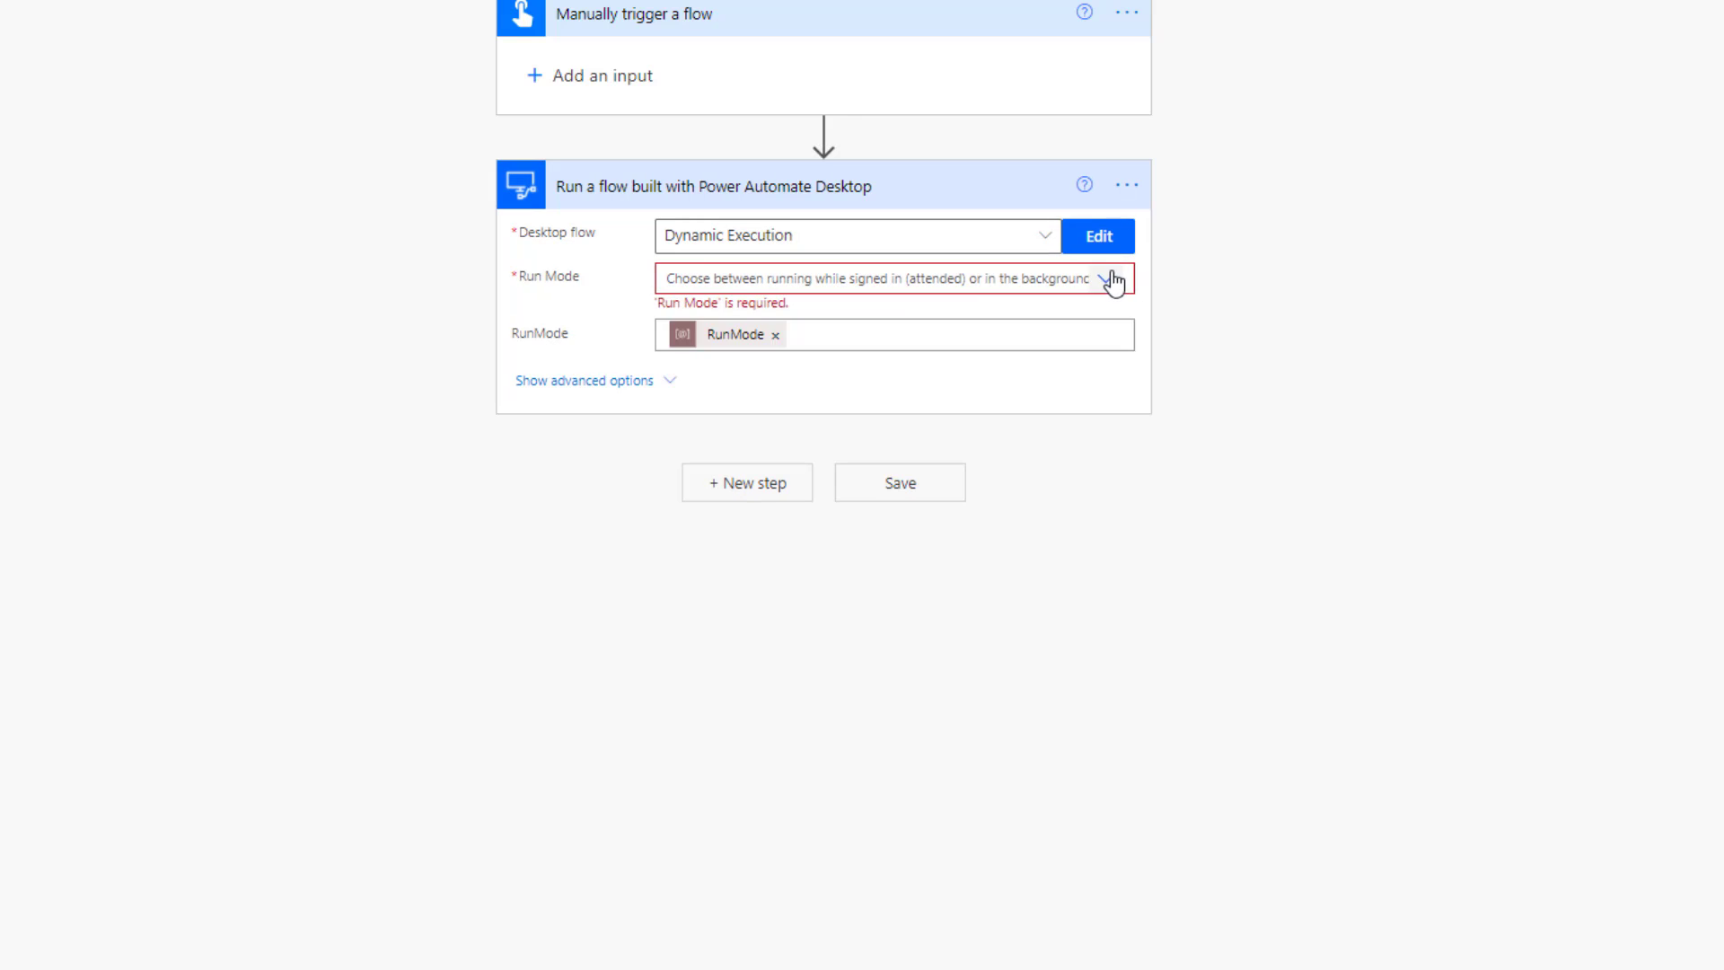
pyautogui.click(1102, 282)
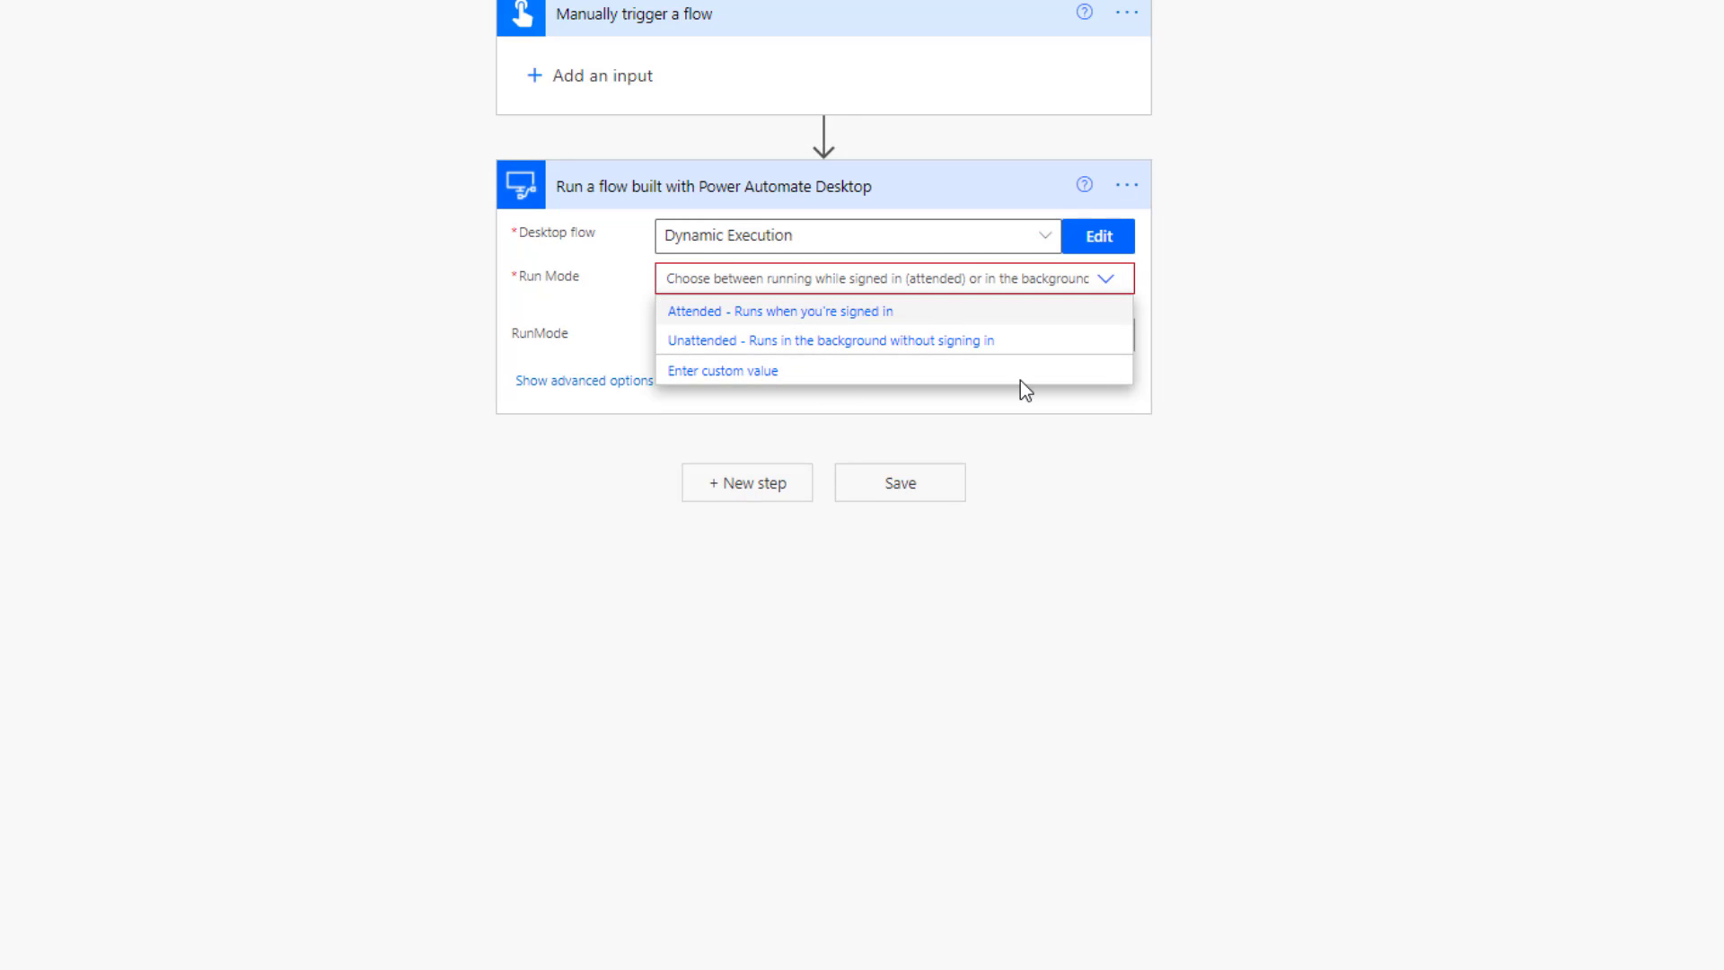
pyautogui.click(811, 314)
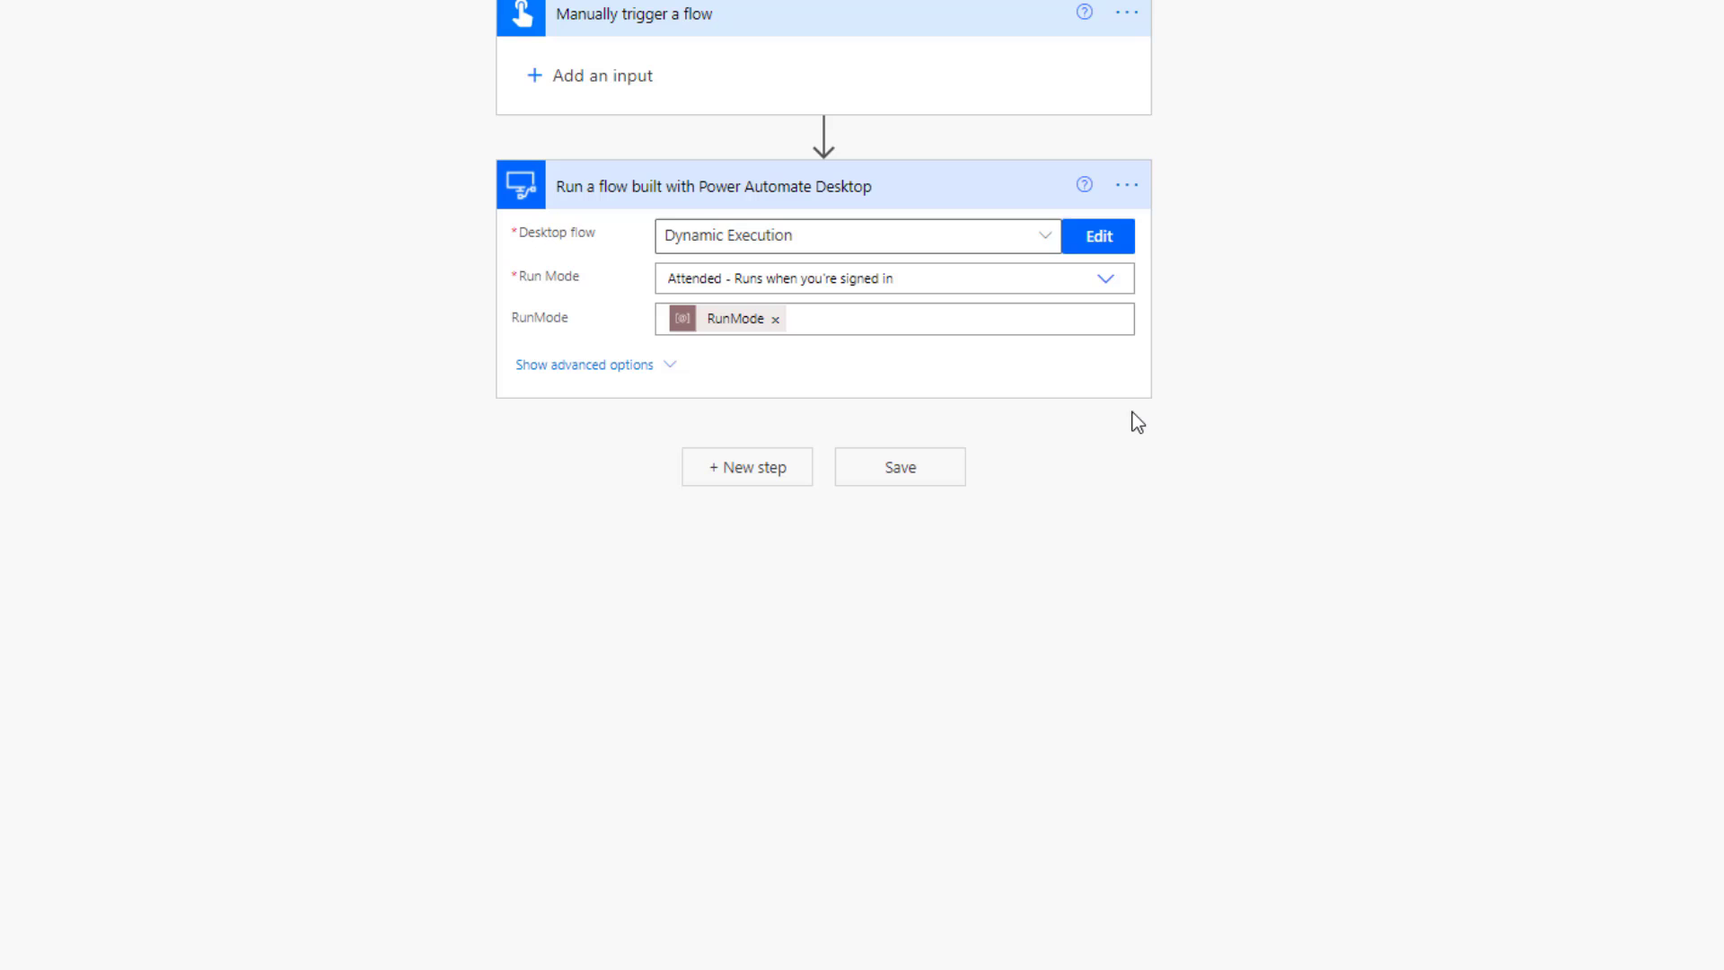
pyautogui.click(1133, 191)
pyautogui.click(1232, 430)
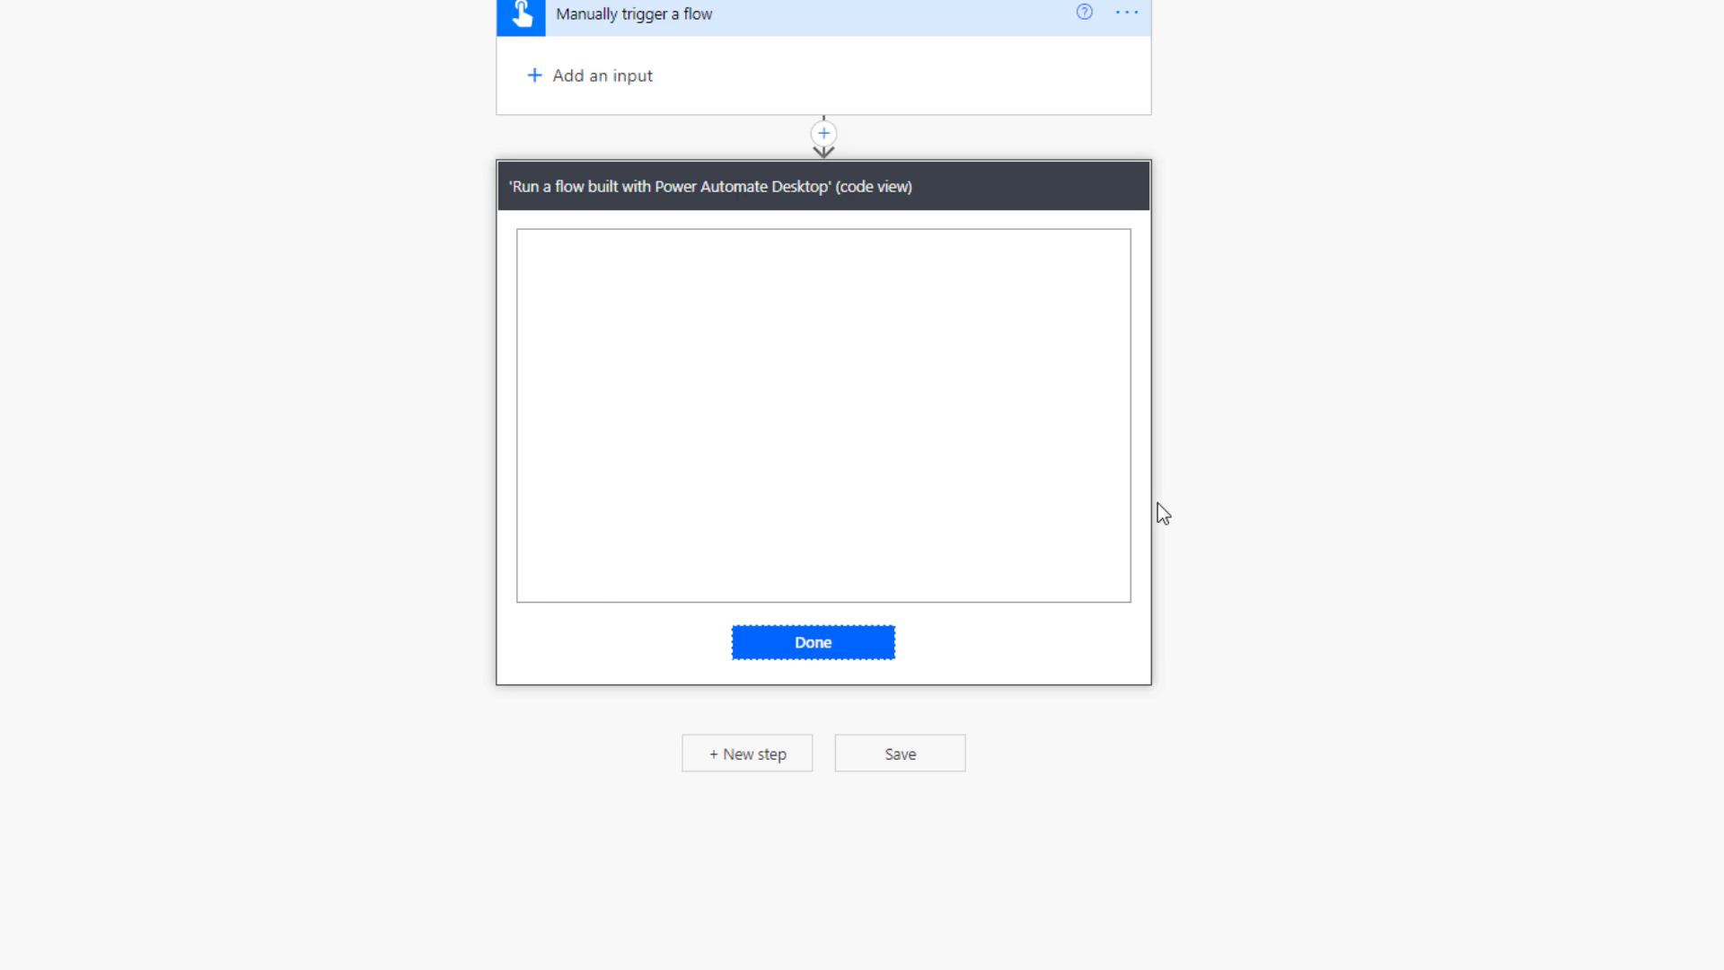
pyautogui.doubleClick(779, 435)
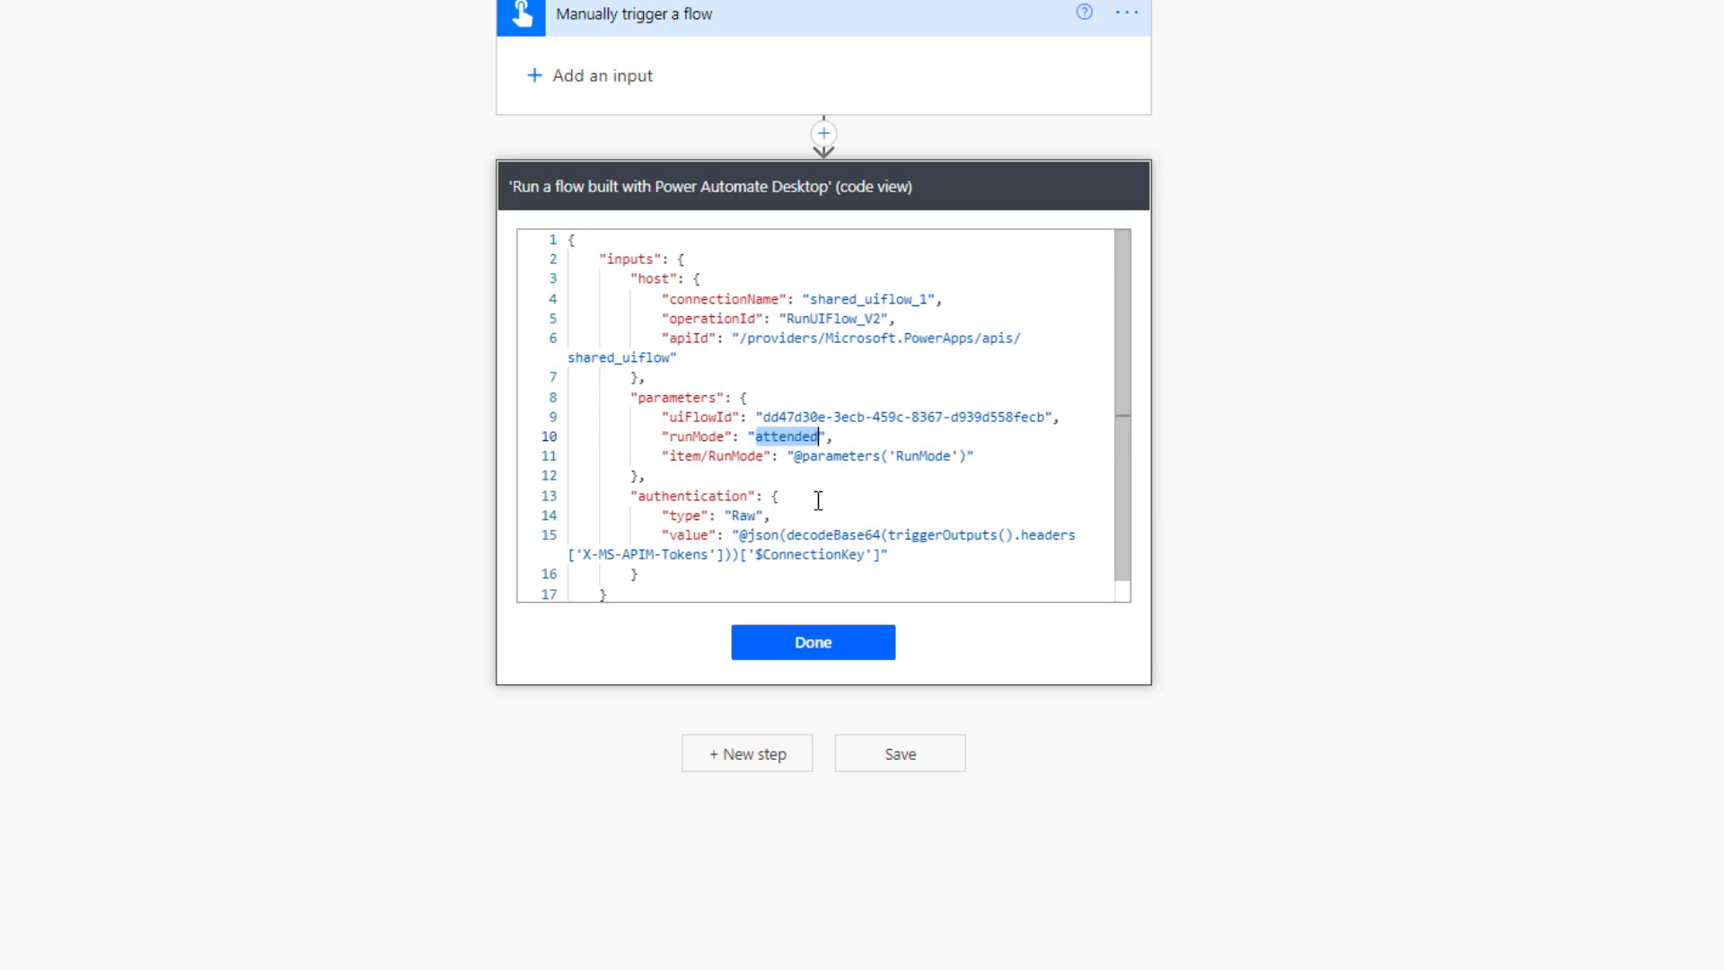
pyautogui.click(835, 643)
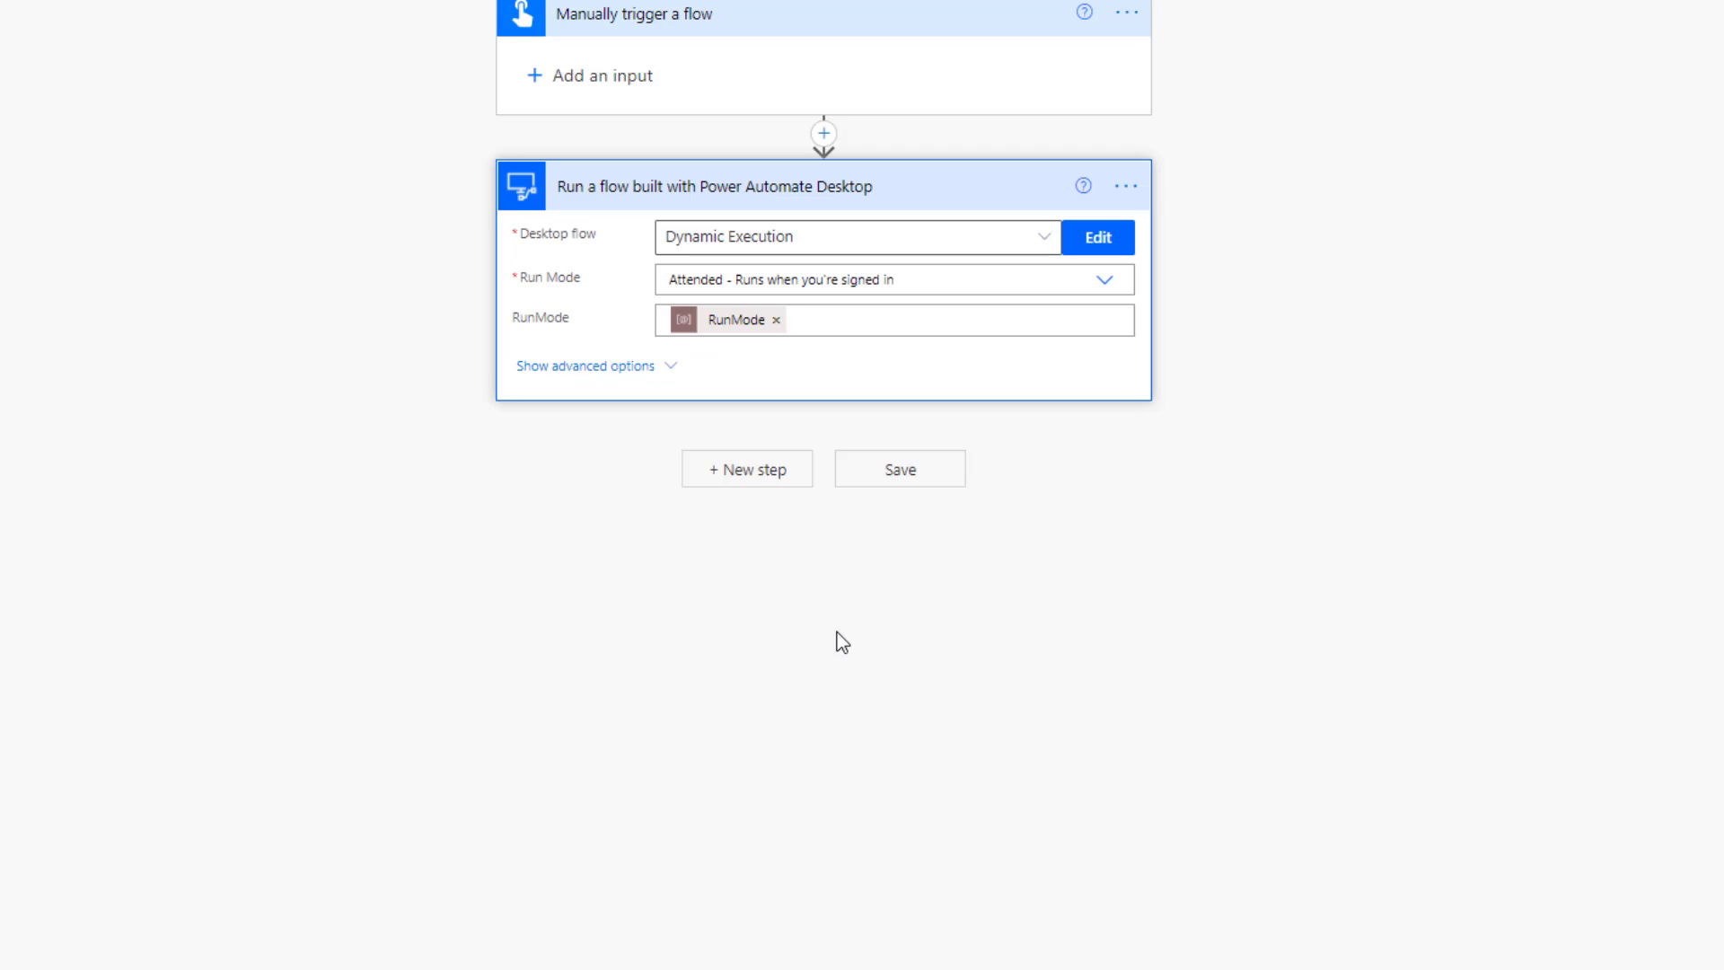
# Make Run Mode a custom value holding the RunMode variable, then save with Ctrl+S.
pyautogui.click(1091, 285)
pyautogui.click(732, 373)
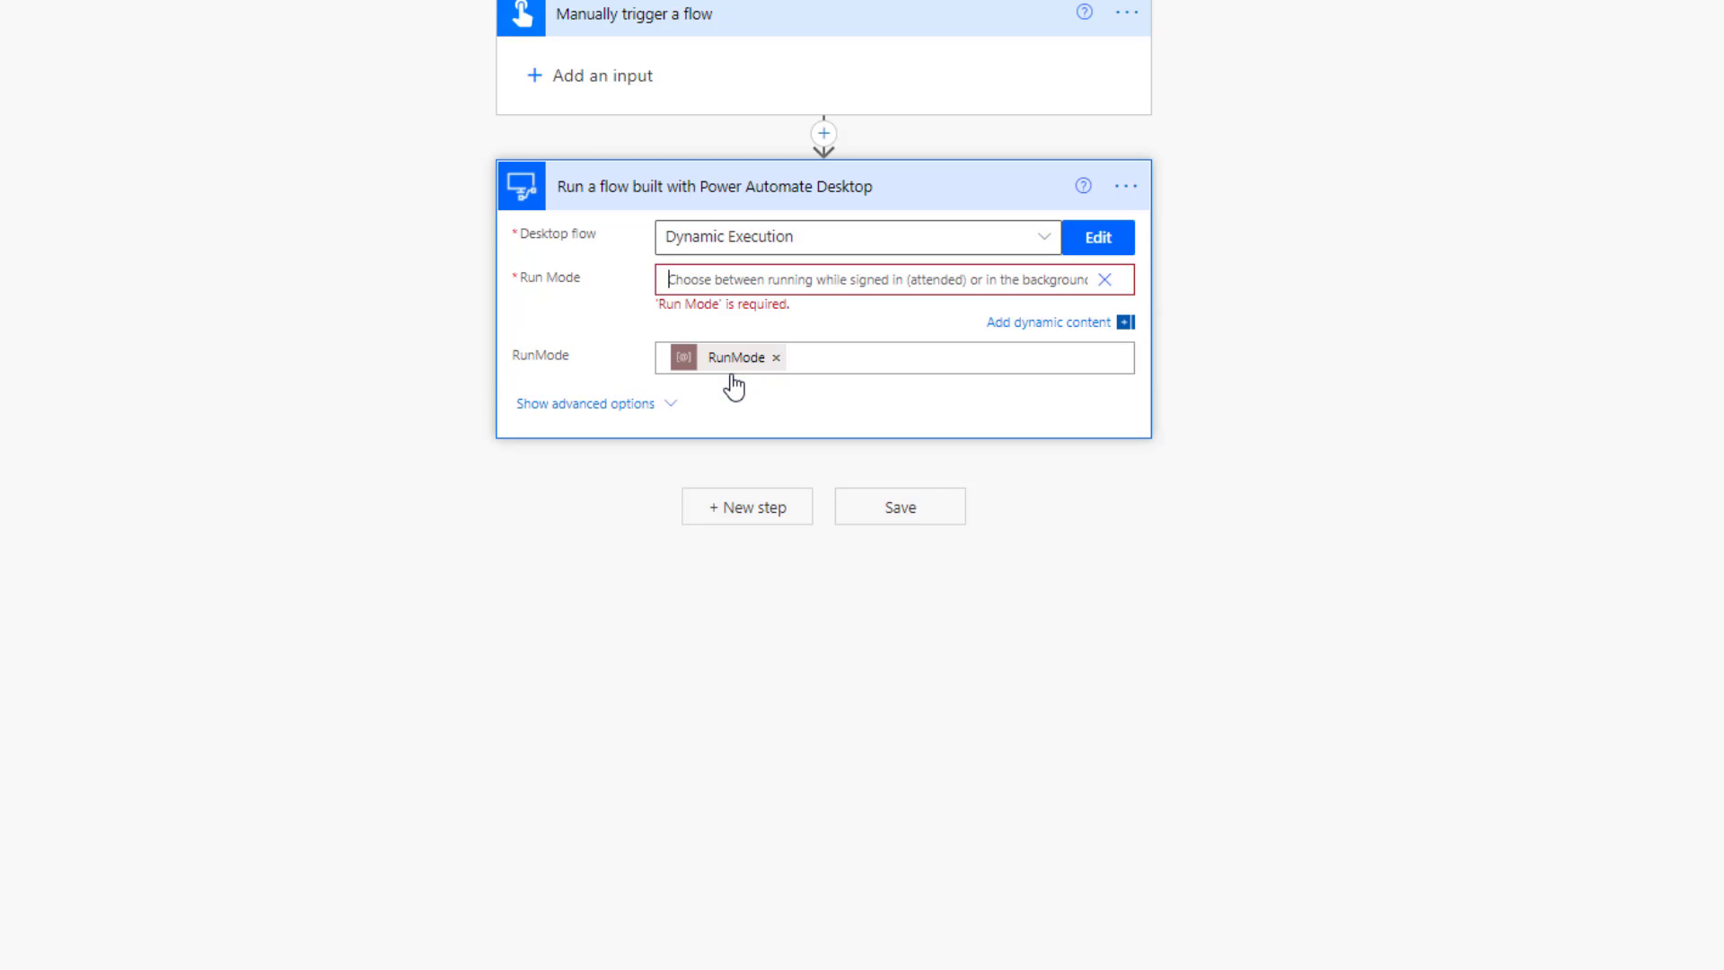
pyautogui.scroll(-2, 1347, 712)
pyautogui.click(1258, 715)
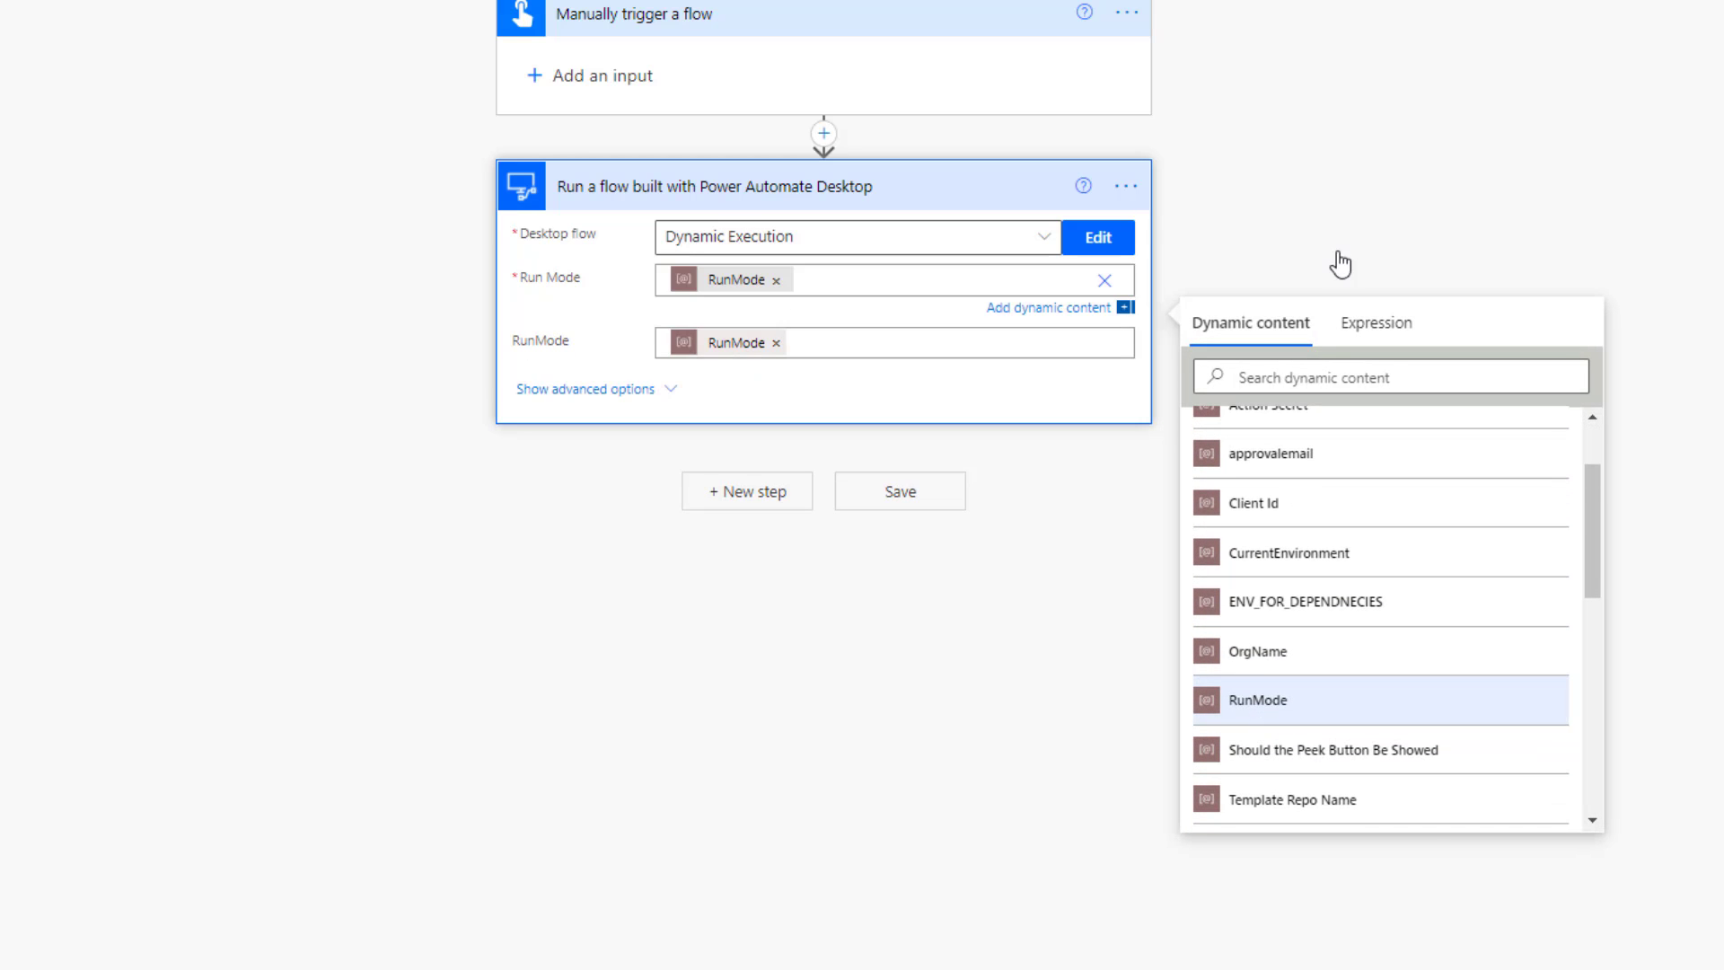
pyautogui.click(1288, 158)
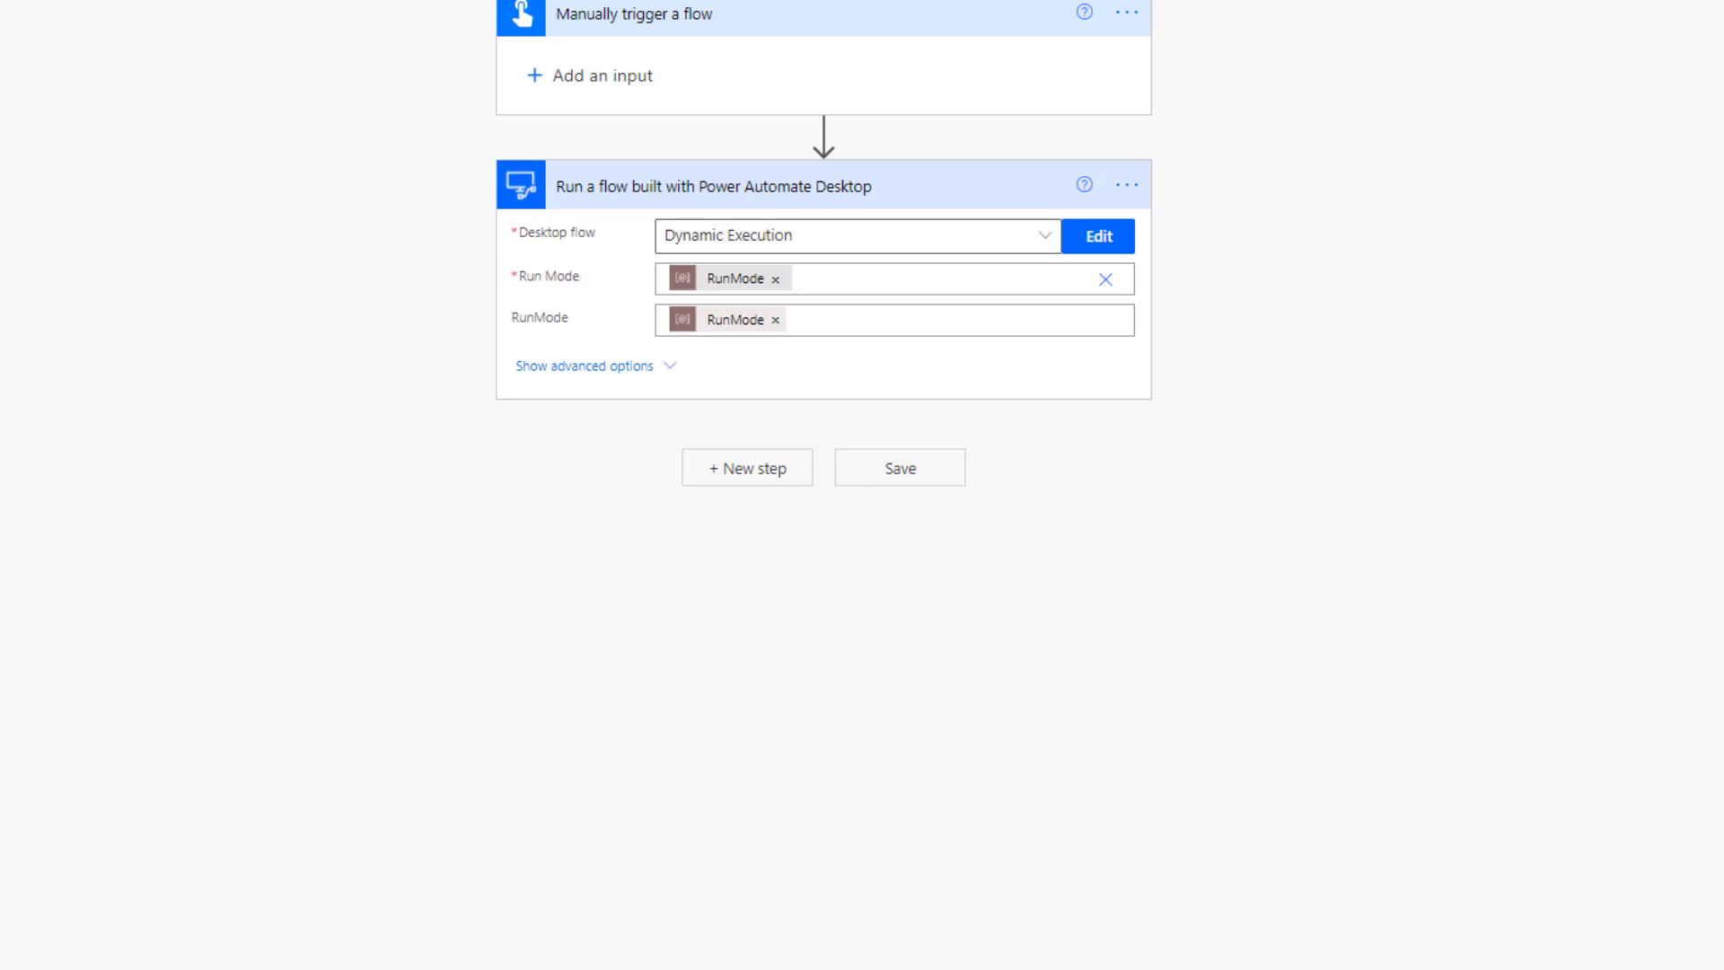
pyautogui.hotkey('ctrl', 's')
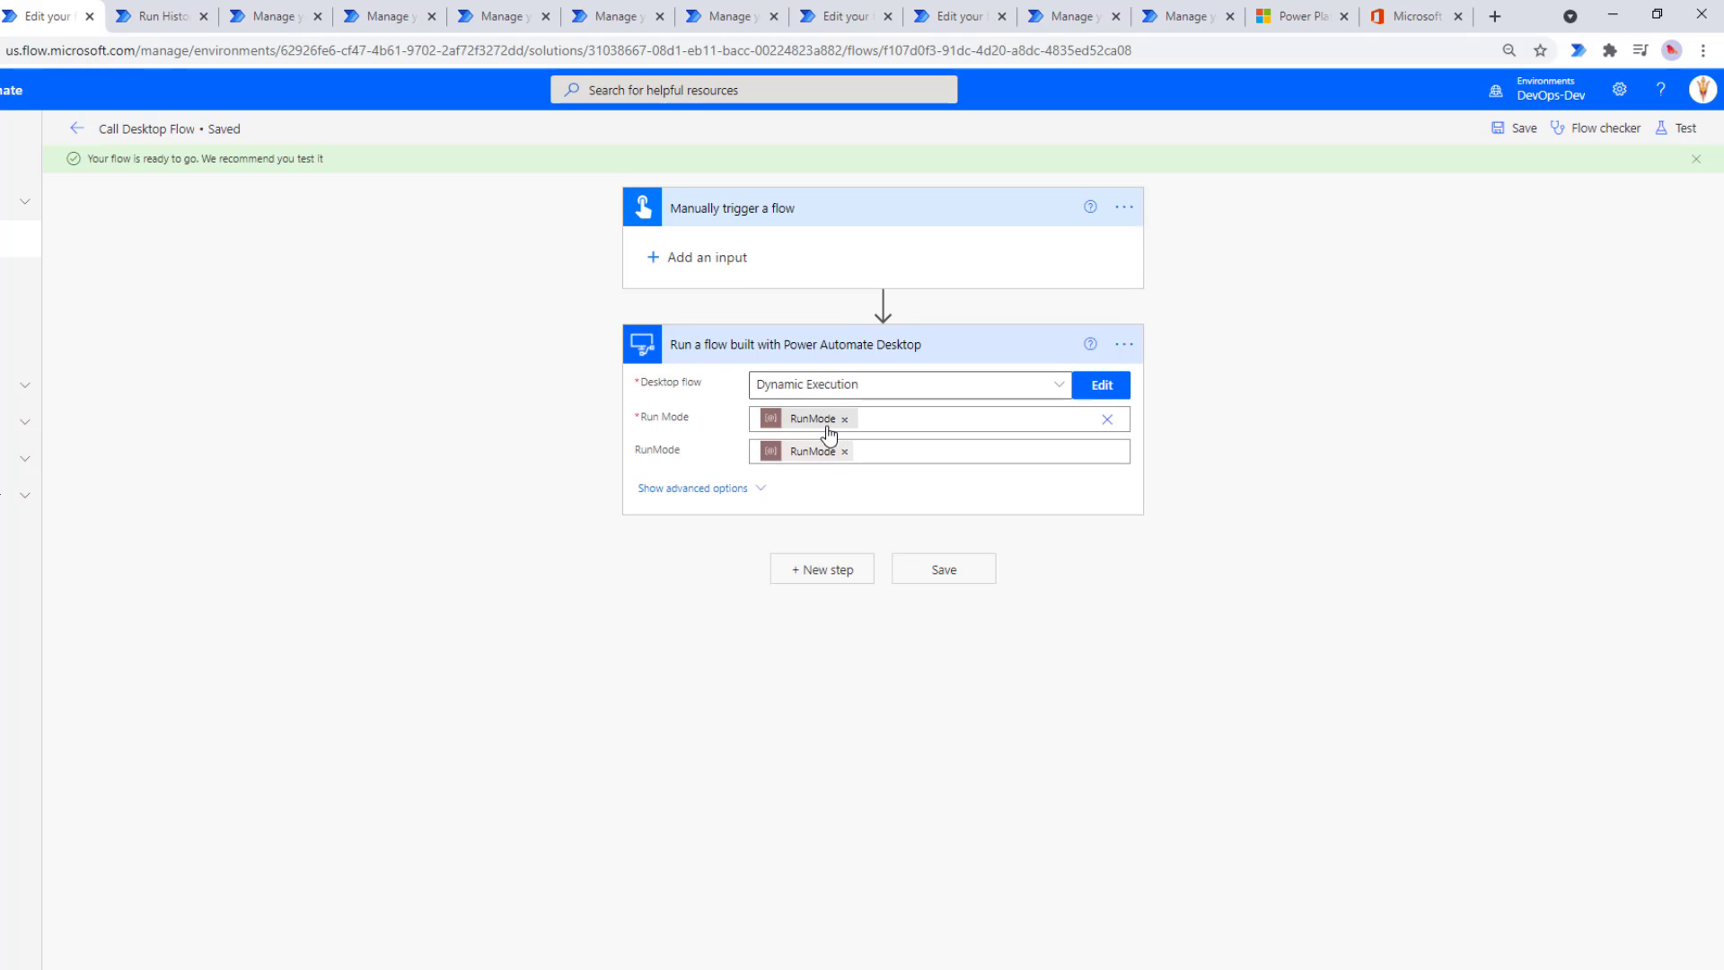
# Run a manual test and confirm the Run Mode and RunMode inputs both read attended.
pyautogui.click(1680, 130)
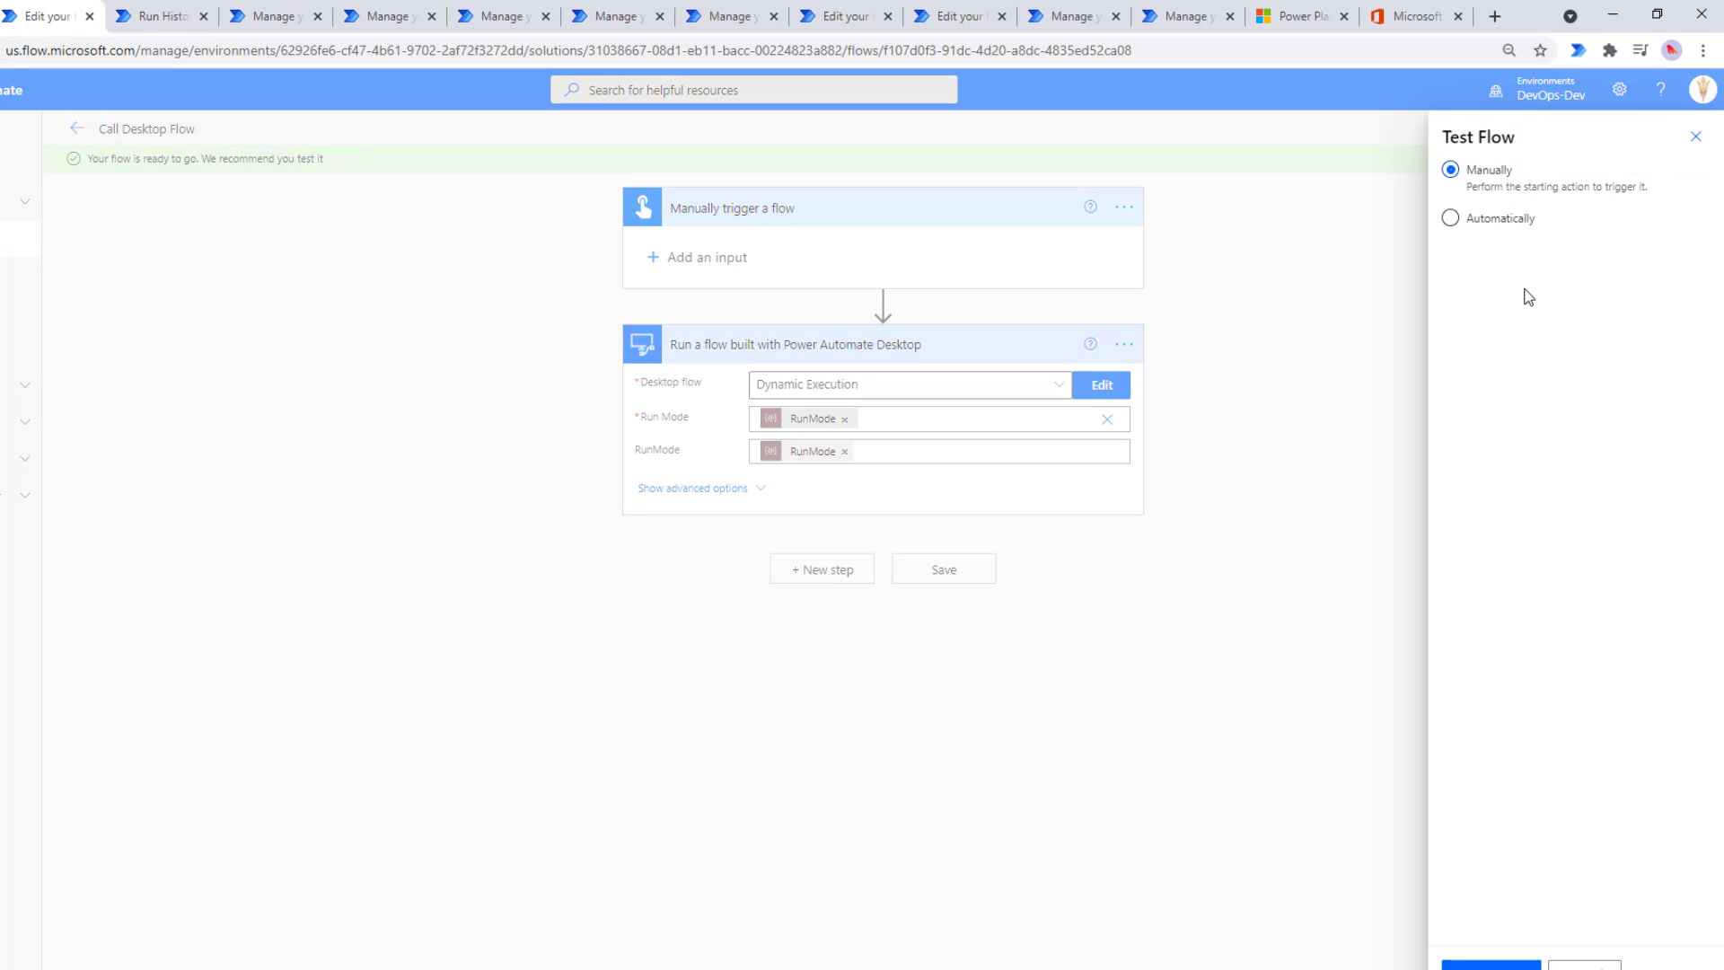
pyautogui.click(1490, 965)
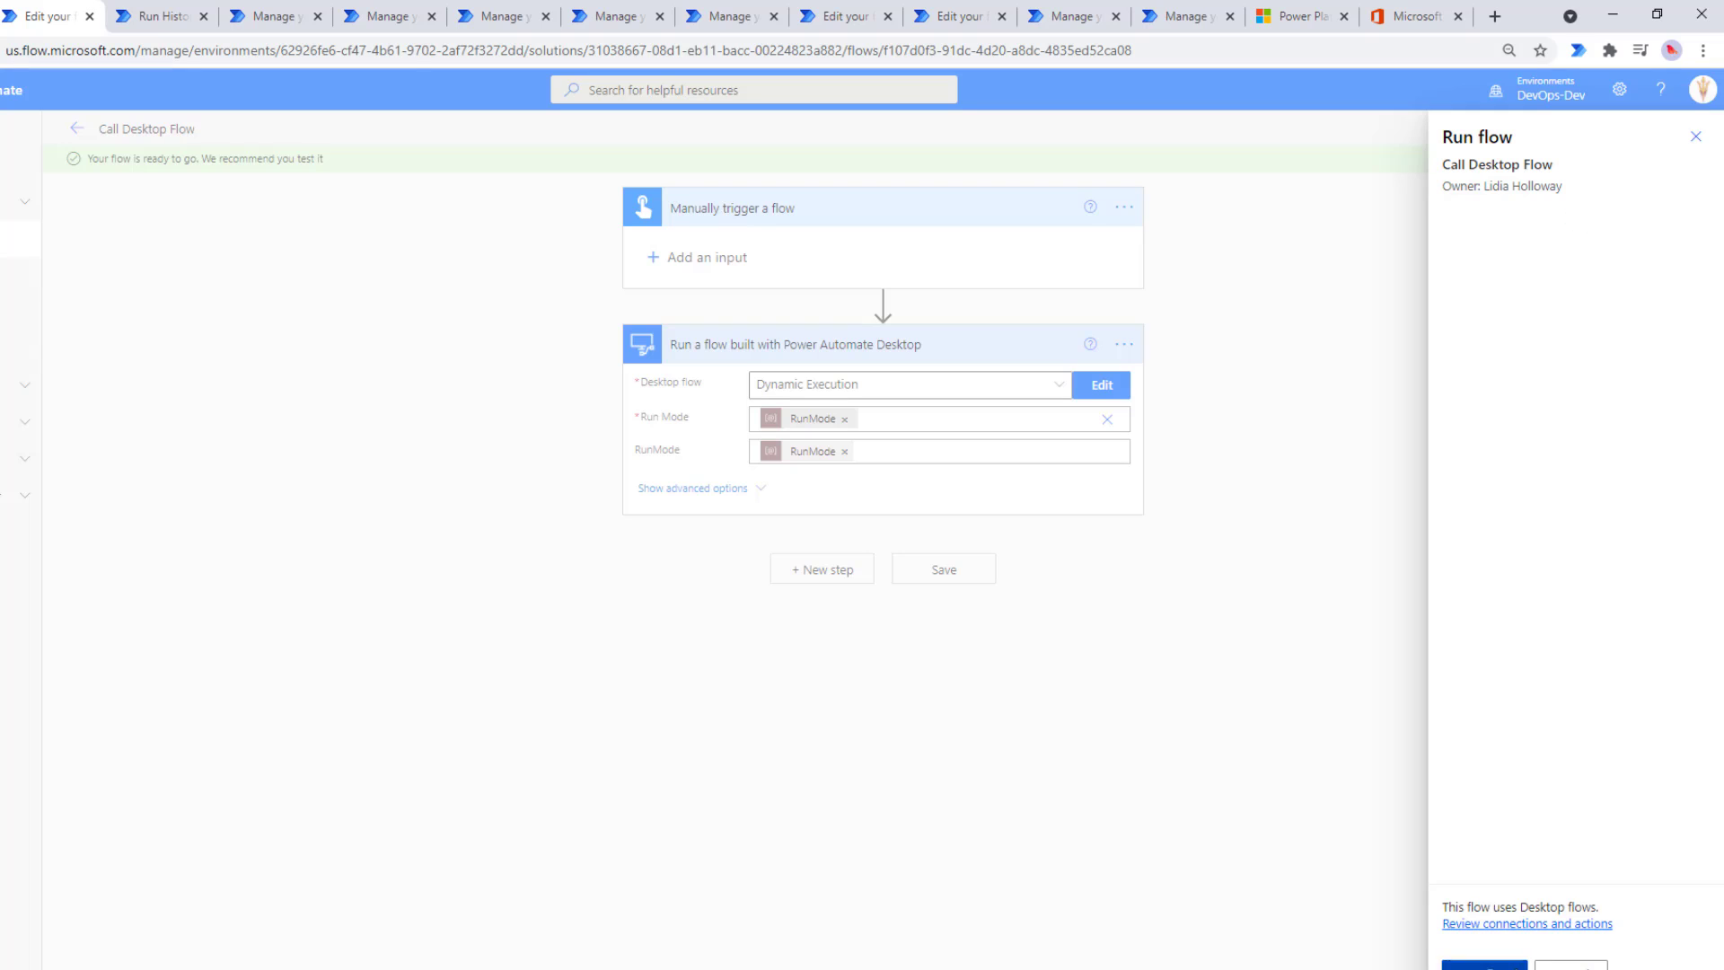
pyautogui.click(1484, 965)
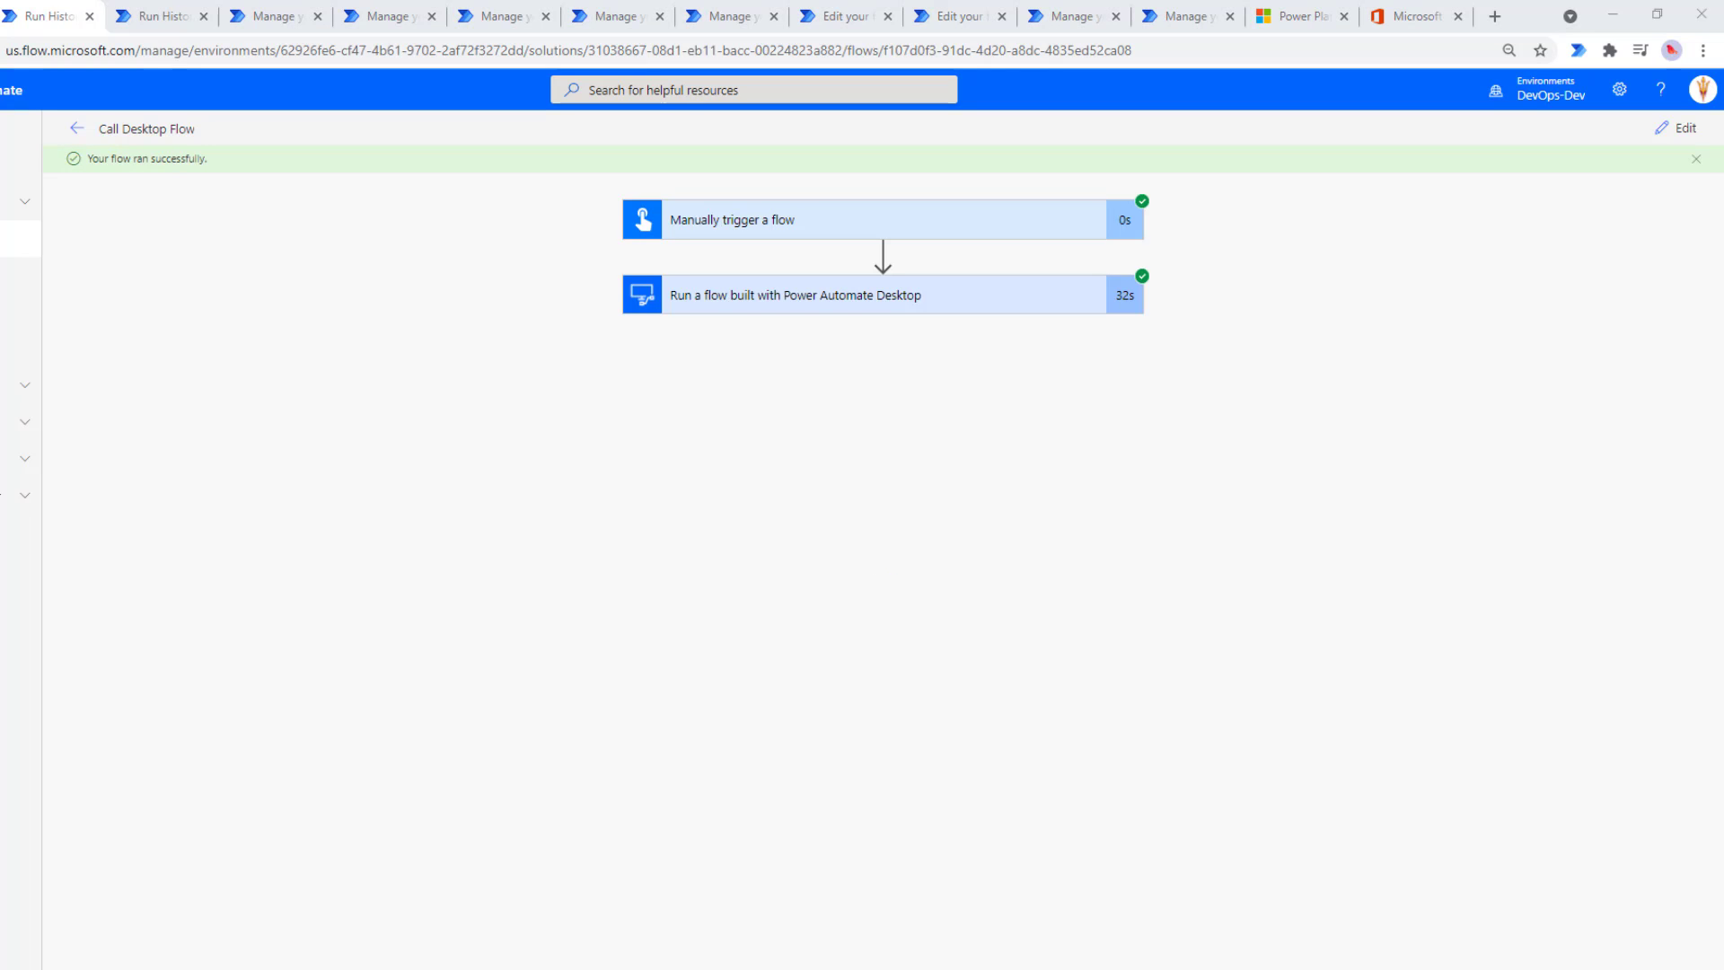
pyautogui.click(909, 297)
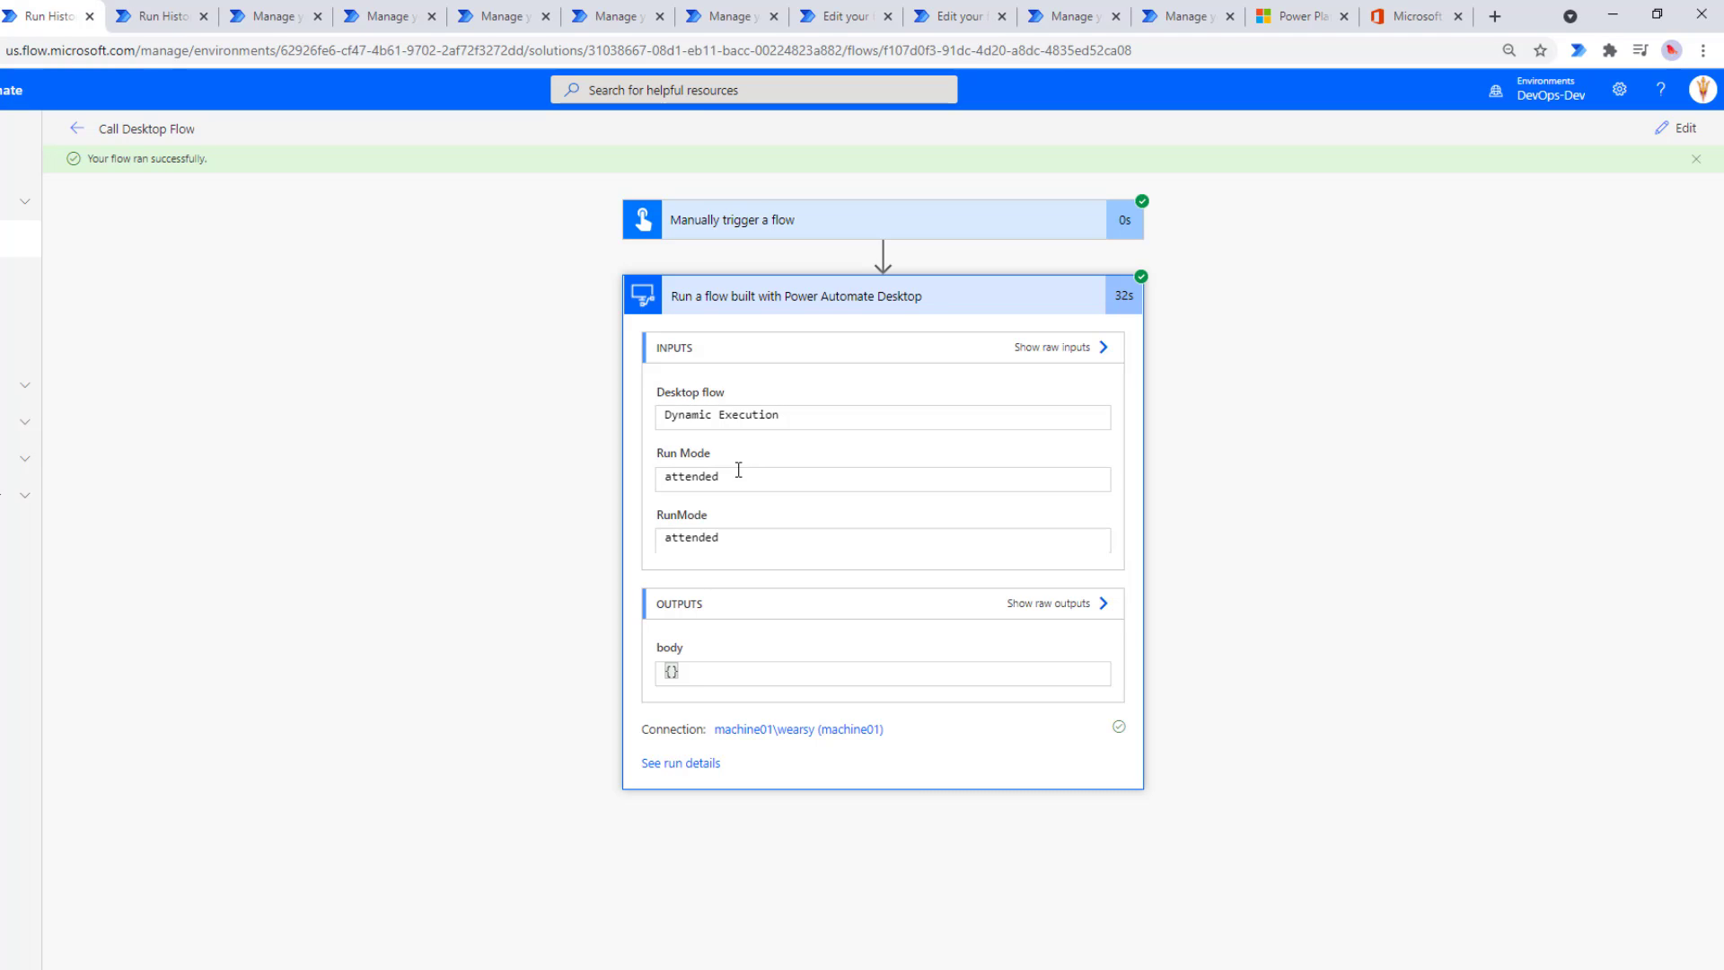
pyautogui.moveTo(735, 469); pyautogui.dragTo(608, 481)
pyautogui.moveTo(729, 536); pyautogui.dragTo(615, 541)
pyautogui.click(724, 478)
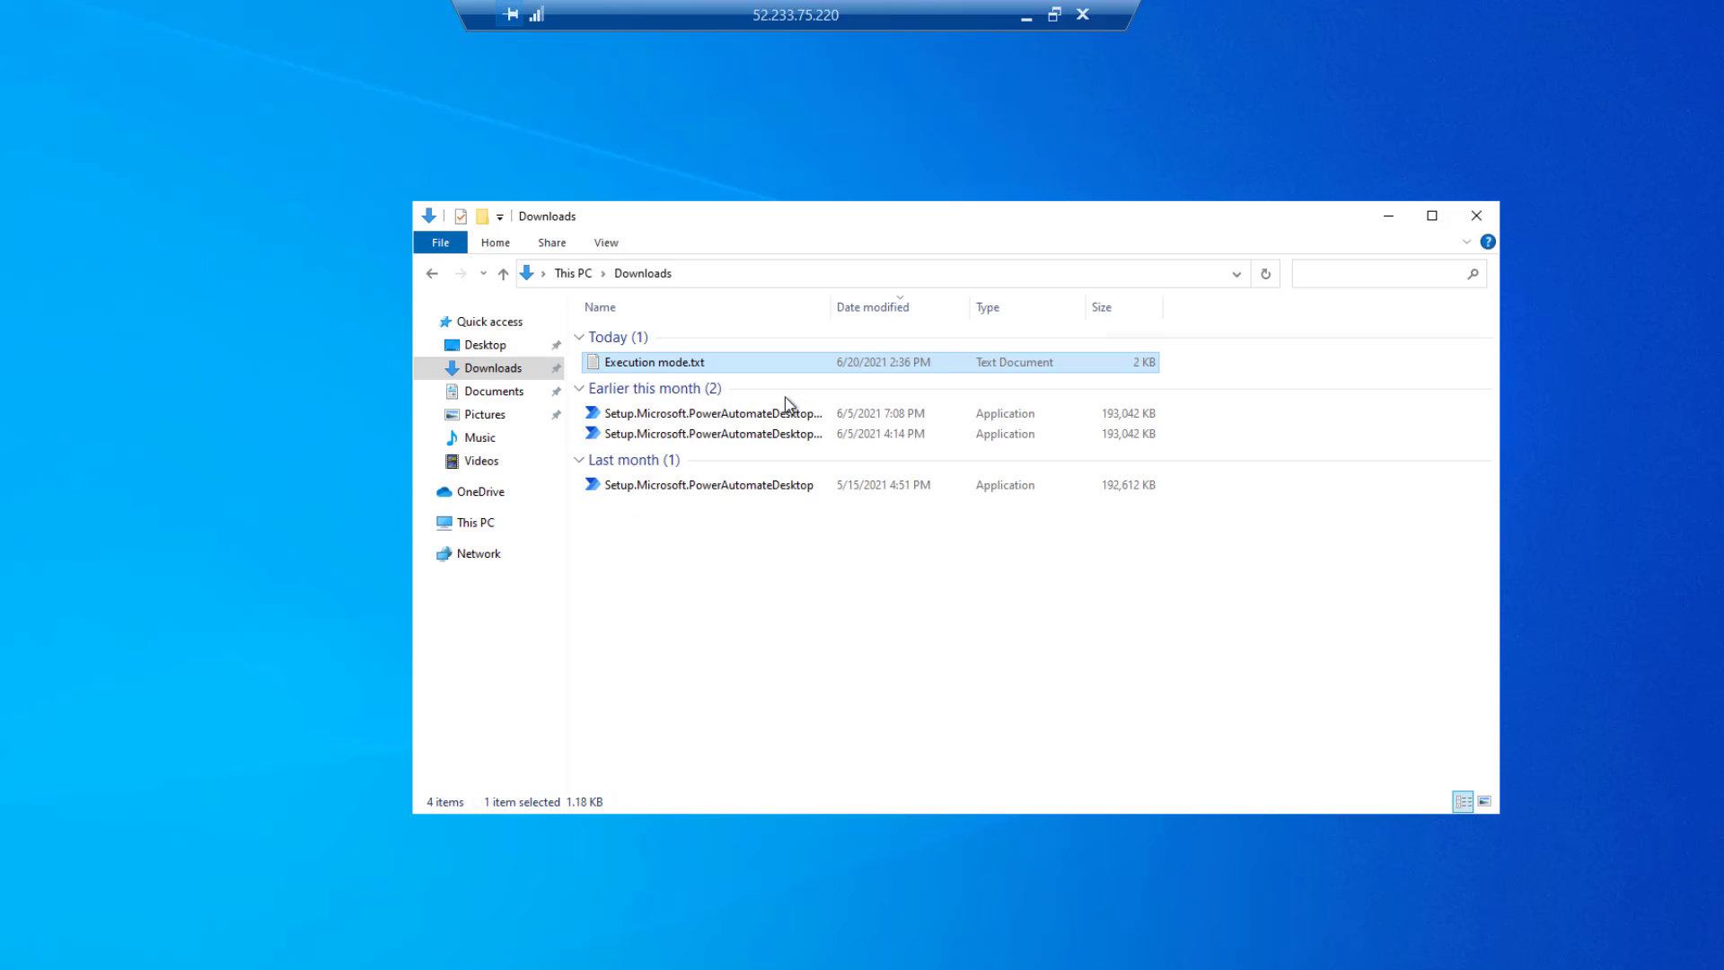
# Open Execution mode.txt and check its newest line reports attended mode.
pyautogui.doubleClick(727, 368)
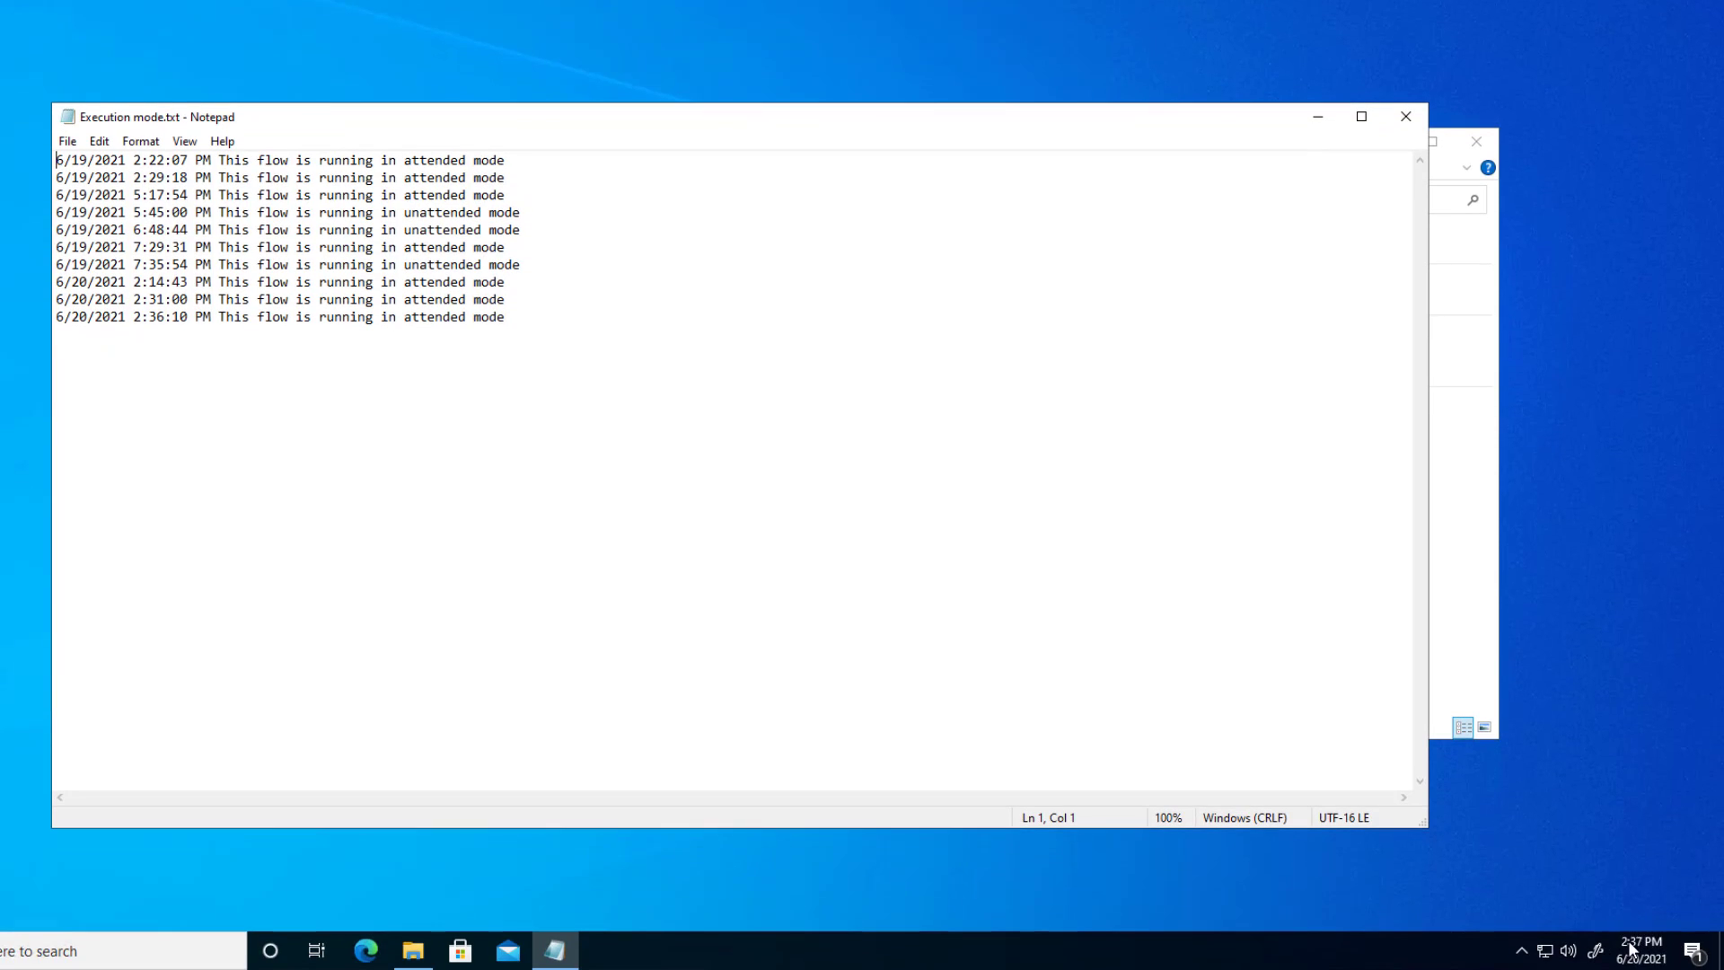
pyautogui.click(210, 316)
pyautogui.keyDown('shift'); pyautogui.click(531, 335); pyautogui.keyUp('shift')
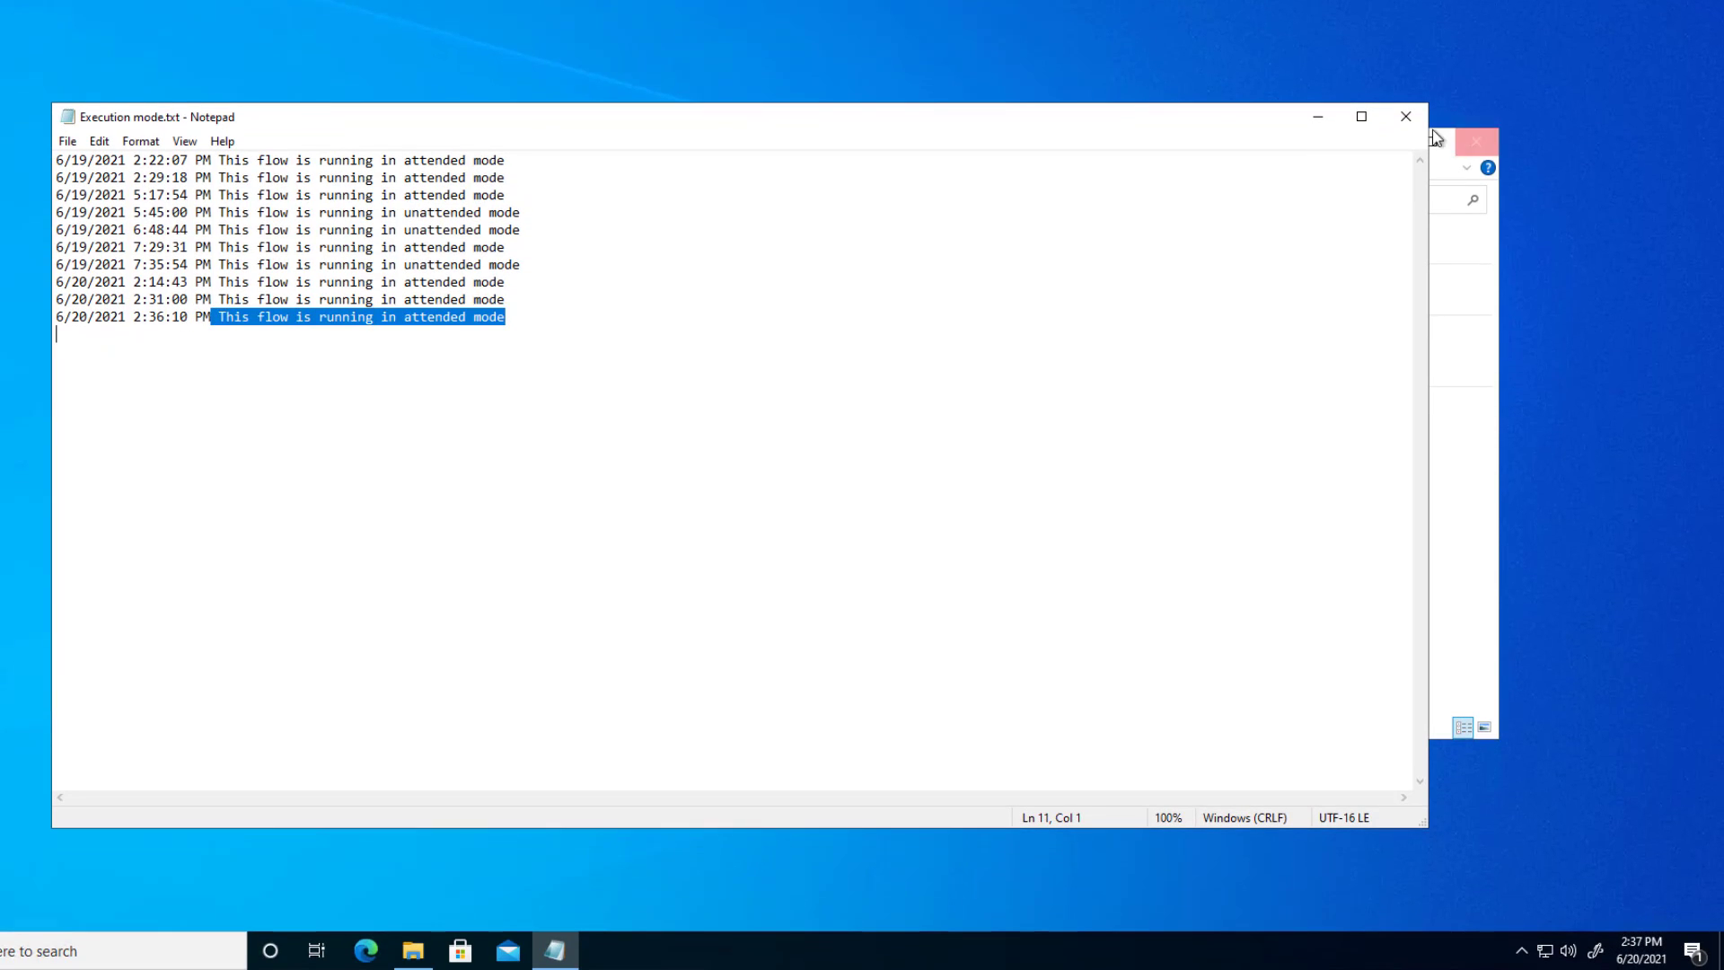
# Close Notepad and the Downloads folder, then reach the account's sign-out options from Start.
pyautogui.click(1407, 115)
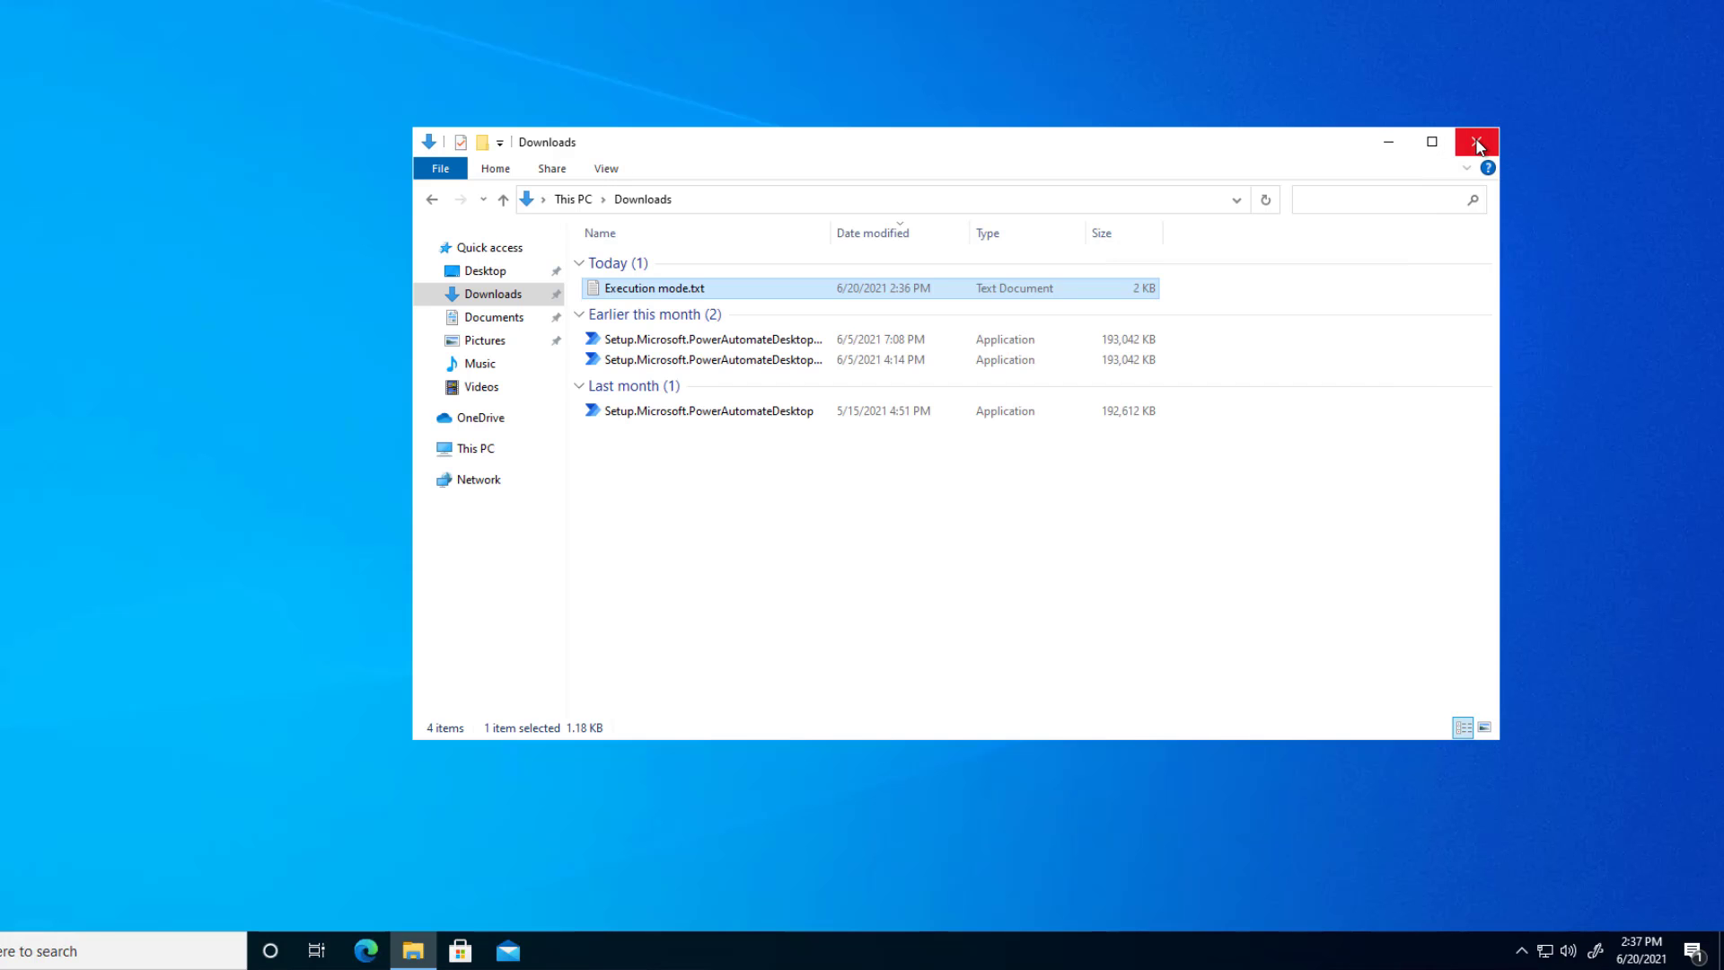
pyautogui.click(1479, 146)
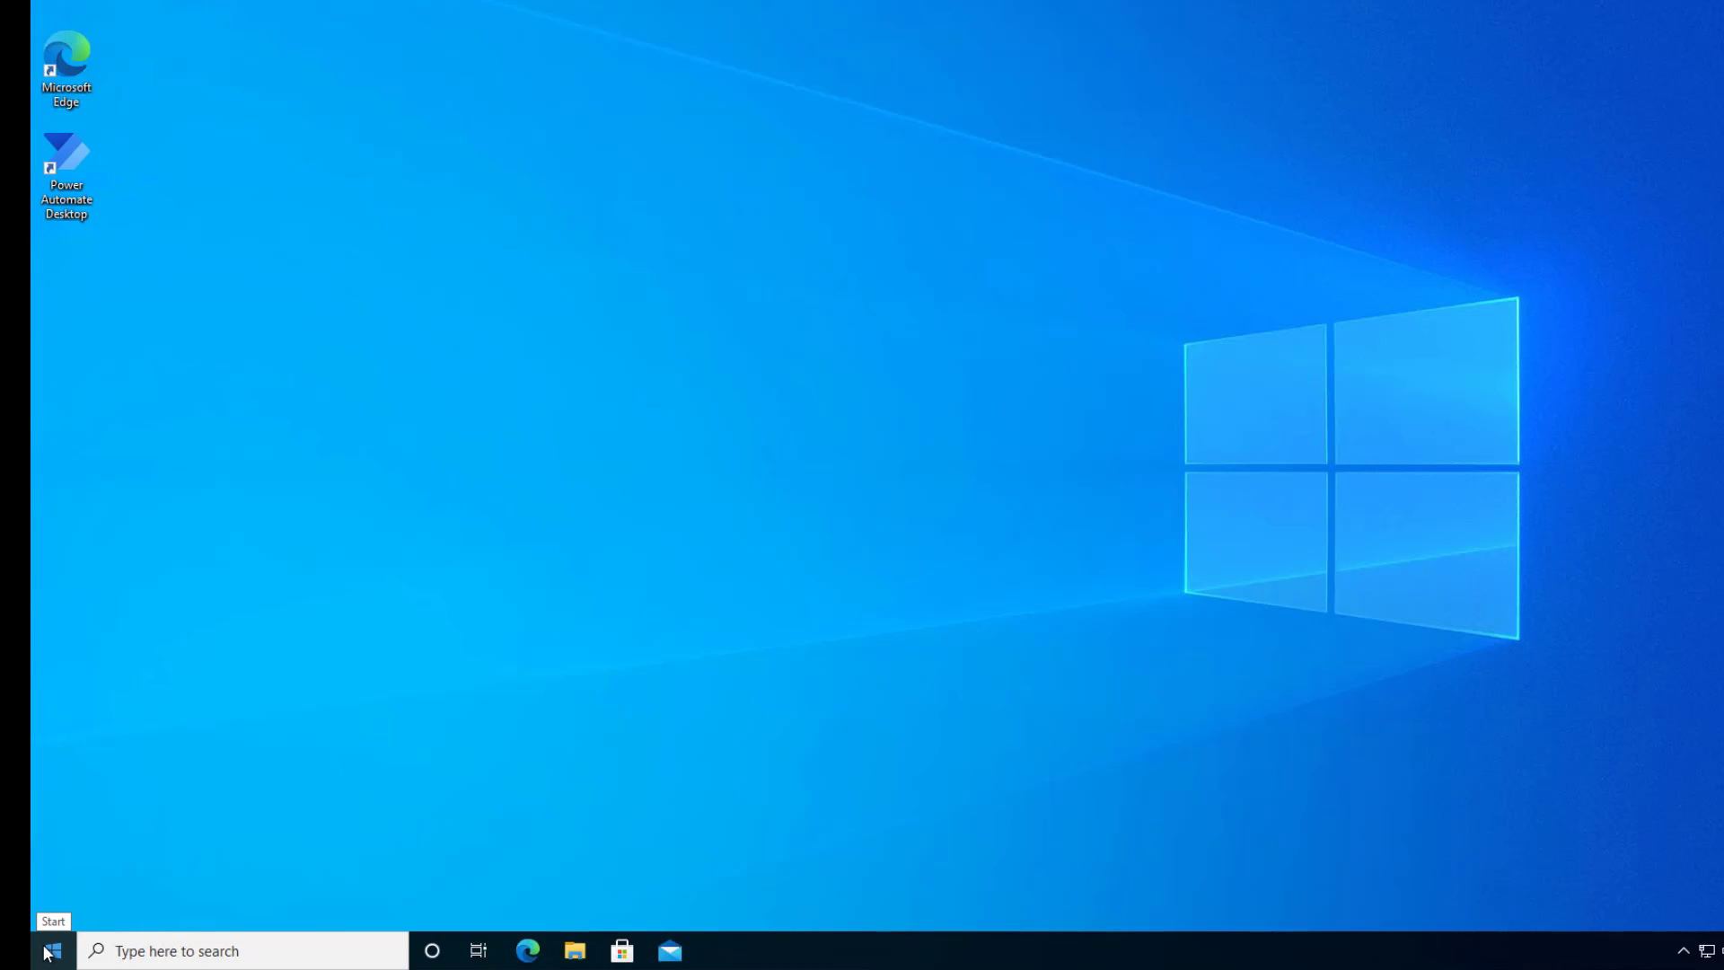
pyautogui.click(49, 953)
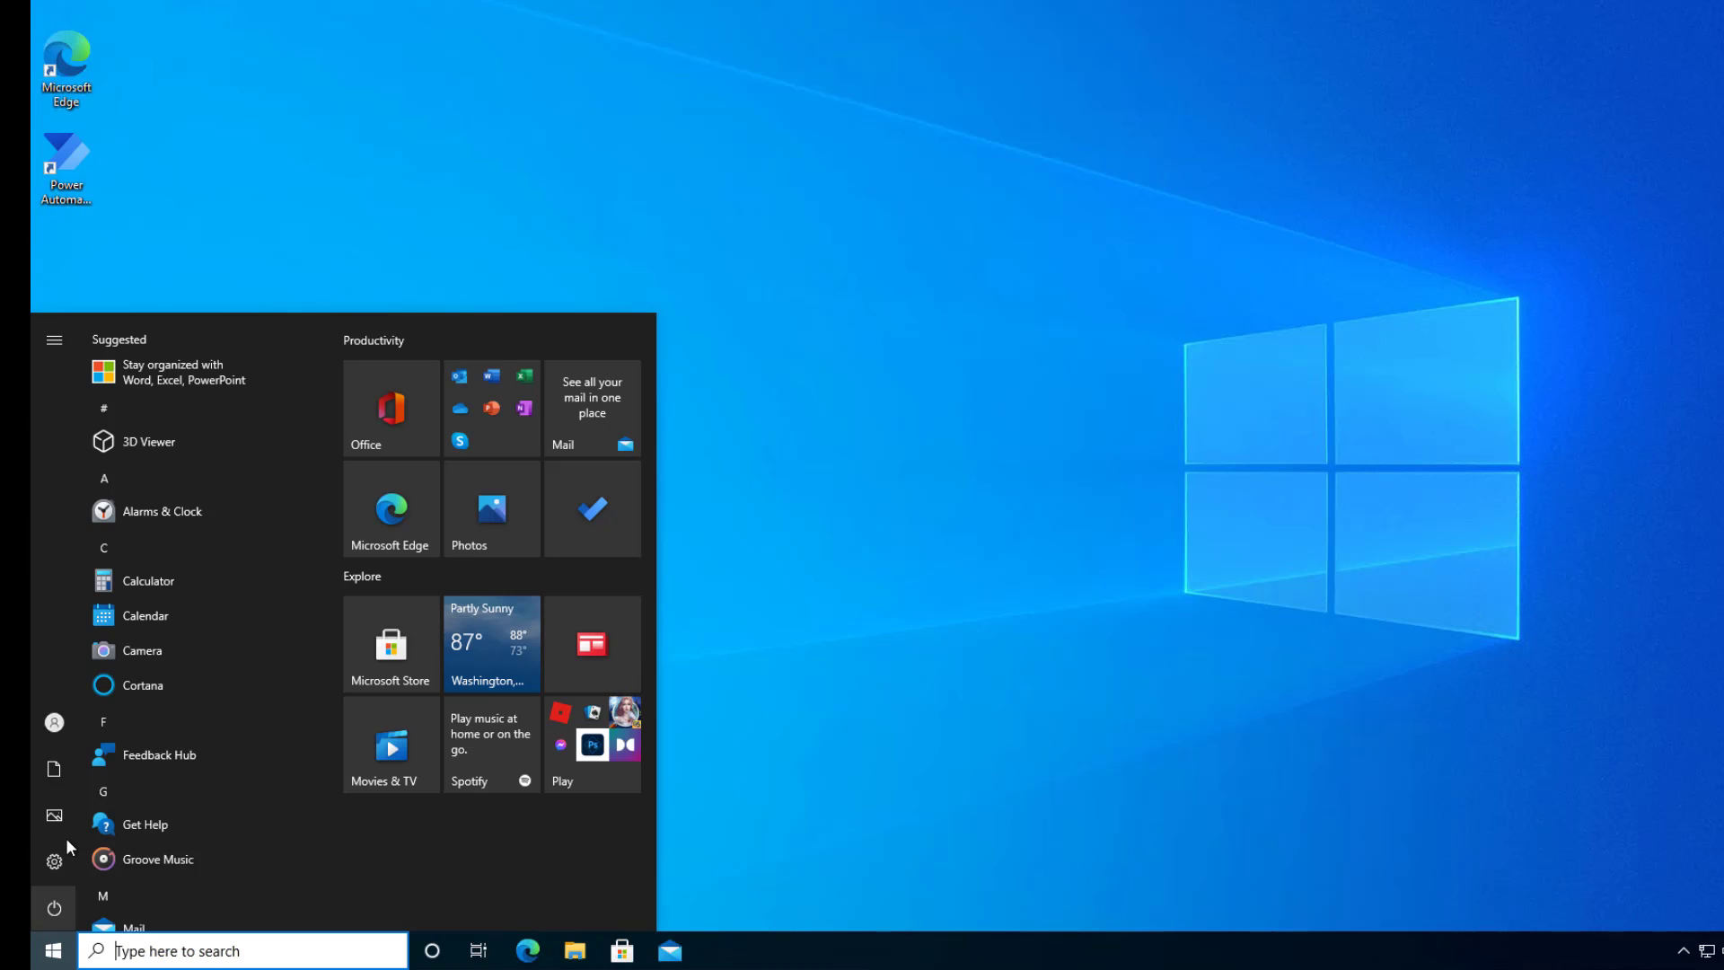
pyautogui.moveTo(50, 724)
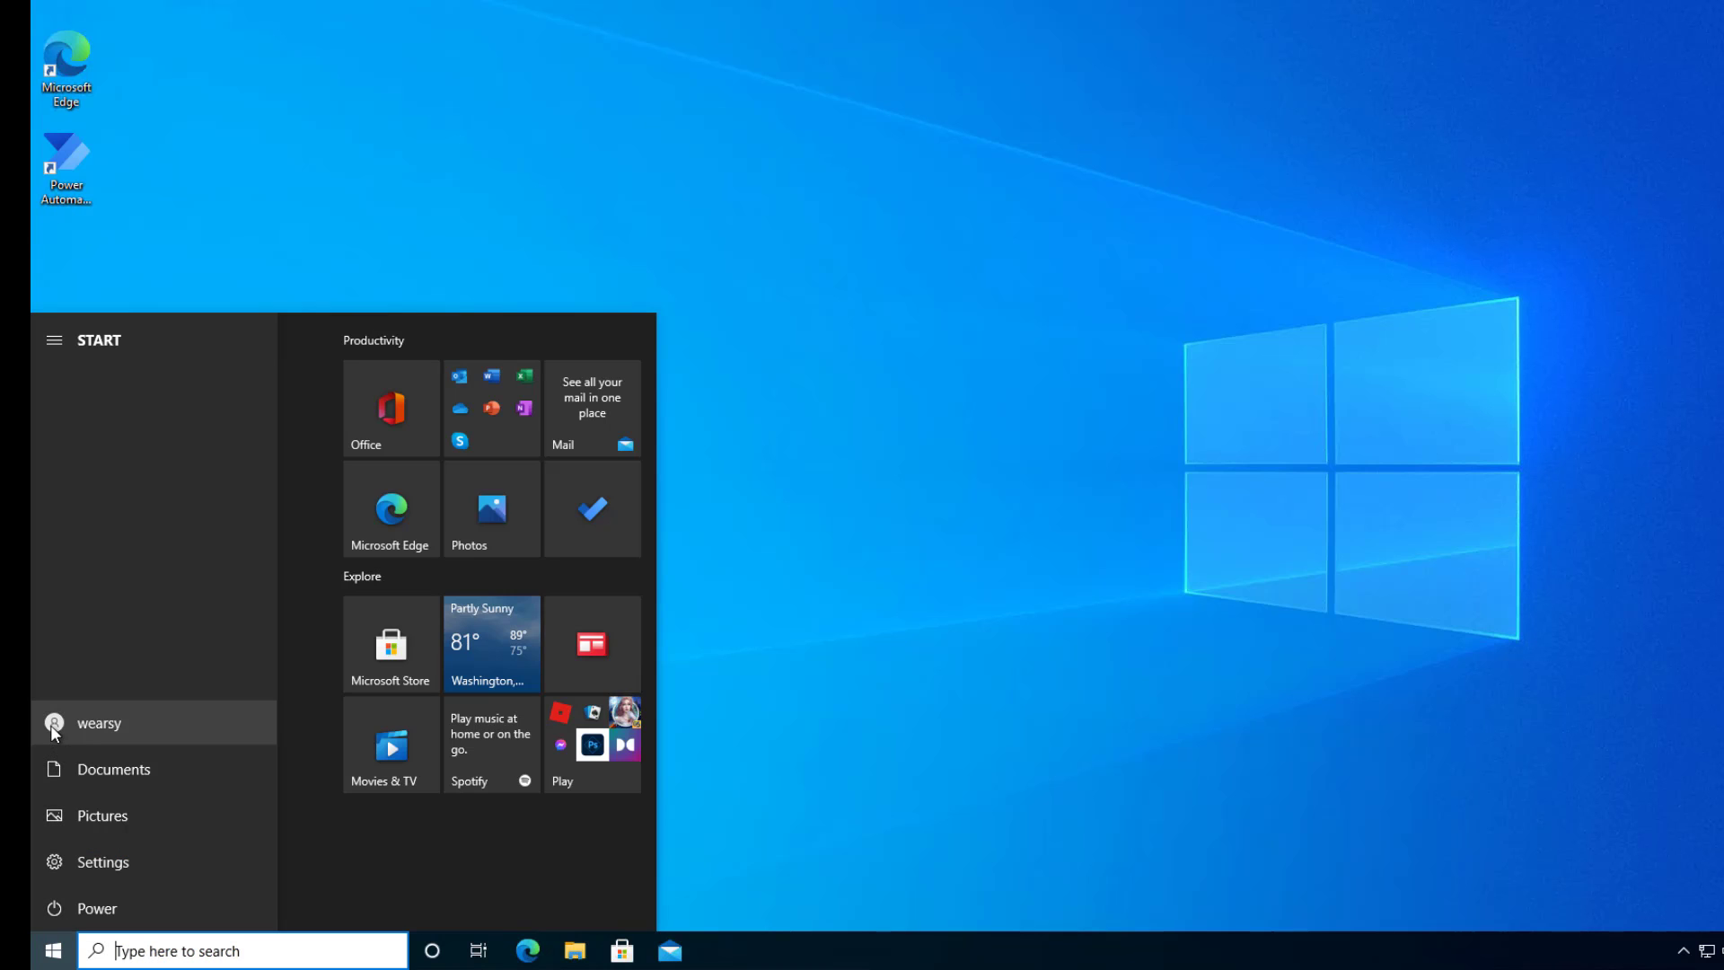
pyautogui.click(50, 725)
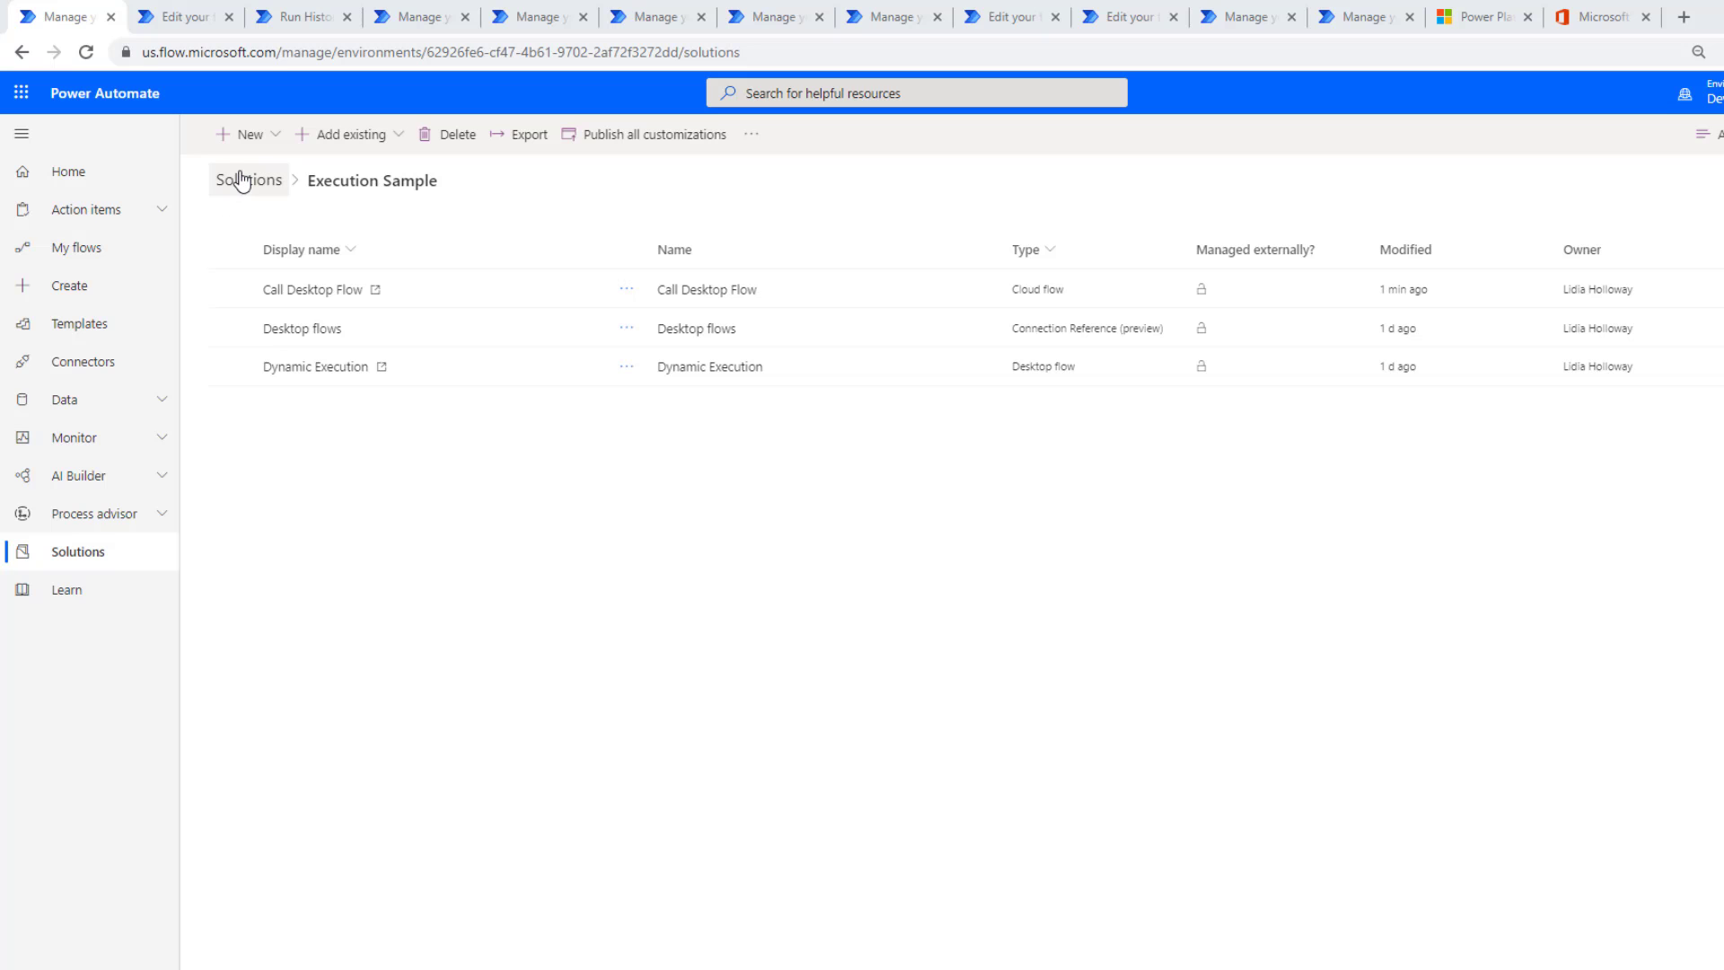
# In RPA Run Mode, delete the RunMode variable's current value from this environment.
pyautogui.click(241, 181)
pyautogui.click(241, 180)
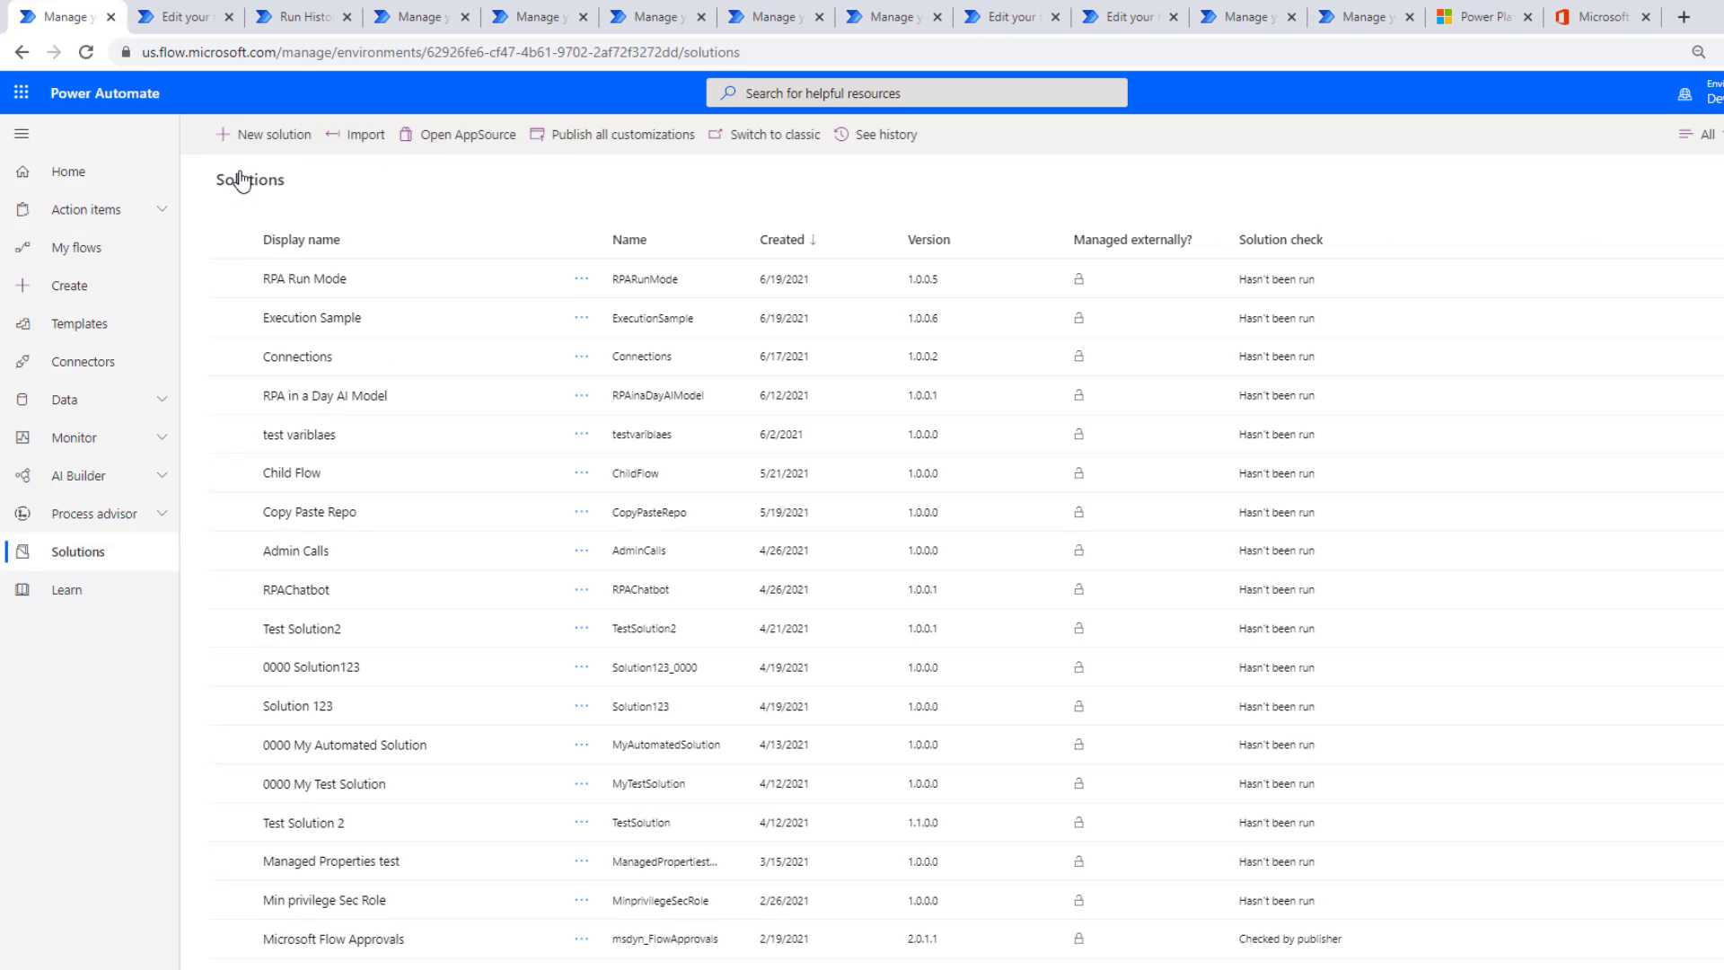
pyautogui.click(323, 279)
pyautogui.click(305, 294)
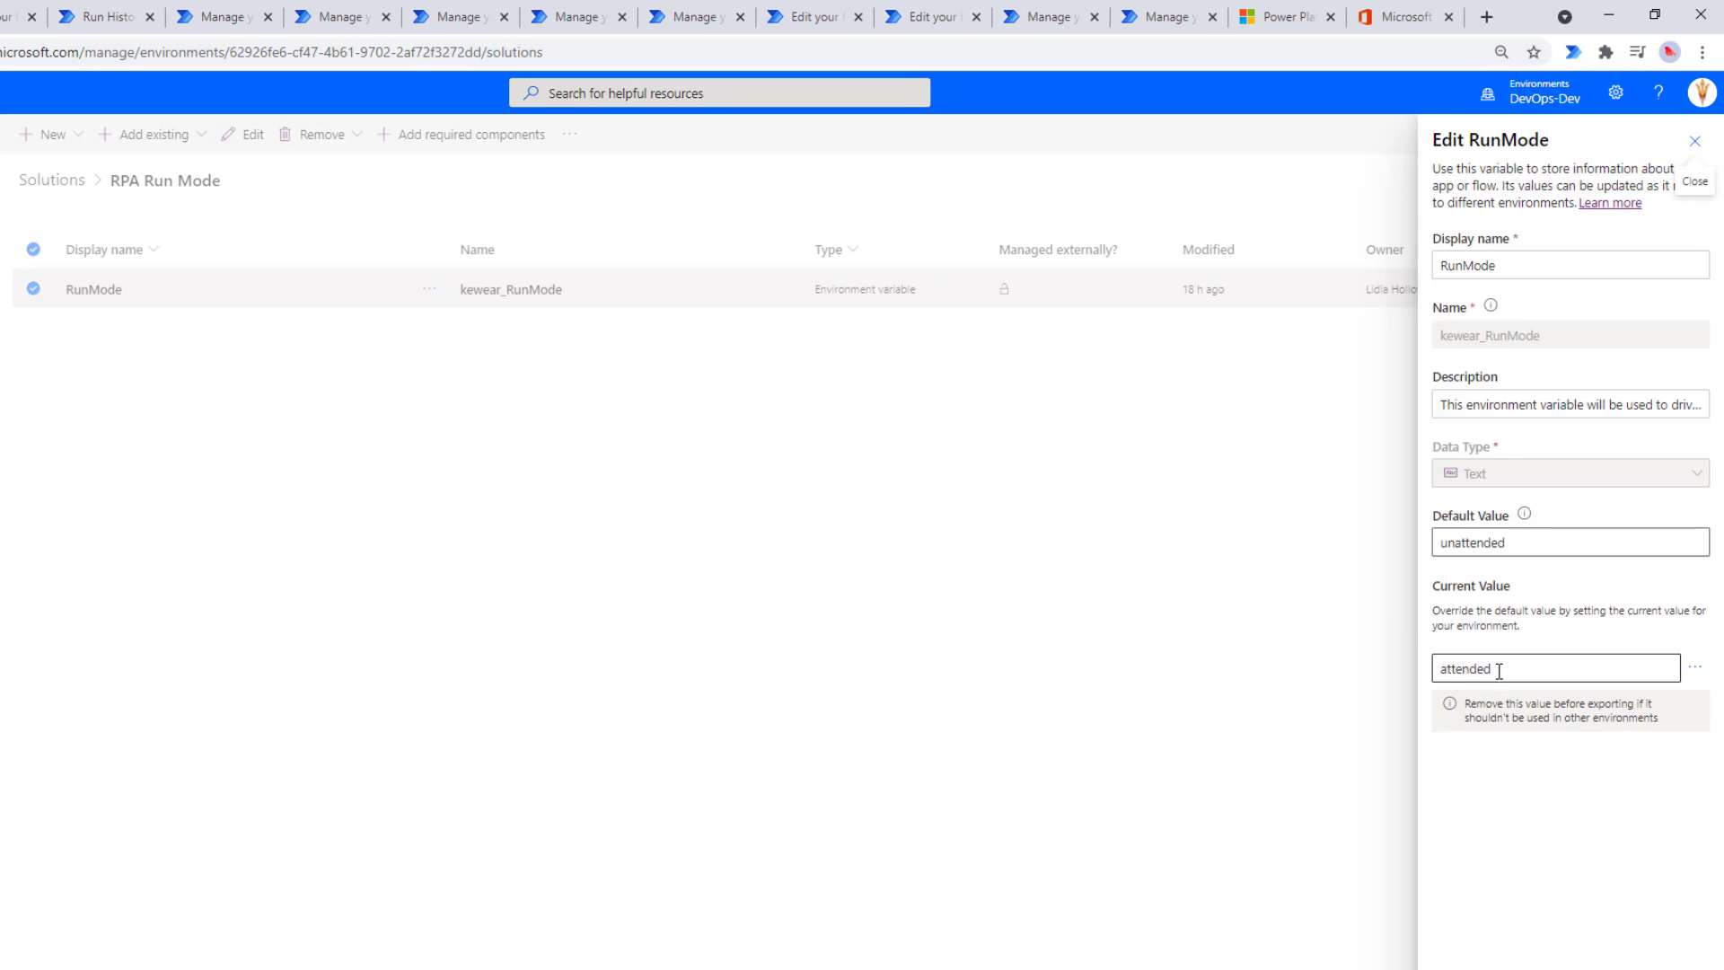
pyautogui.click(1695, 667)
pyautogui.click(1624, 734)
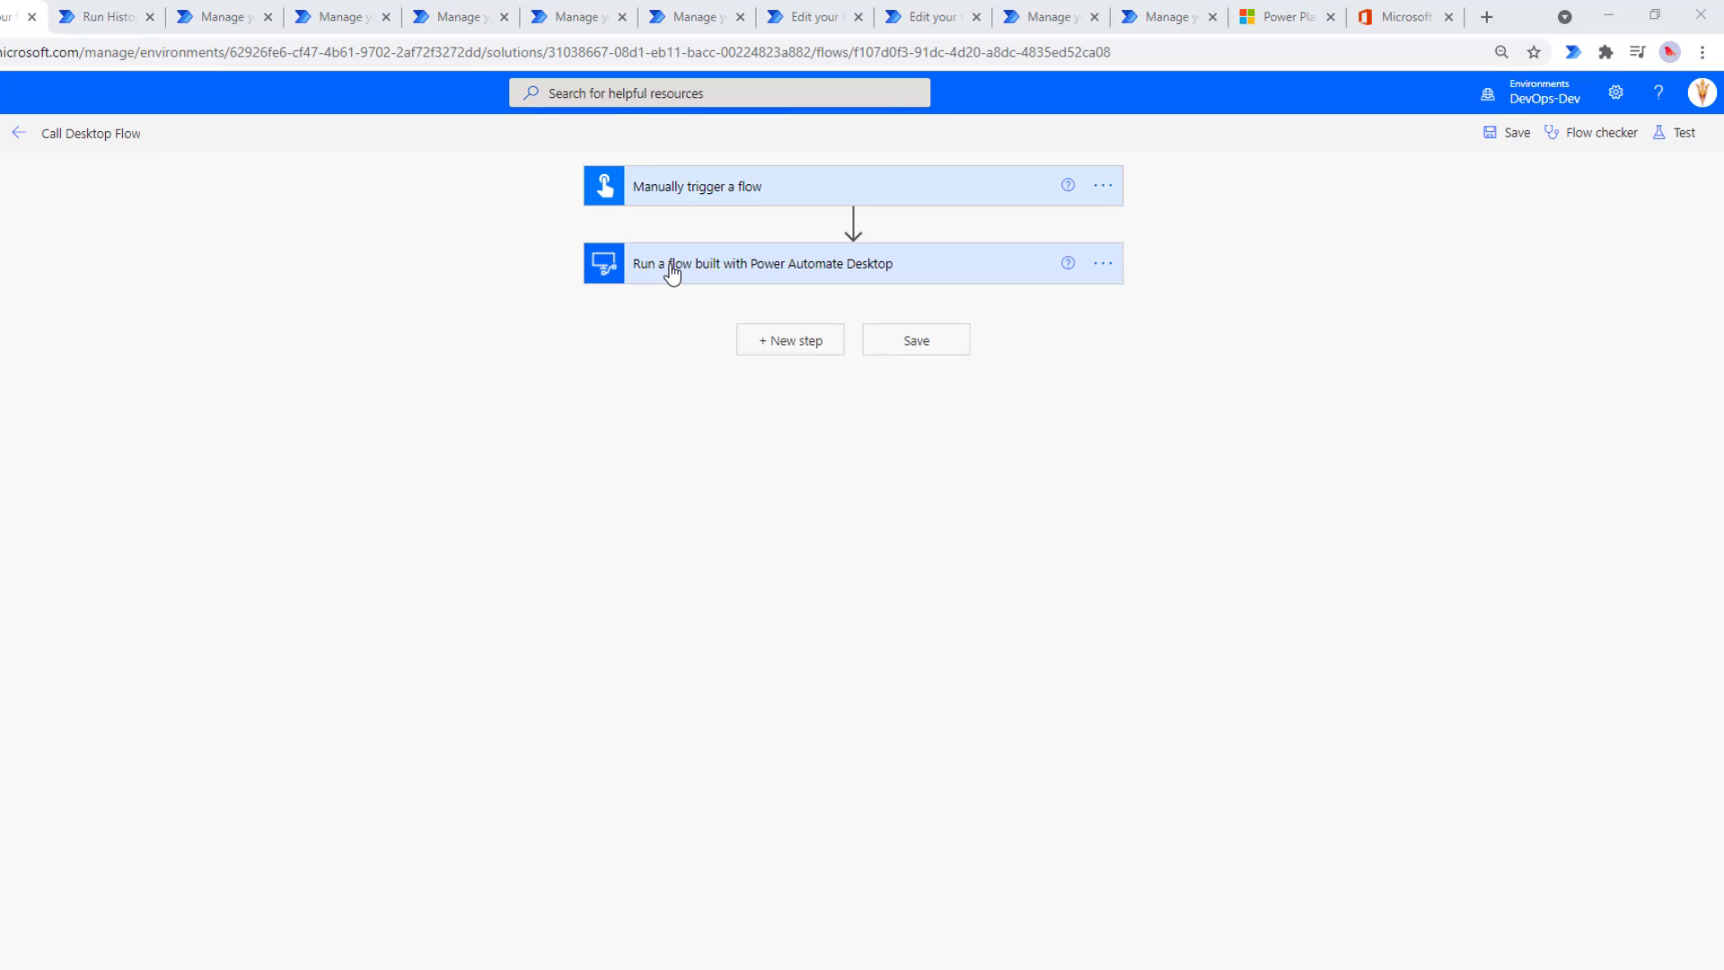
# Test Call Desktop Flow again and confirm Run Mode and RunMode now read unattended.
pyautogui.click(672, 270)
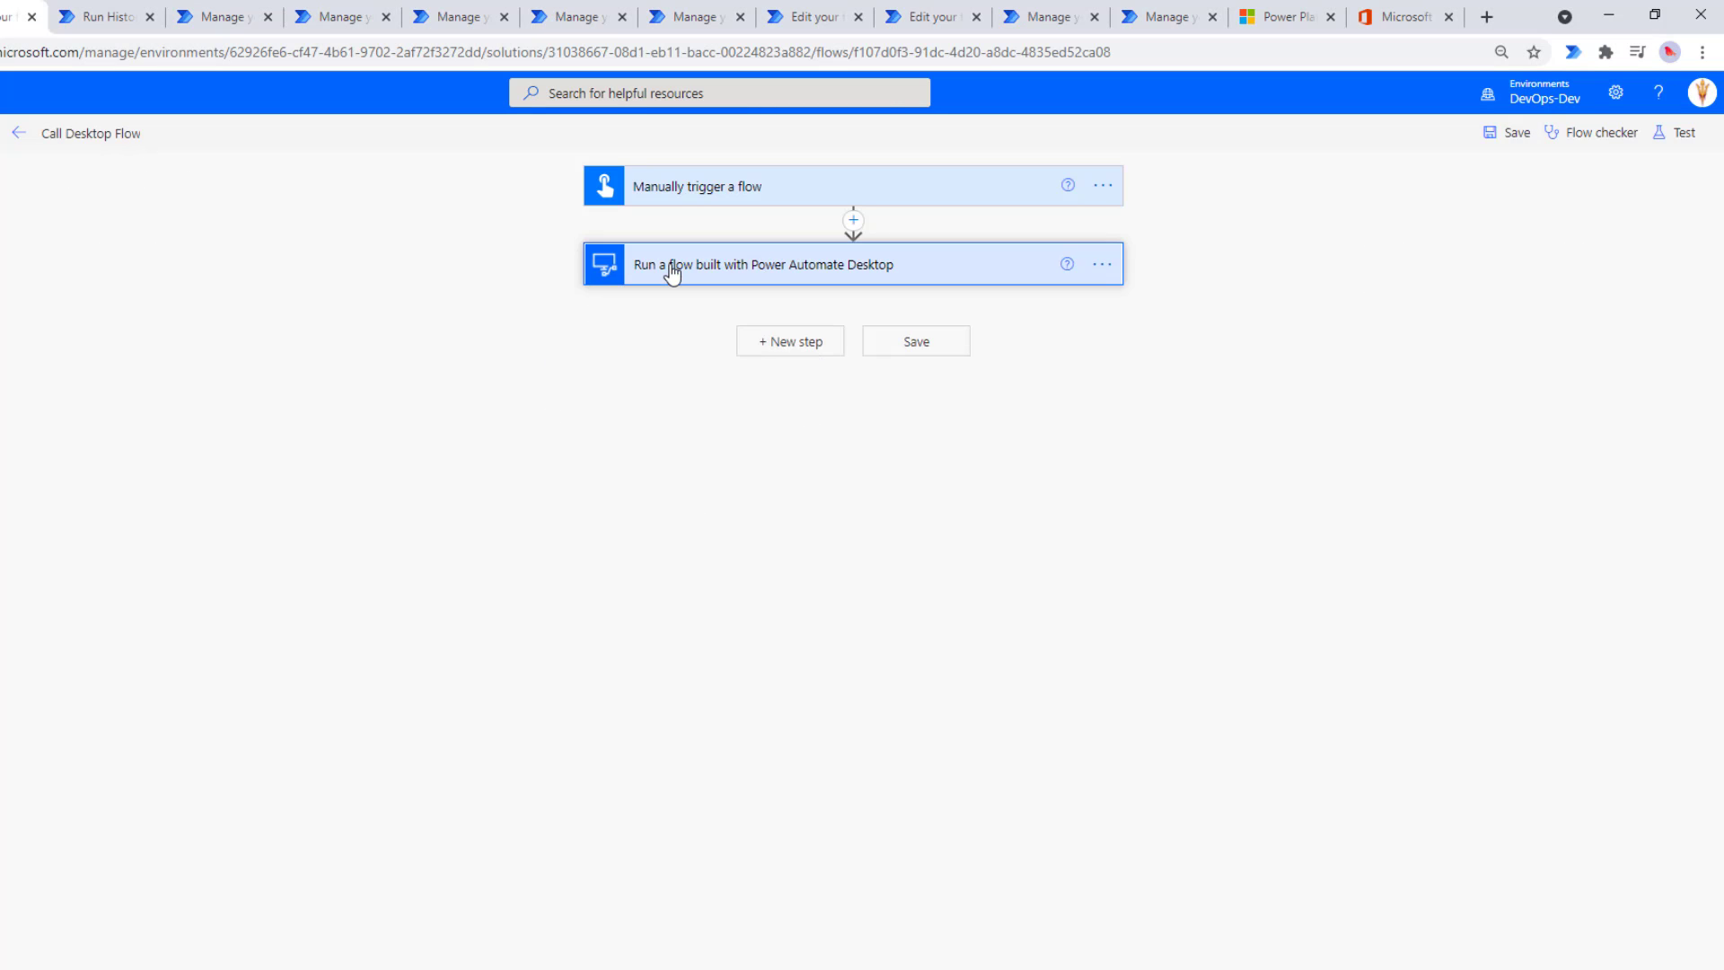
pyautogui.click(672, 191)
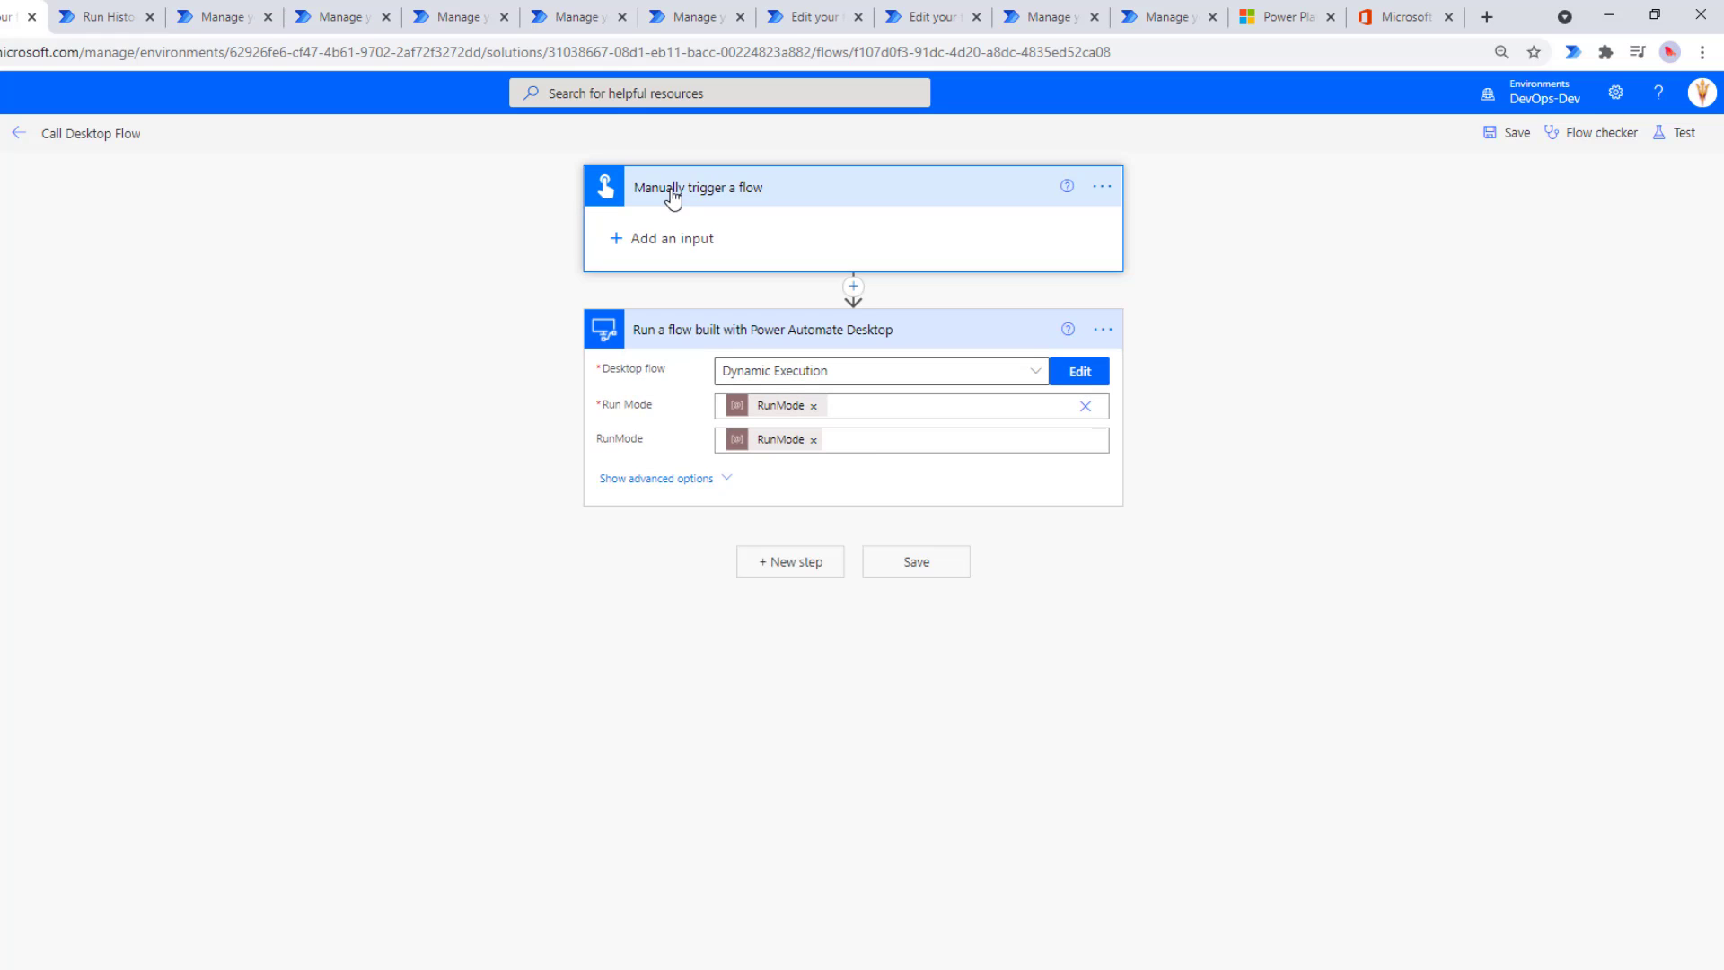
pyautogui.click(1675, 133)
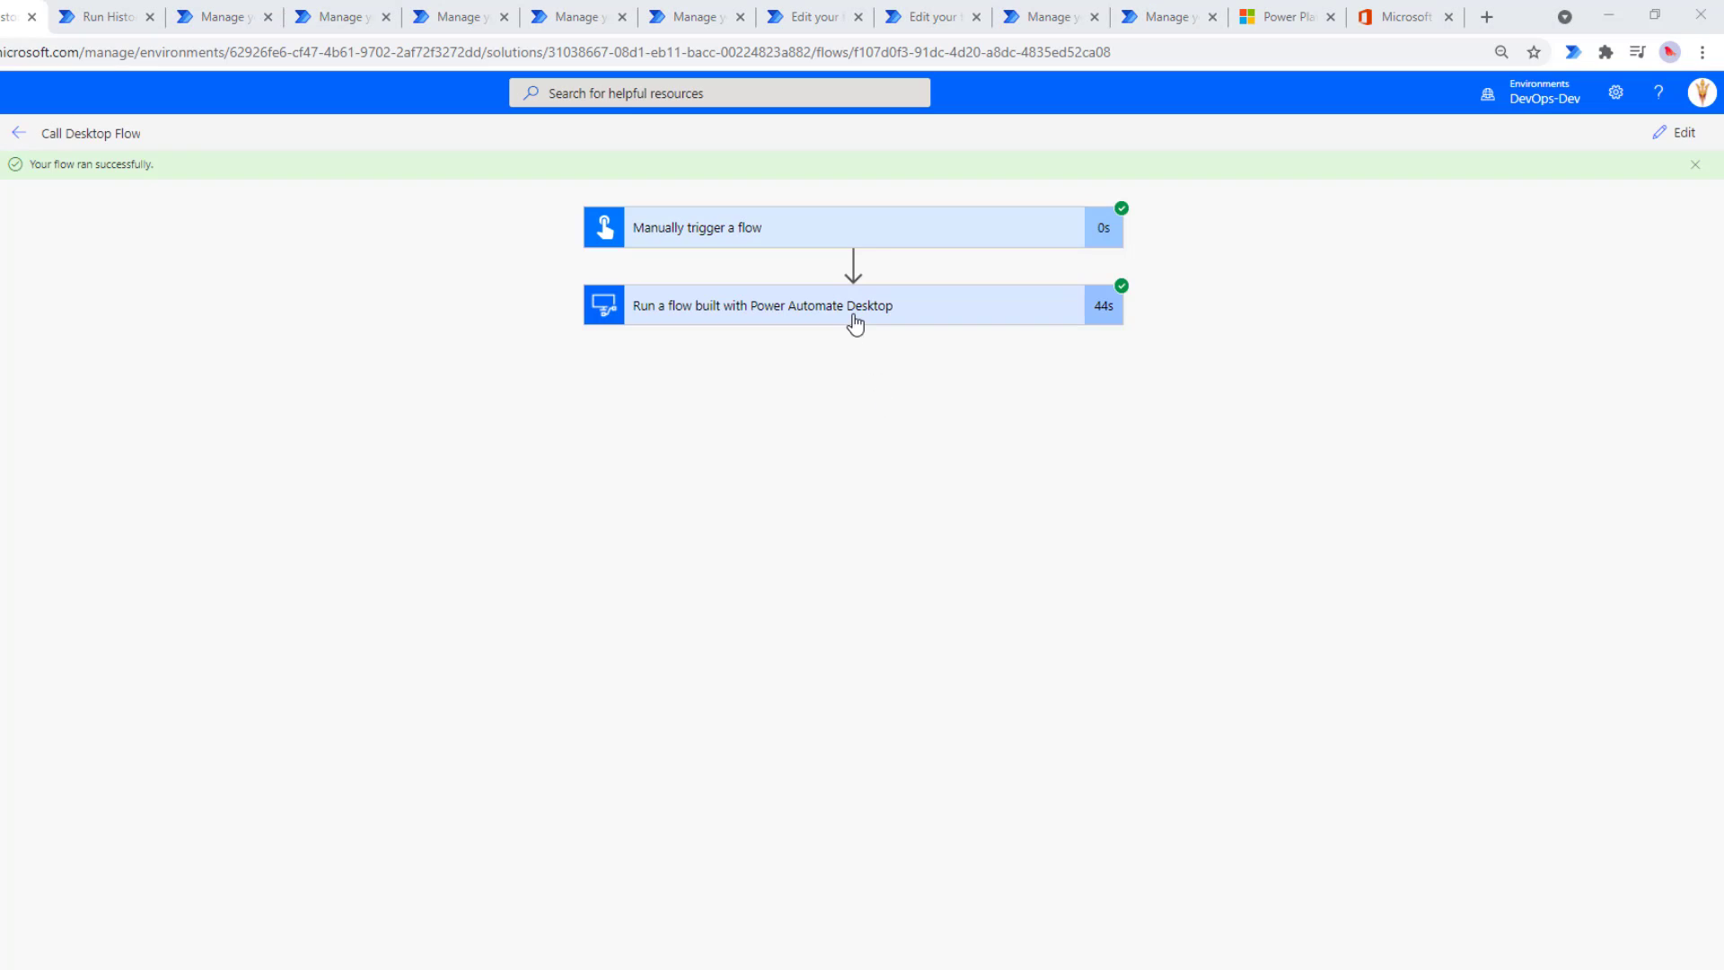
pyautogui.click(856, 314)
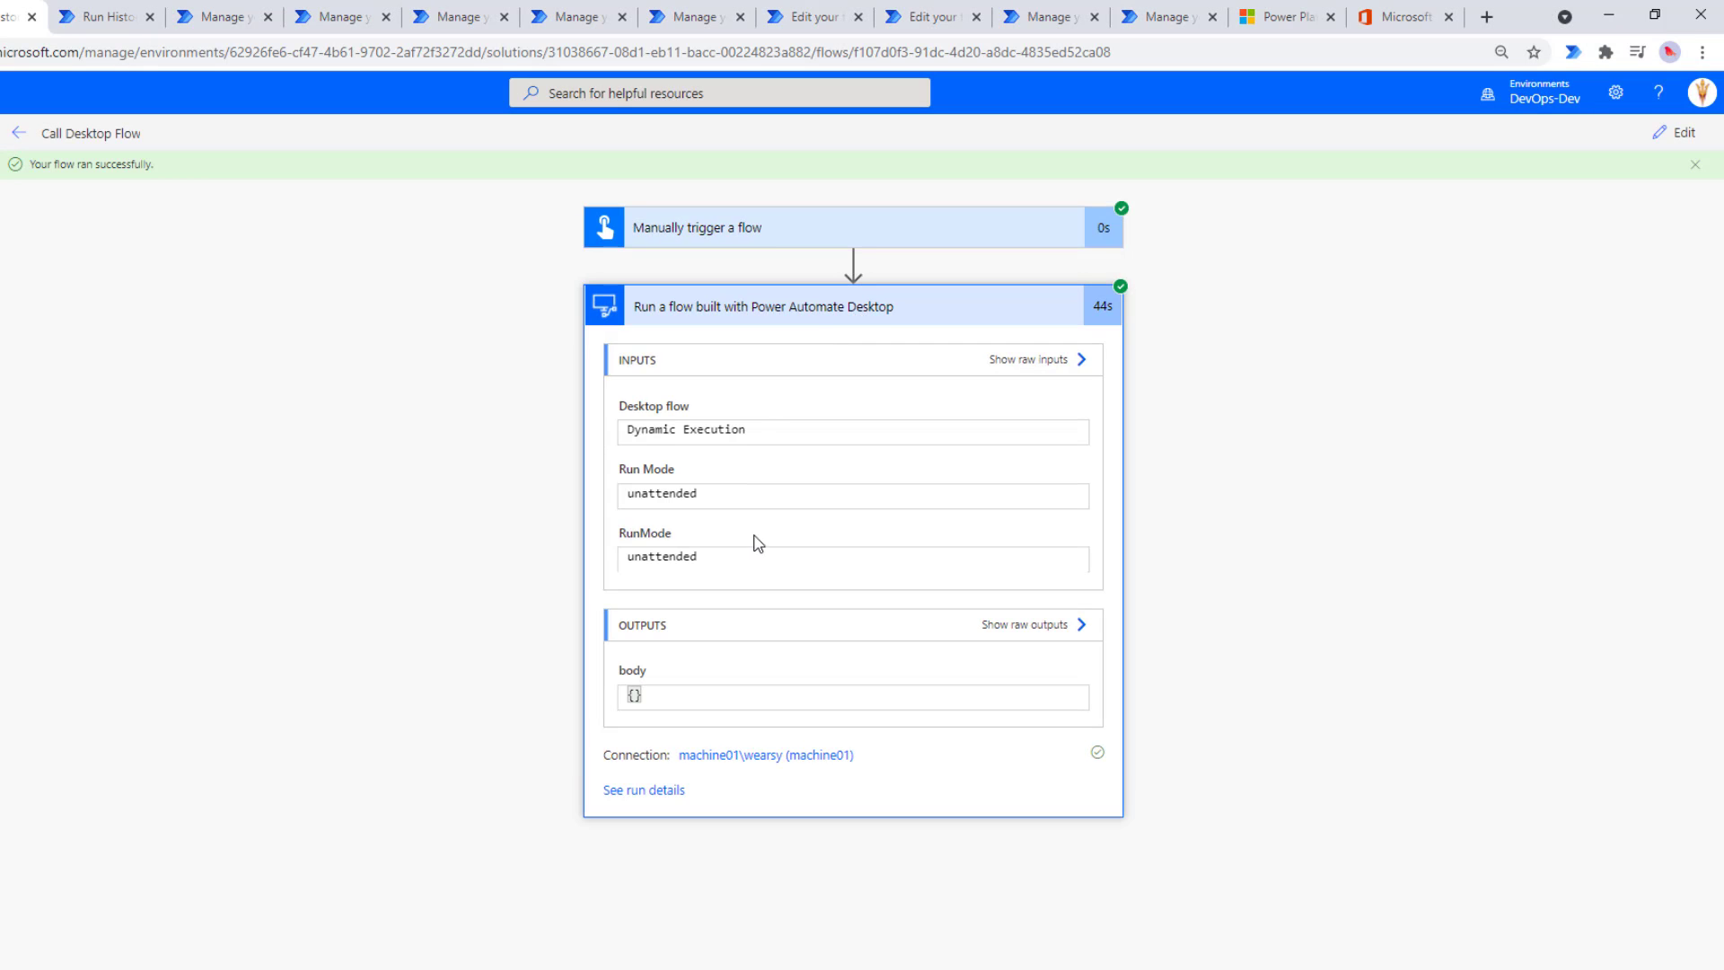
pyautogui.moveTo(707, 493); pyautogui.dragTo(602, 496)
pyautogui.moveTo(684, 557); pyautogui.dragTo(597, 559)
pyautogui.click(688, 493)
pyautogui.doubleClick(688, 493)
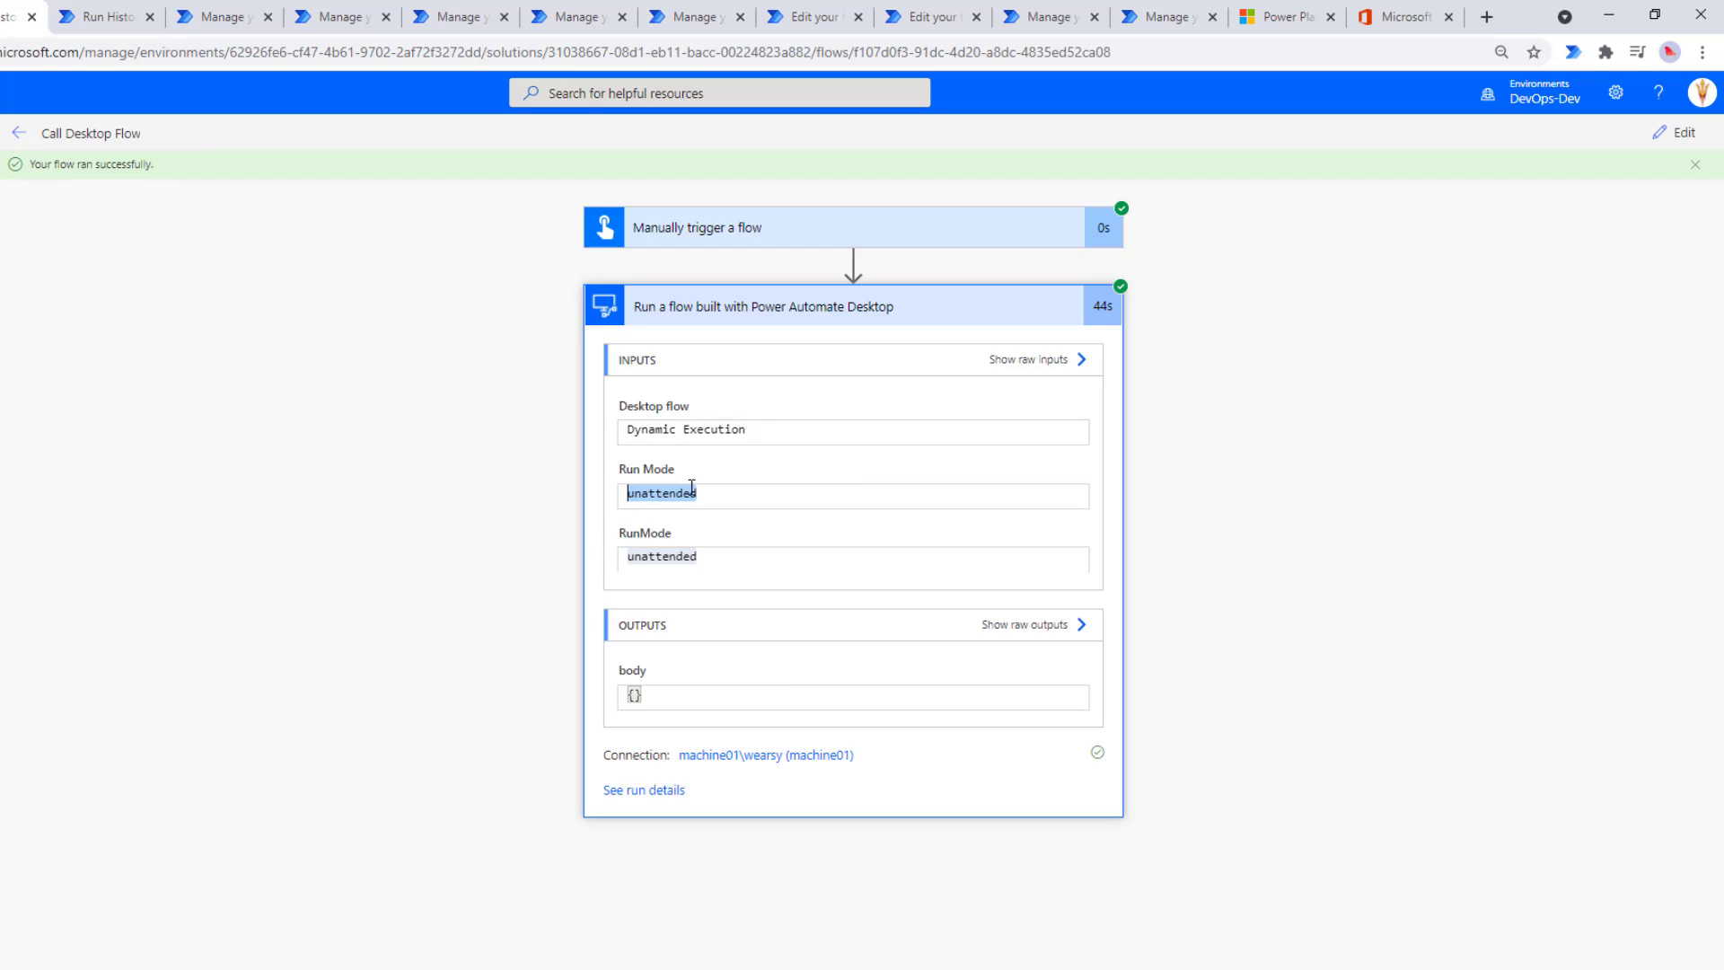